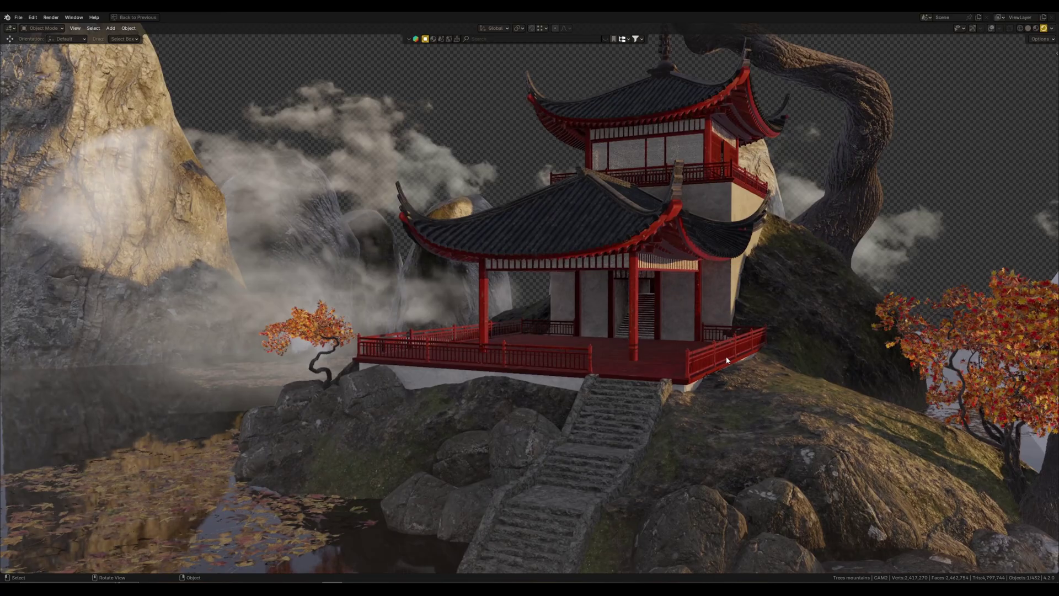
Orbit around the foggy temple to a closer, more frontal view of the pagoda.
{"action": "middle_click_drag", "start_coordinate": [726, 361], "coordinate": [633, 389]}
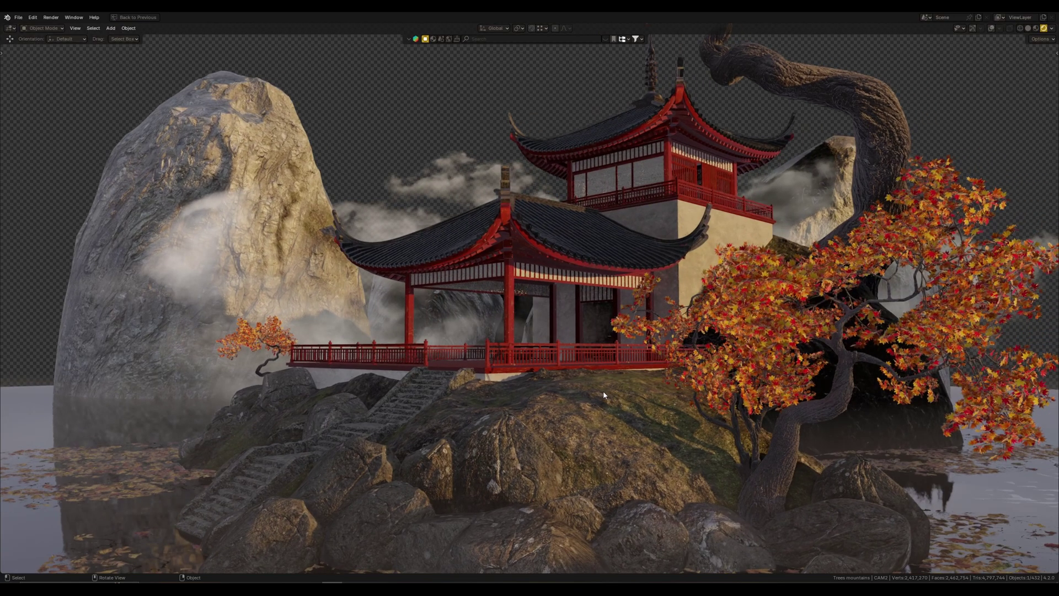
{"action": "middle_click_drag", "start_coordinate": [603, 391], "coordinate": [637, 382]}
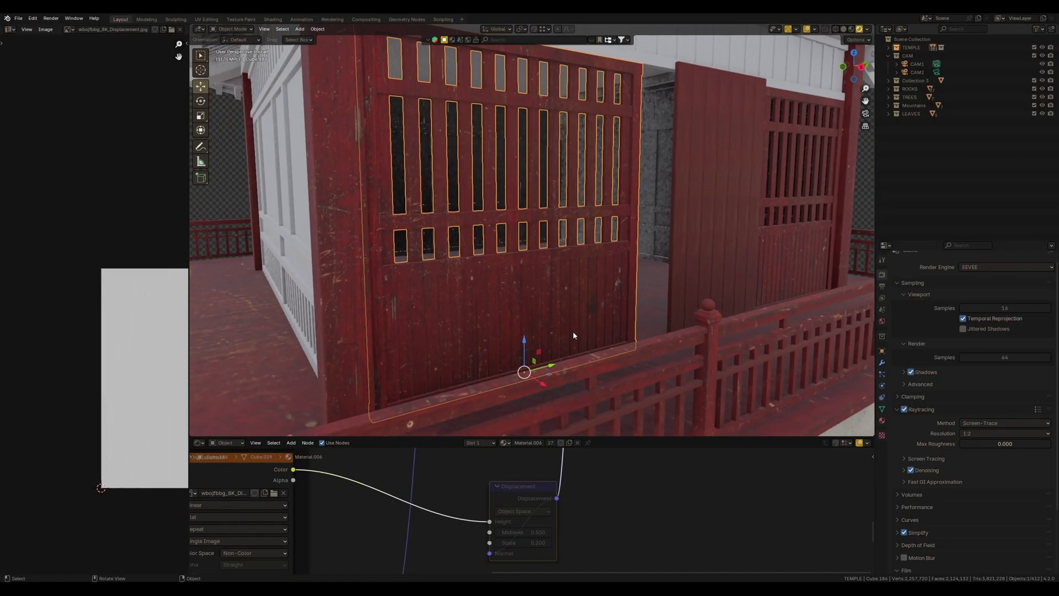
Cube-project the door panel's UVs, convert it to a curve, and re-project its UVs.
{"action": "left_click", "coordinate": [408, 30]}
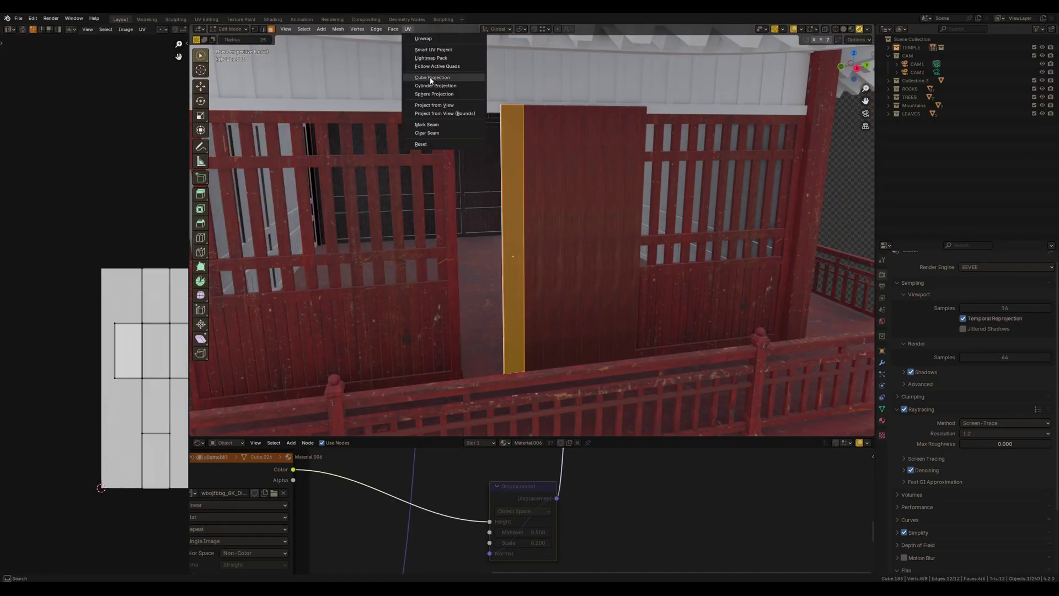
{"action": "left_click", "coordinate": [431, 81]}
{"action": "key", "text": "Tab"}
{"action": "right_click", "coordinate": [567, 324]}
{"action": "left_click", "coordinate": [641, 301]}
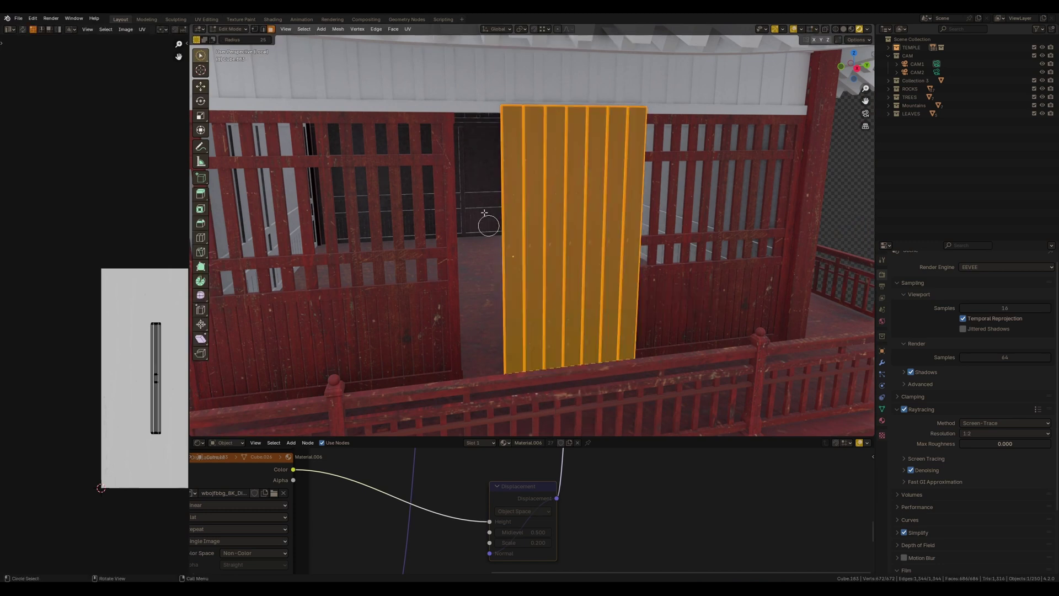
{"action": "left_click", "coordinate": [411, 29]}
{"action": "left_click", "coordinate": [439, 81]}
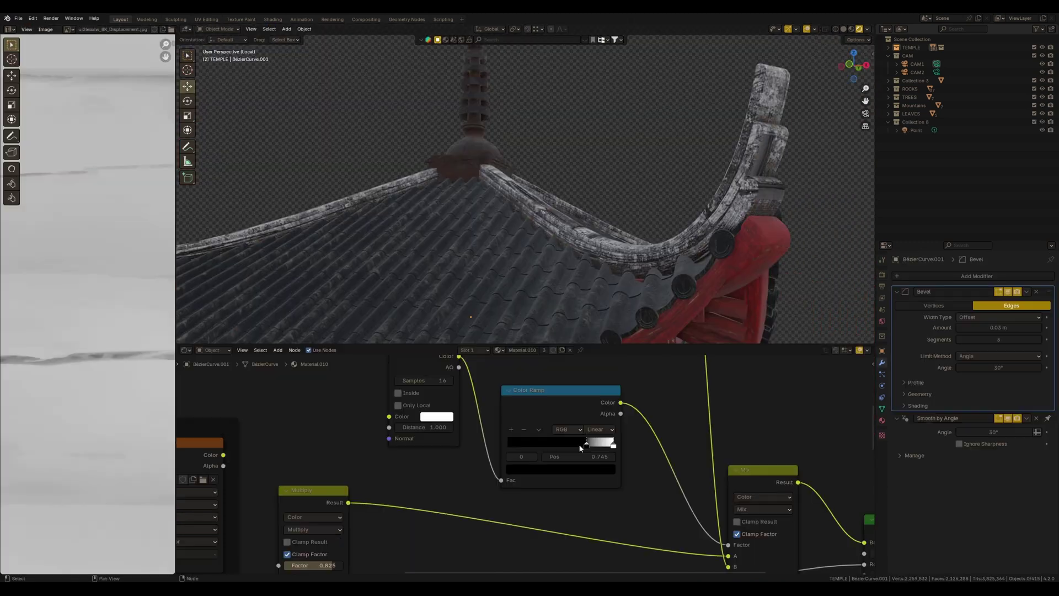
Add a Color Ramp to the ridge material, stop at 0.827, tinted pale mossy green.
{"action": "left_click_drag", "start_coordinate": [580, 448], "coordinate": [596, 447]}
{"action": "middle_click_drag", "start_coordinate": [596, 386], "coordinate": [618, 264]}
{"action": "scroll", "coordinate": [496, 468], "scroll_direction": "up", "scroll_amount": 3}
{"action": "key", "text": "shift+a"}
{"action": "left_click", "coordinate": [689, 419]}
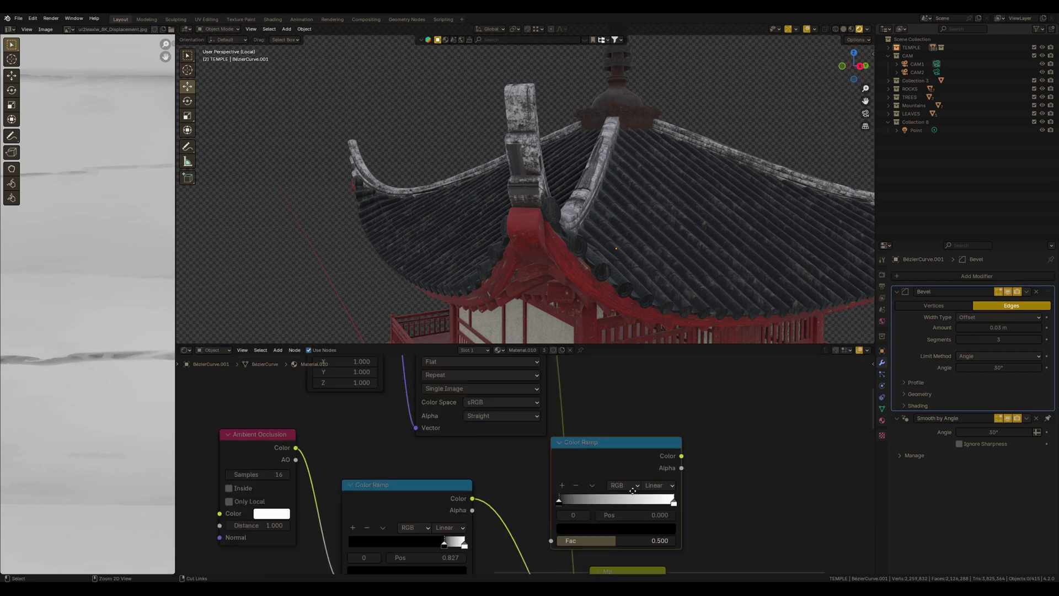
{"action": "left_click", "coordinate": [546, 375]}
{"action": "left_click", "coordinate": [658, 443]}
{"action": "left_click", "coordinate": [591, 473]}
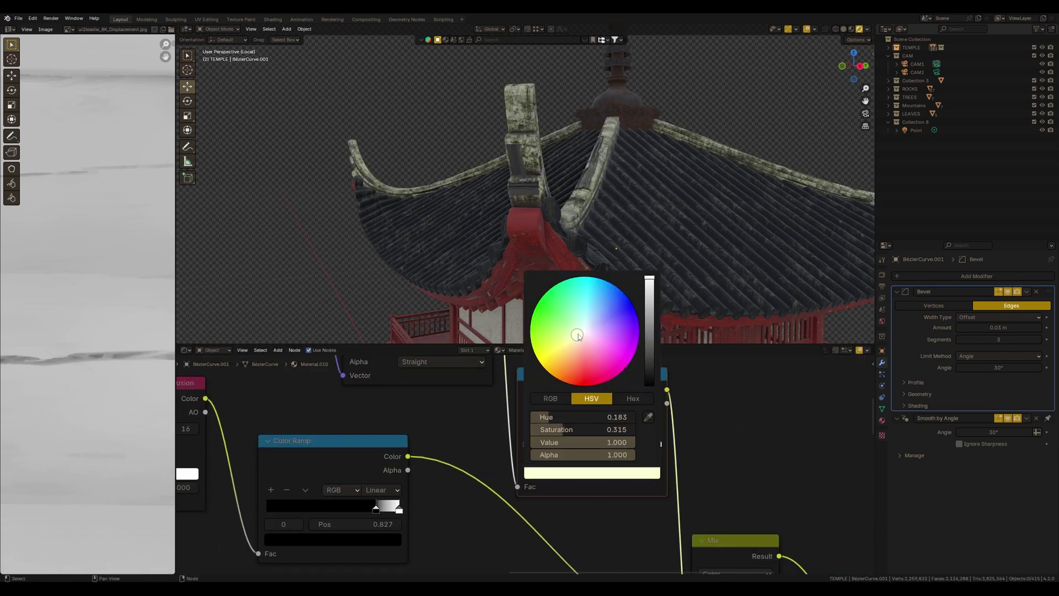
{"action": "left_click_drag", "start_coordinate": [648, 281], "coordinate": [648, 315]}
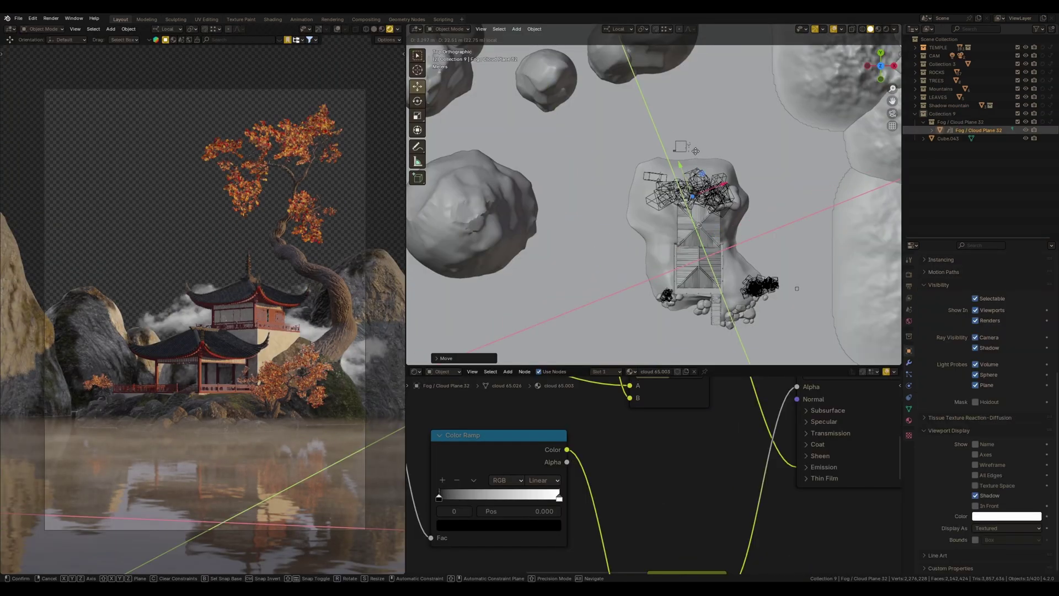
Move the fog cloud planes along X and adjust the cloud ramp stop colour.
{"action": "left_click", "coordinate": [695, 150]}
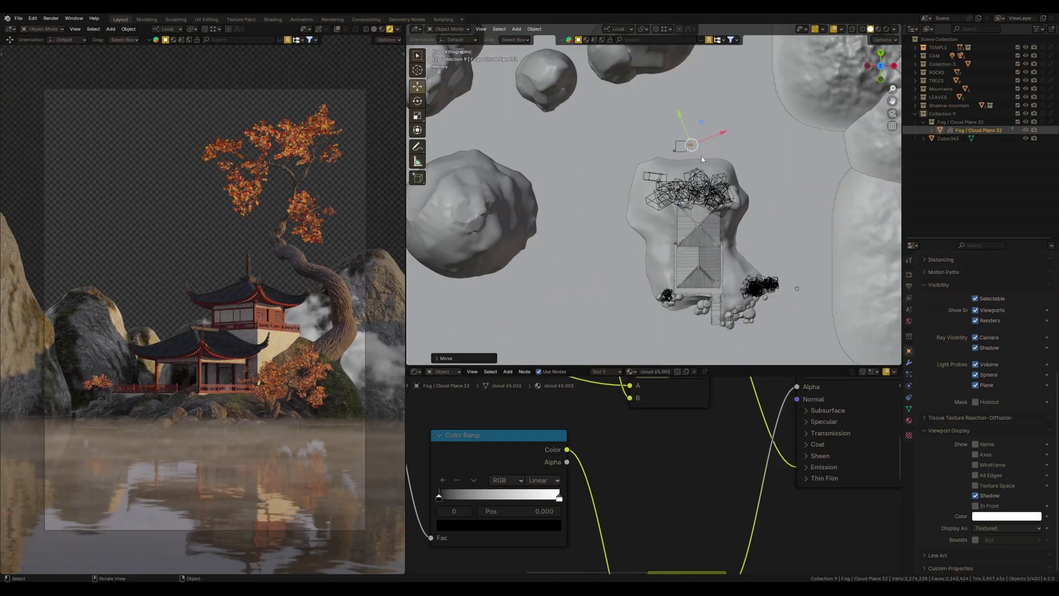
{"action": "middle_click_drag", "start_coordinate": [696, 151], "coordinate": [678, 242]}
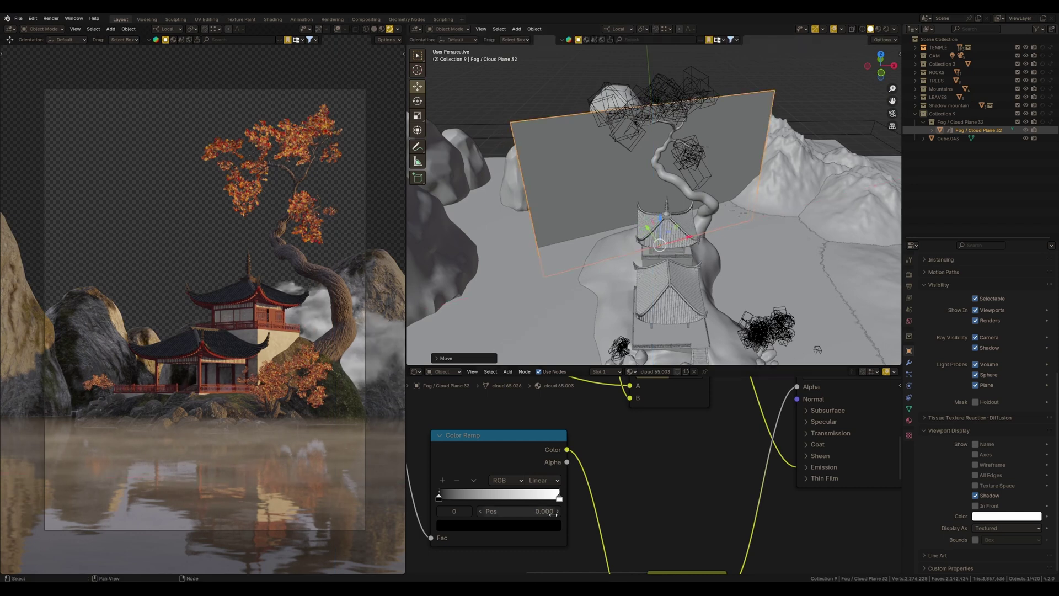
{"action": "left_click", "coordinate": [498, 526]}
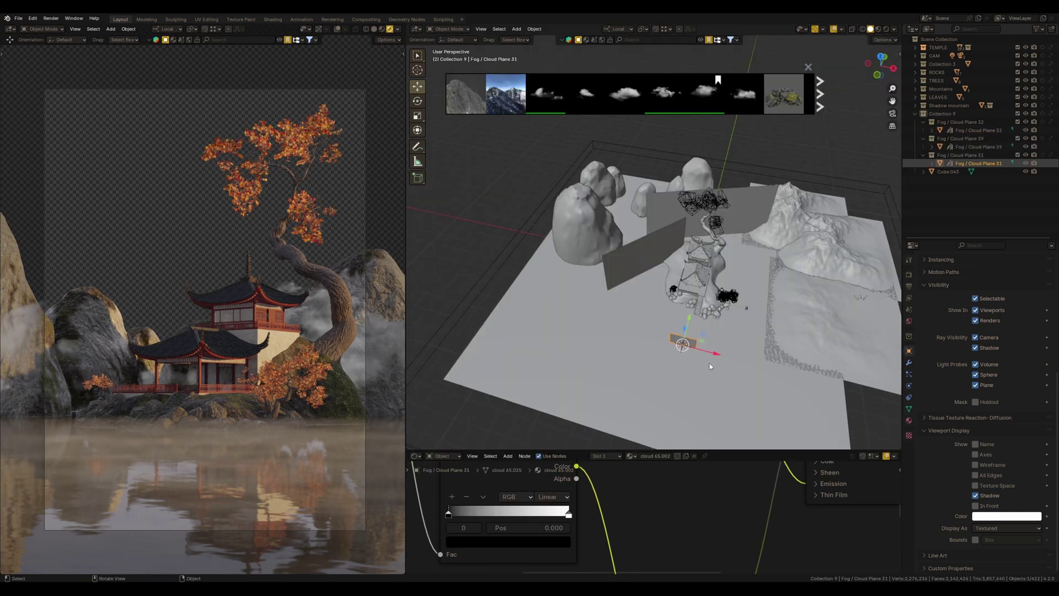
{"action": "middle_click_drag", "start_coordinate": [710, 365], "coordinate": [684, 386]}
{"action": "key", "text": "g"}
{"action": "key", "text": "x"}
{"action": "left_click", "coordinate": [650, 414]}
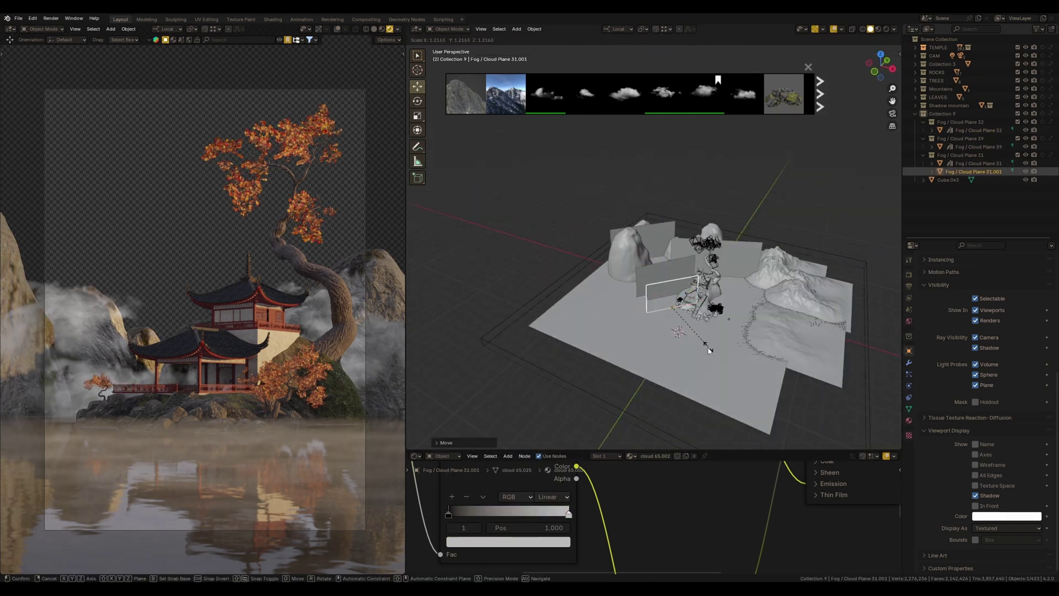
{"action": "scroll", "coordinate": [682, 307], "scroll_direction": "up", "scroll_amount": 3}
{"action": "middle_click_drag", "start_coordinate": [367, 383], "coordinate": [361, 379], "text": "shift"}
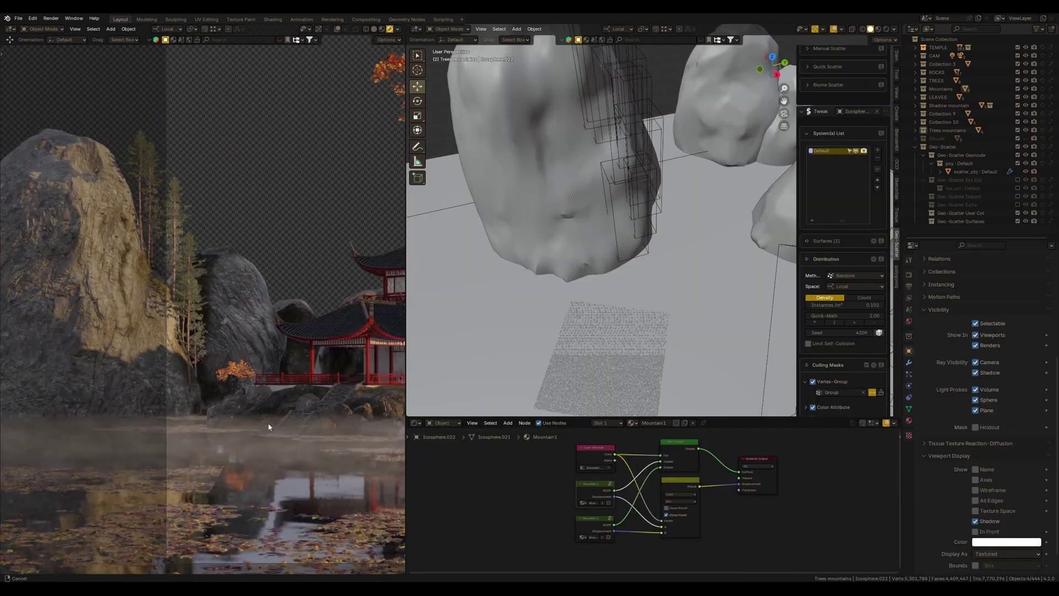
Enable Geo-Scatter Random Scale for the scattered trees and expand the Raytracing settings.
{"action": "scroll", "coordinate": [830, 309], "scroll_direction": "down", "scroll_amount": 8}
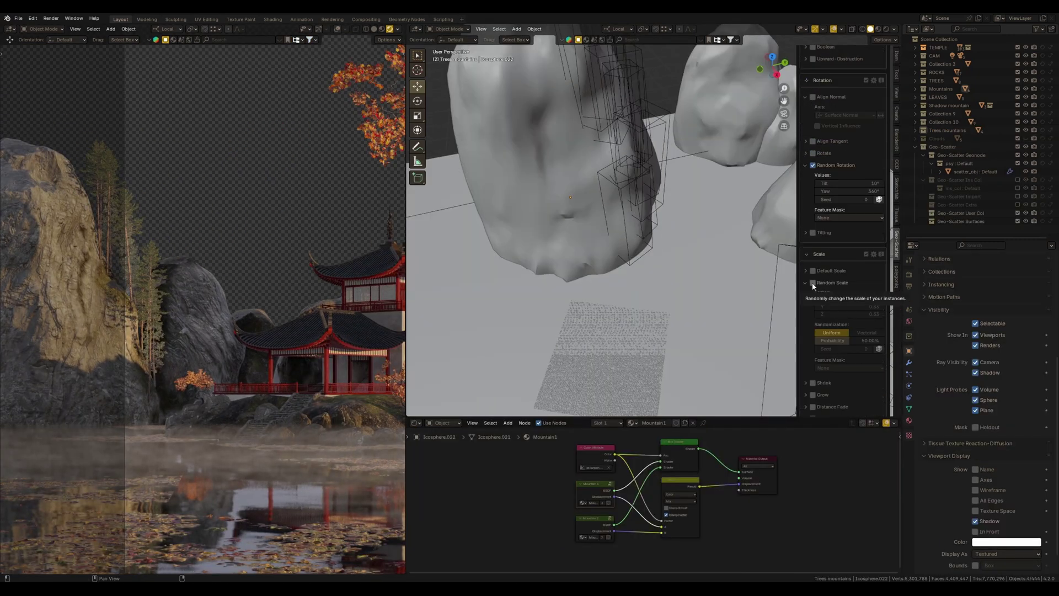
{"action": "left_click", "coordinate": [812, 283]}
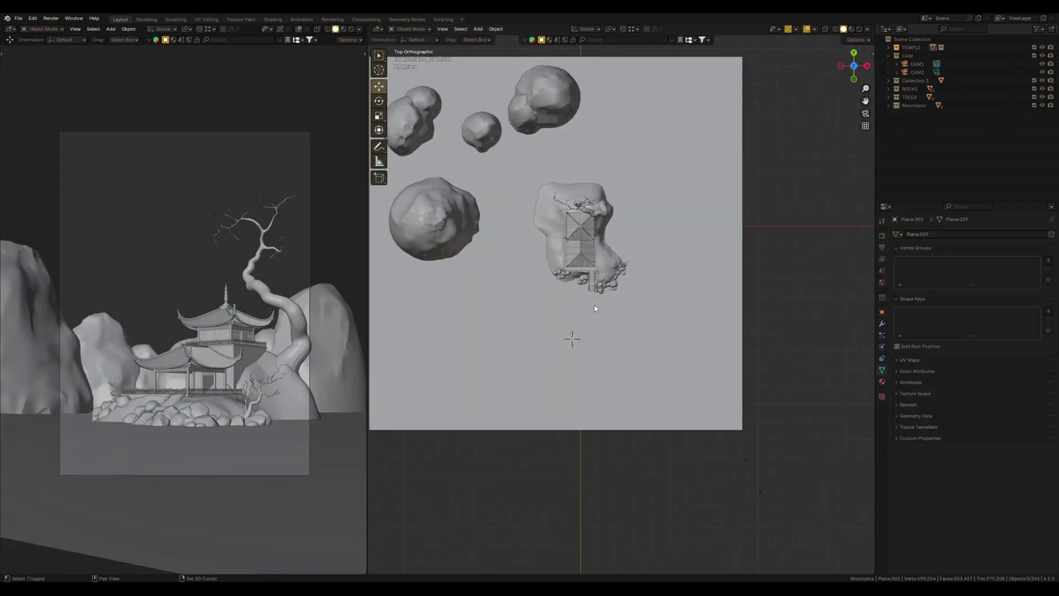
{"action": "scroll", "coordinate": [574, 275], "scroll_direction": "up", "scroll_amount": 2}
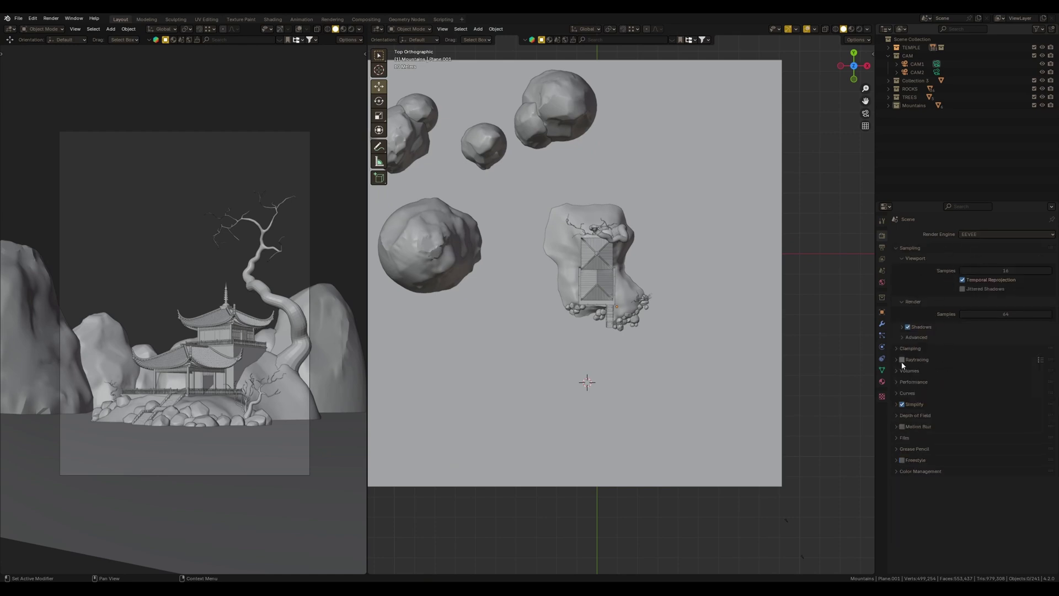
{"action": "left_click", "coordinate": [896, 360]}
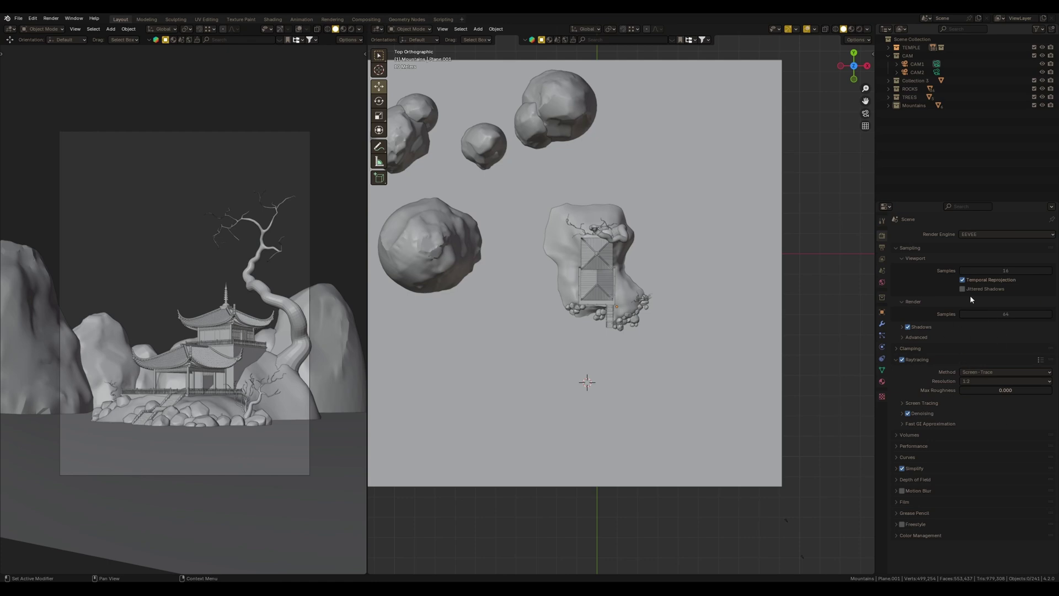
Widen the new plane by dragging its Y dimension value in the N panel.
{"action": "double_click", "coordinate": [795, 205]}
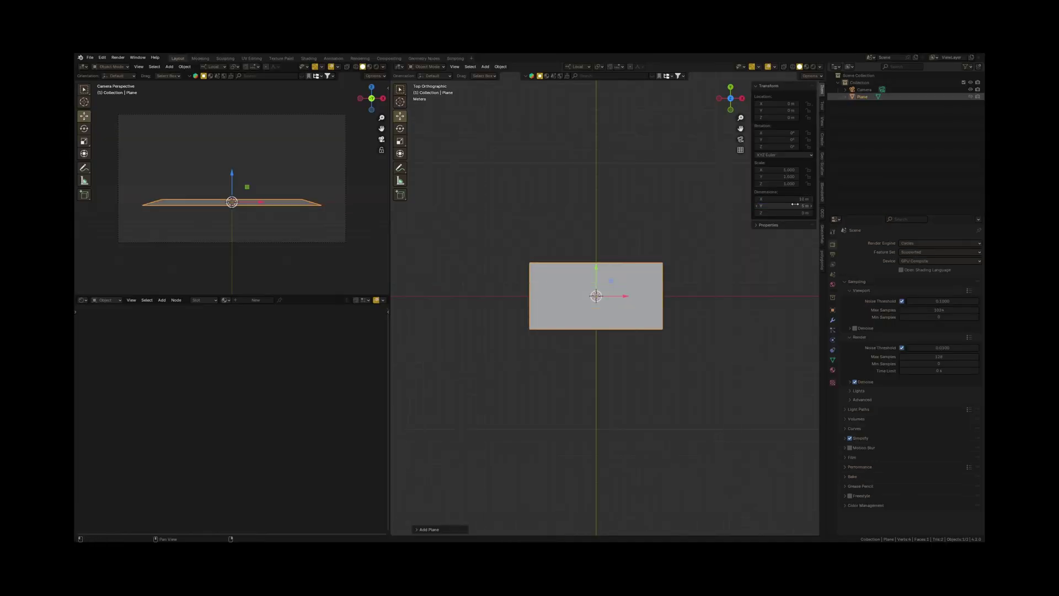
{"action": "scroll", "coordinate": [596, 295], "scroll_direction": "up", "scroll_amount": 3}
{"action": "left_click_drag", "start_coordinate": [783, 198], "coordinate": [806, 198]}
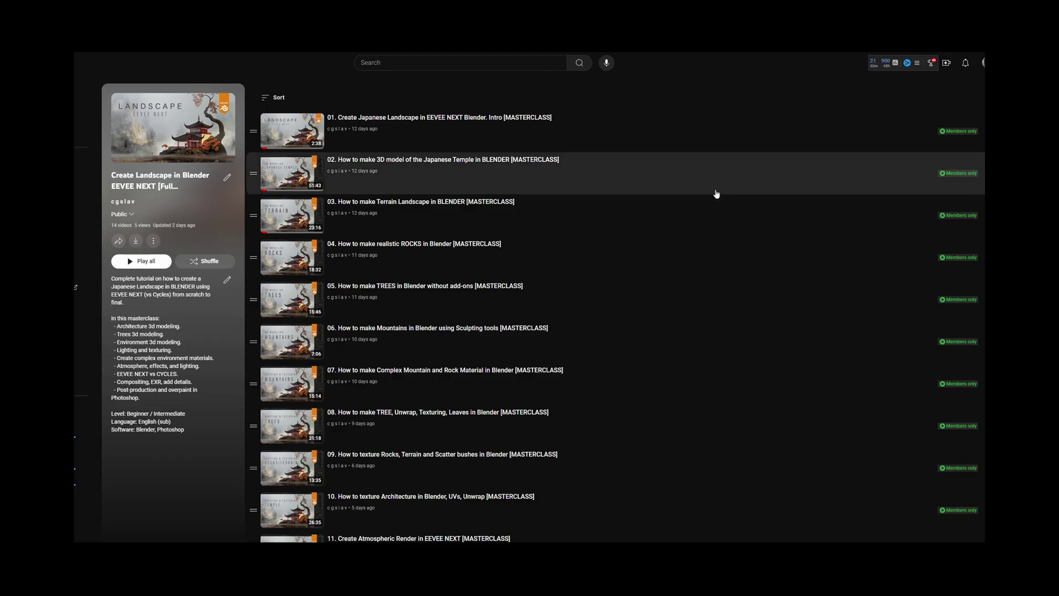
{"action": "scroll", "coordinate": [714, 194], "scroll_direction": "down", "scroll_amount": 3}
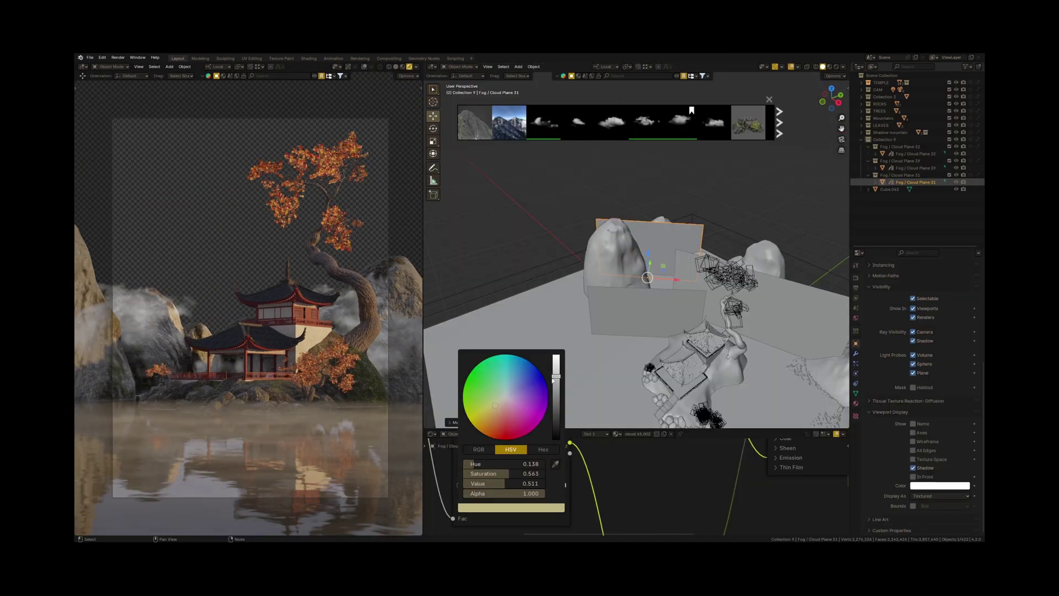
Raise the linked copy of the cloud plane along the Z axis.
{"action": "key", "text": "g"}
{"action": "key", "text": "z"}
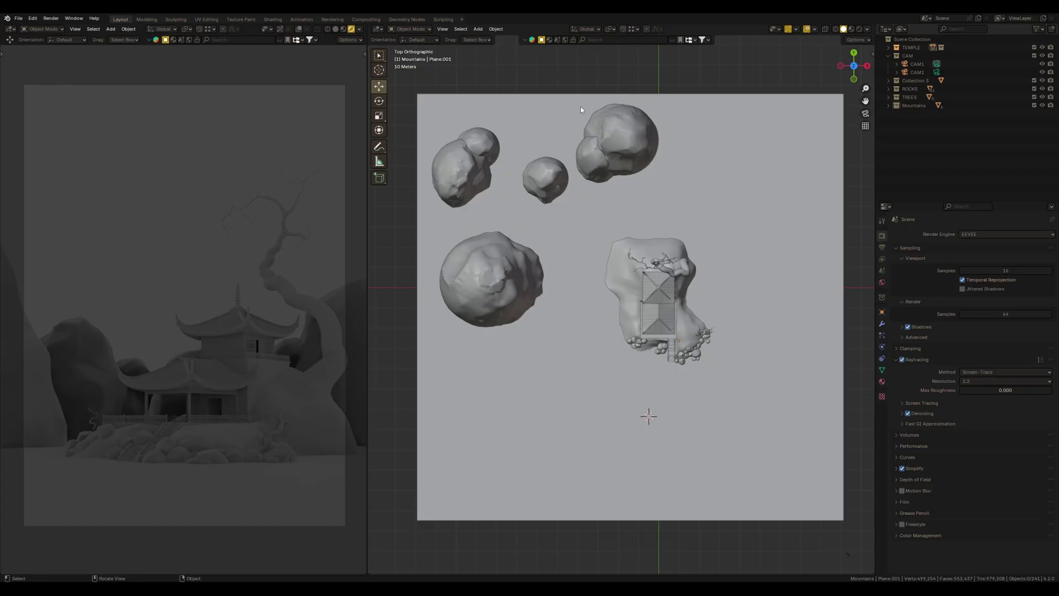
{"action": "middle_click_drag", "start_coordinate": [581, 110], "coordinate": [567, 118], "text": "shift"}
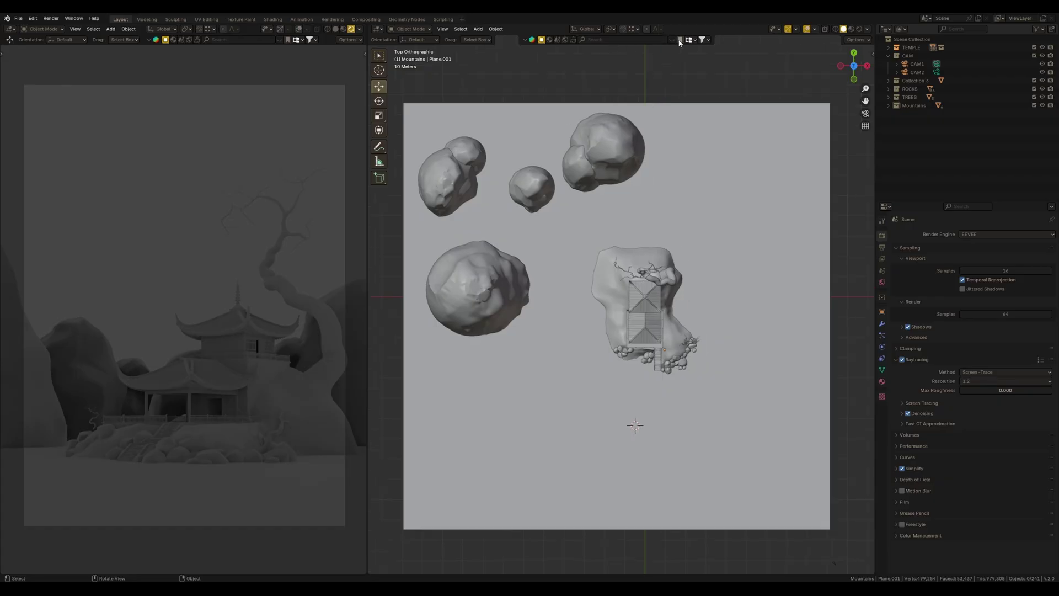
Download the Kloofendal Overcast HDR sky from BlenderKit and apply it as the world.
{"action": "key", "text": "semicolon"}
{"action": "mouse_move", "coordinate": [441, 94]}
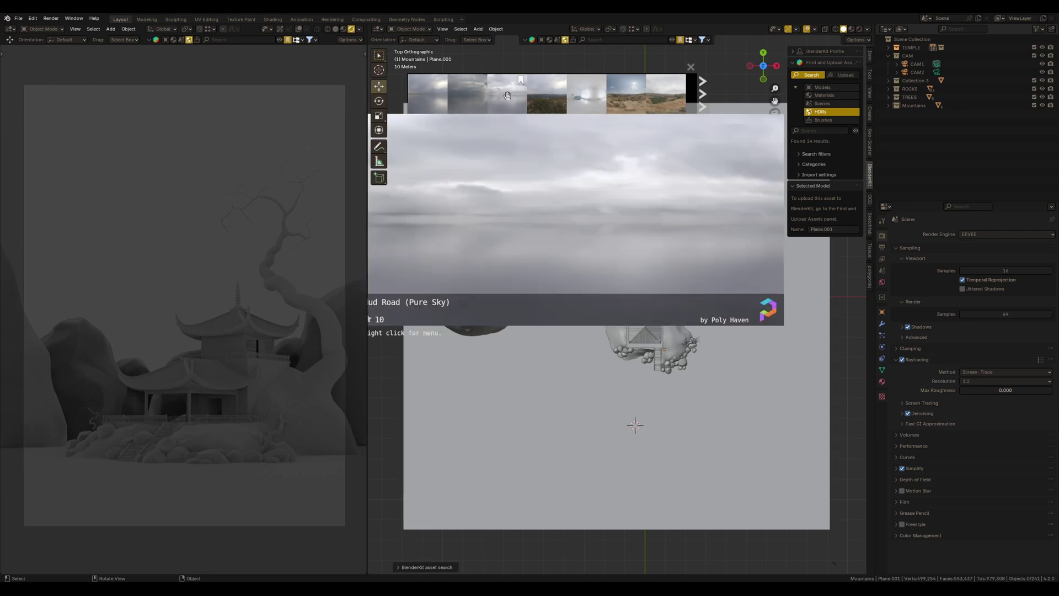
{"action": "left_click", "coordinate": [434, 119]}
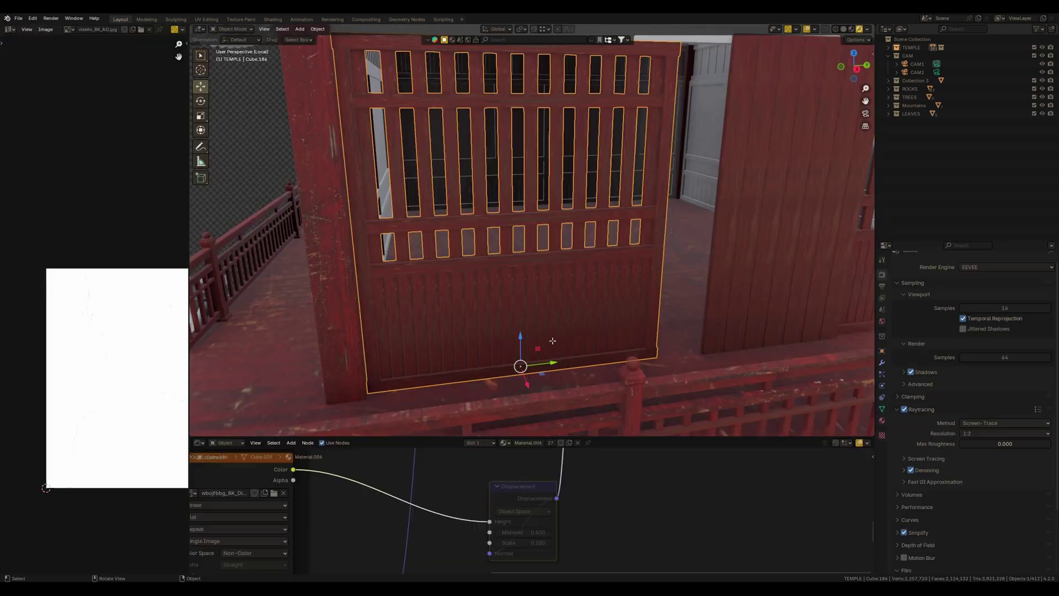
Cube-project the fence's UVs in Edit Mode.
{"action": "key", "text": "Tab"}
{"action": "left_click", "coordinate": [407, 28]}
{"action": "left_click", "coordinate": [429, 78]}
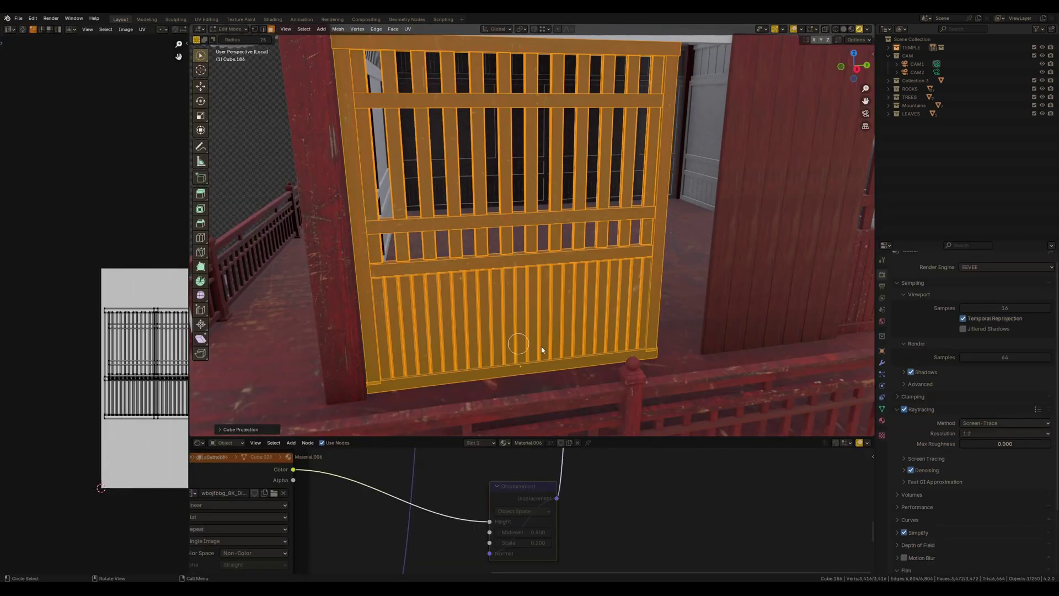
{"action": "key", "text": "Tab"}
Cube-project the door's UVs, convert the door to a mesh, and re-project its UVs.
{"action": "middle_click_drag", "start_coordinate": [429, 78], "coordinate": [609, 318]}
{"action": "left_click", "coordinate": [608, 318]}
{"action": "key", "text": "Tab"}
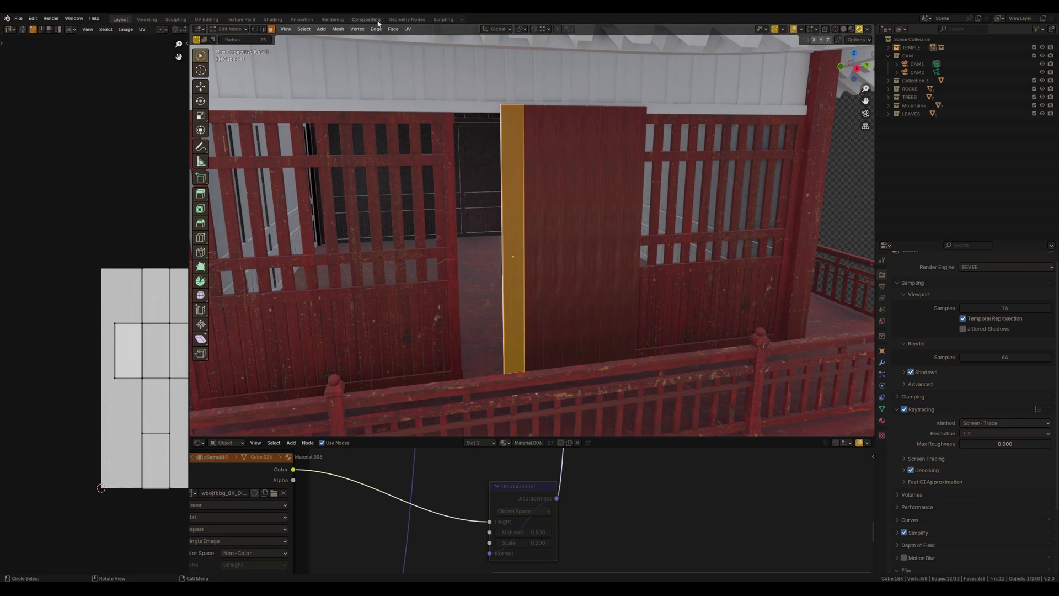
{"action": "left_click", "coordinate": [408, 29]}
{"action": "left_click", "coordinate": [429, 78]}
{"action": "key", "text": "Tab"}
{"action": "right_click", "coordinate": [594, 303]}
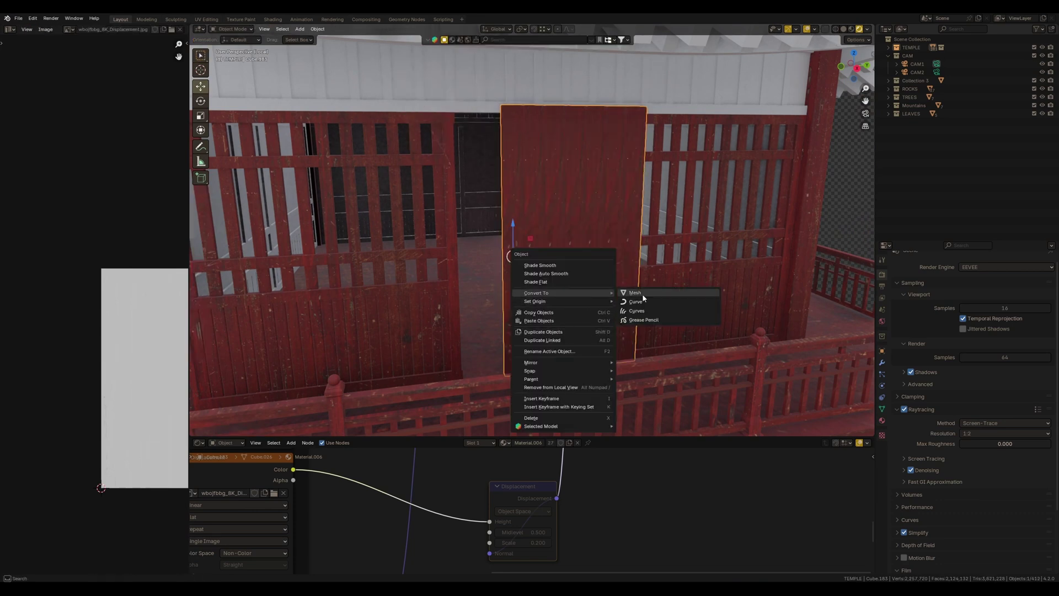
{"action": "left_click", "coordinate": [636, 293]}
{"action": "key", "text": "Tab"}
{"action": "left_click", "coordinate": [407, 29]}
{"action": "left_click", "coordinate": [429, 78]}
{"action": "key", "text": "Tab"}
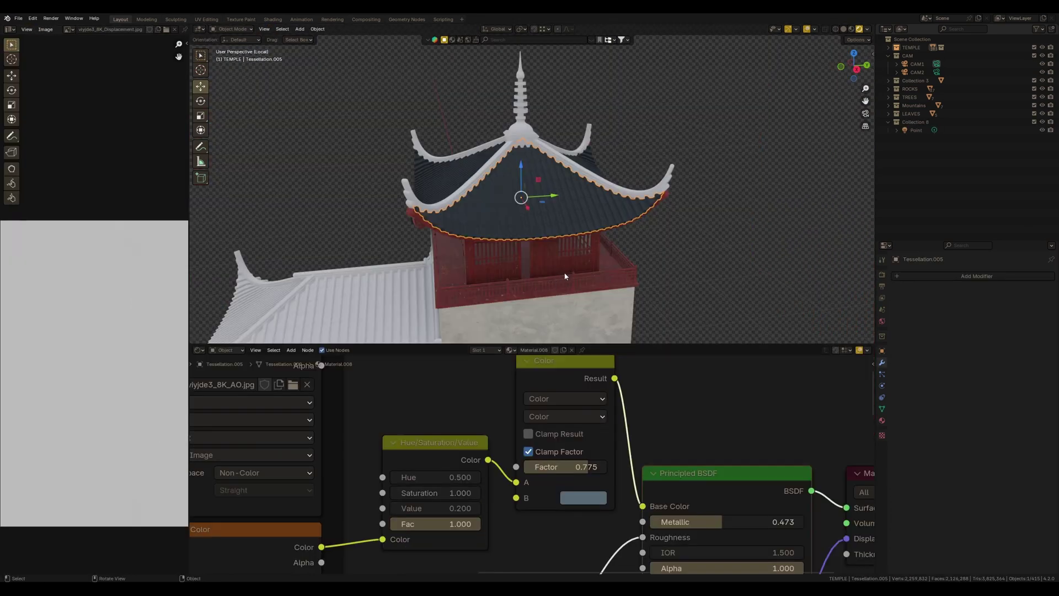
Darken the roof ridge Color Ramp colour to a dim grey.
{"action": "scroll", "coordinate": [631, 215], "scroll_direction": "up", "scroll_amount": 6}
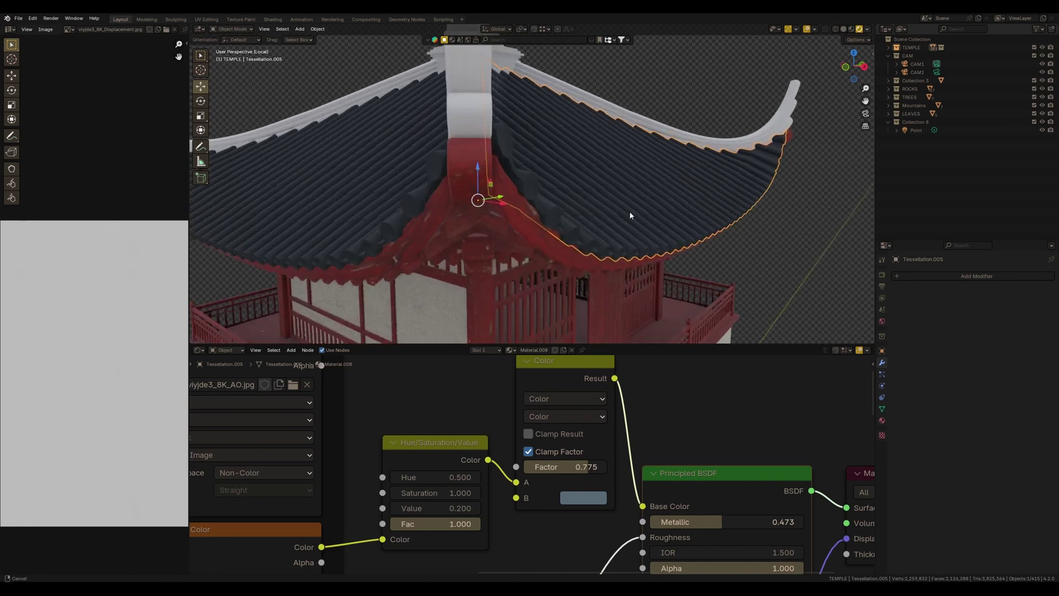
{"action": "middle_click_drag", "start_coordinate": [630, 215], "coordinate": [631, 252]}
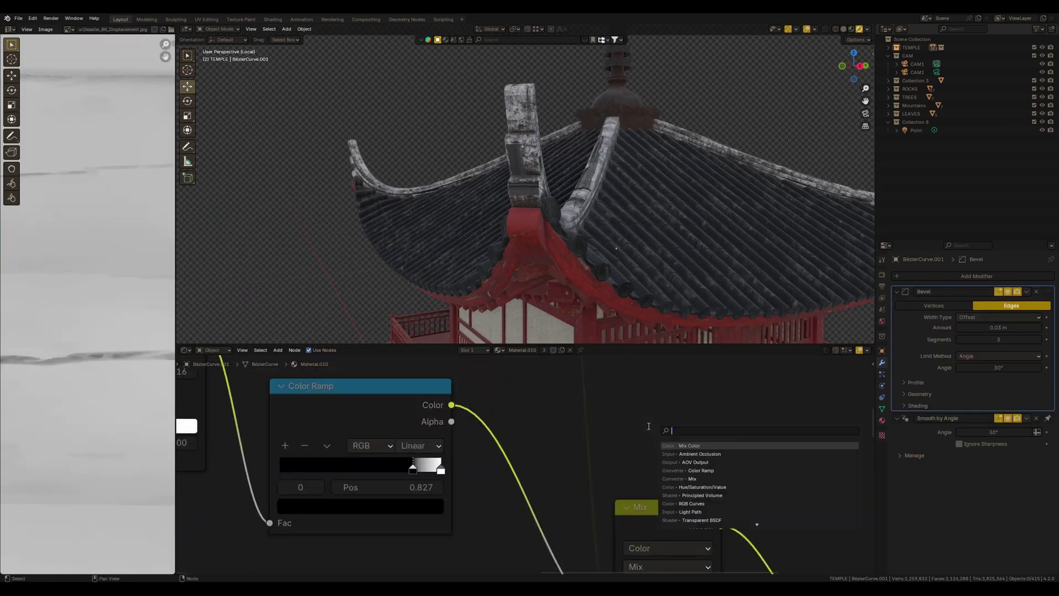
{"action": "left_click", "coordinate": [647, 425]}
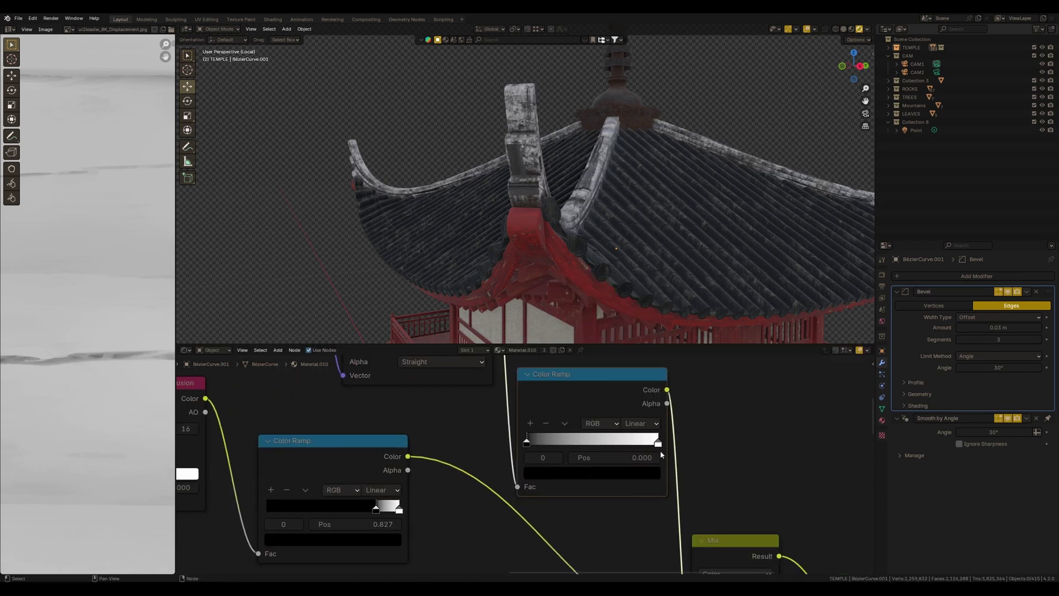
{"action": "left_click", "coordinate": [653, 473]}
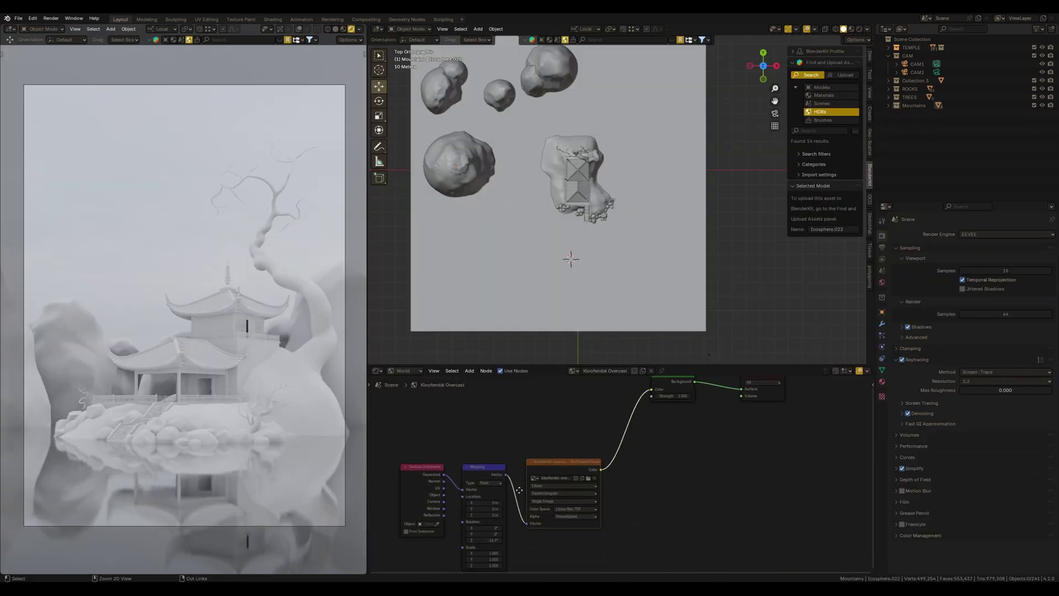
{"action": "middle_click_drag", "start_coordinate": [519, 490], "coordinate": [518, 493], "text": "ctrl"}
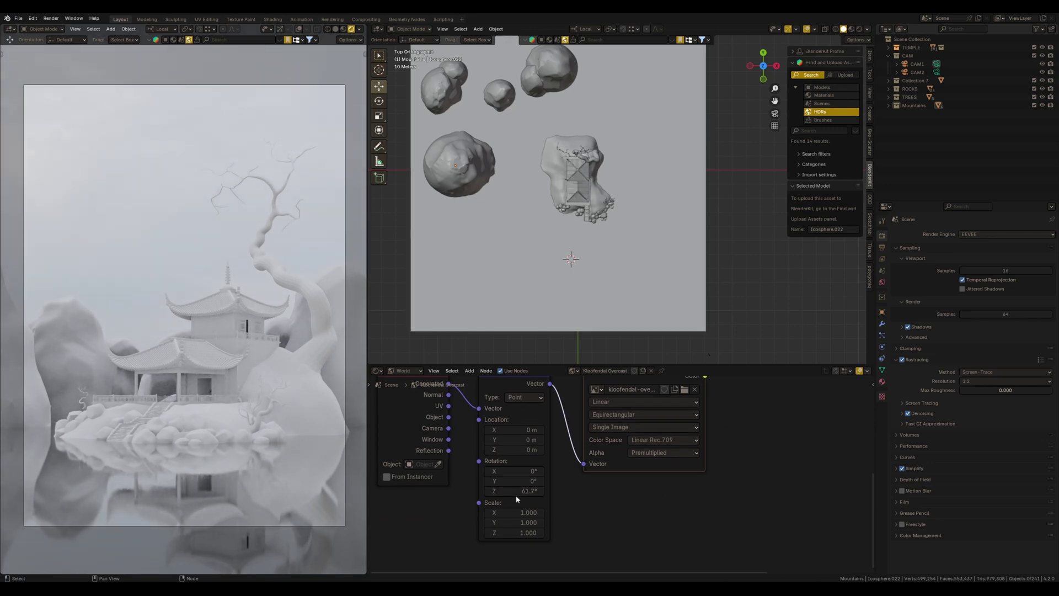
Rotate the sky Mapping Z to 162°, then toggle Raytracing to compare, leaving it on.
{"action": "left_click_drag", "start_coordinate": [517, 492], "coordinate": [619, 491]}
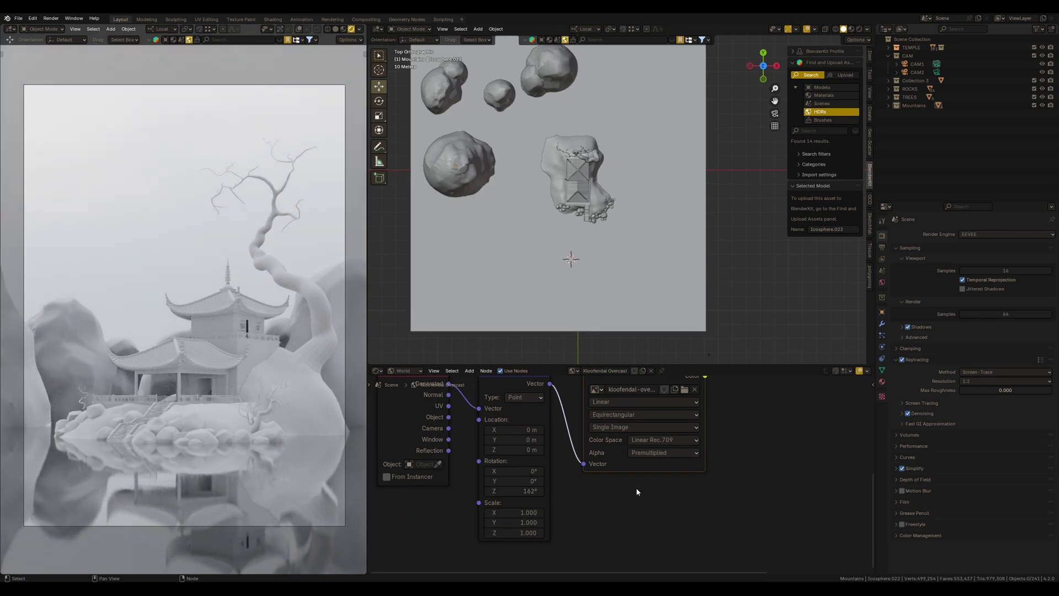
{"action": "left_click", "coordinate": [902, 359]}
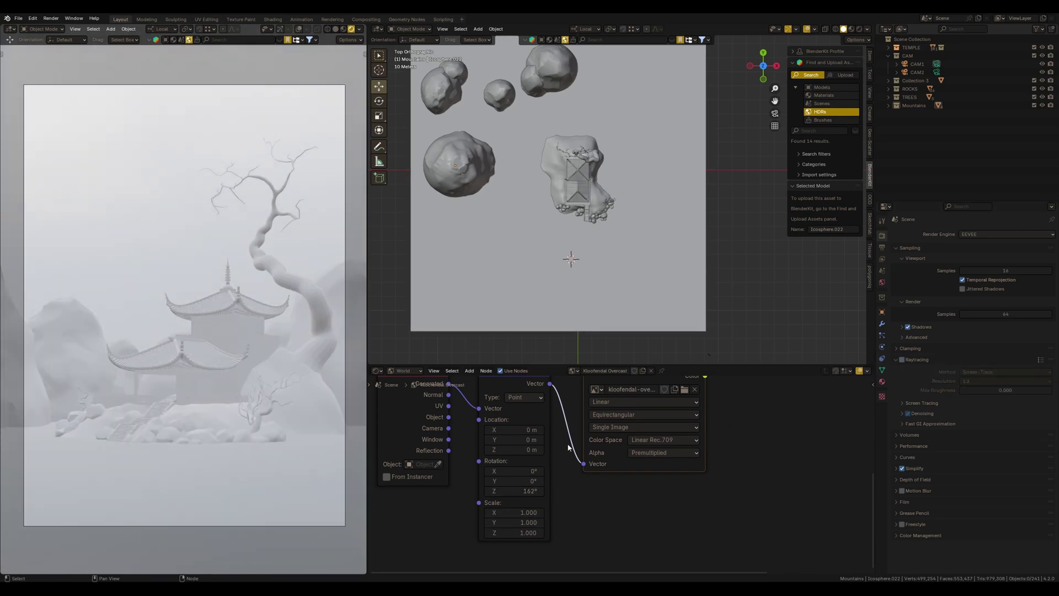
{"action": "left_click", "coordinate": [903, 360]}
{"action": "left_click", "coordinate": [903, 359]}
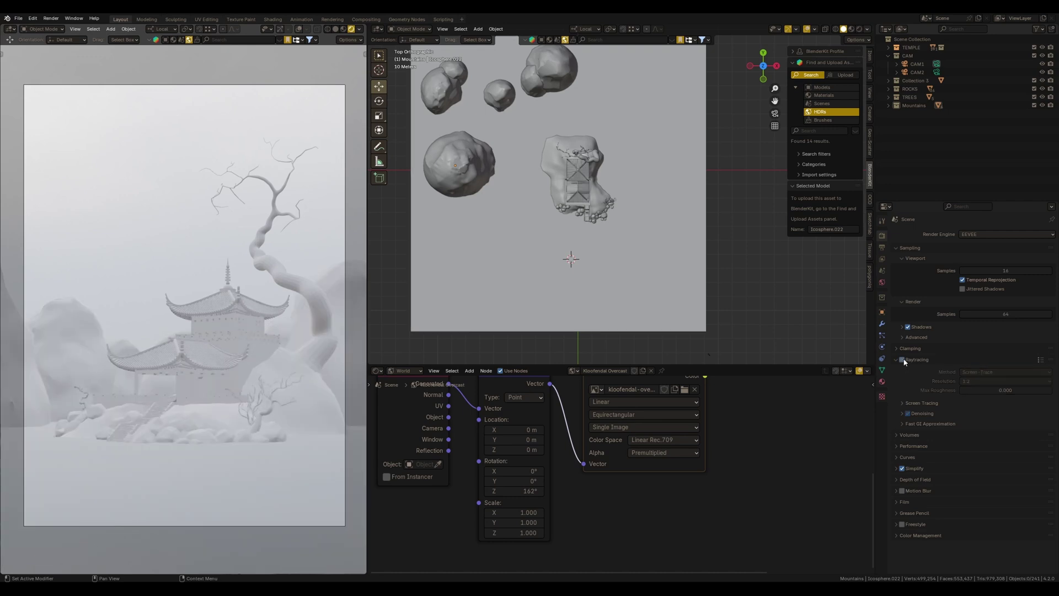
{"action": "left_click", "coordinate": [902, 360]}
{"action": "left_click", "coordinate": [903, 359]}
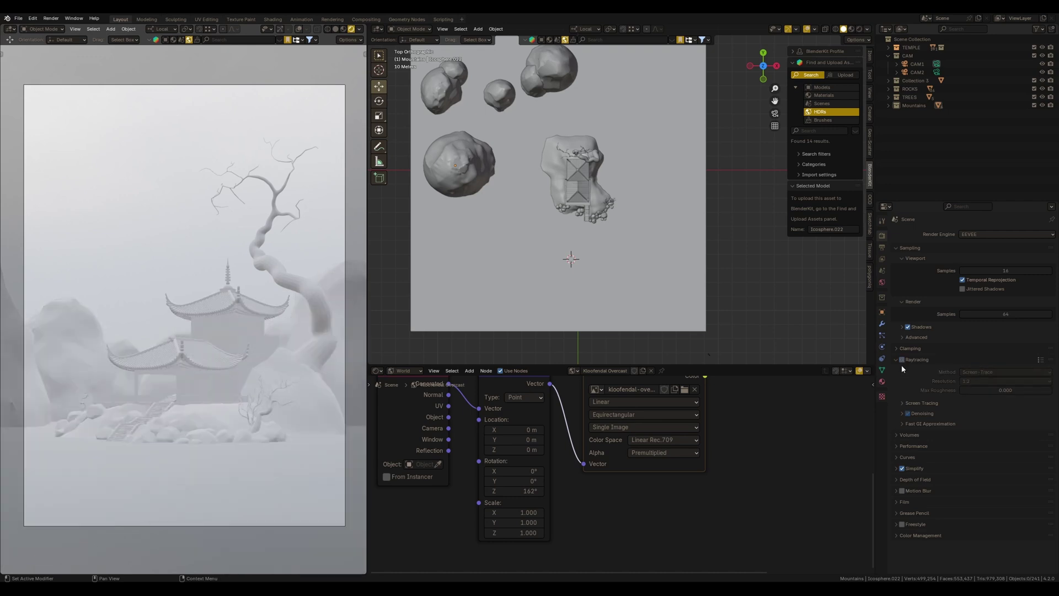
{"action": "left_click", "coordinate": [903, 360]}
{"action": "left_click", "coordinate": [902, 360]}
{"action": "left_click", "coordinate": [902, 359]}
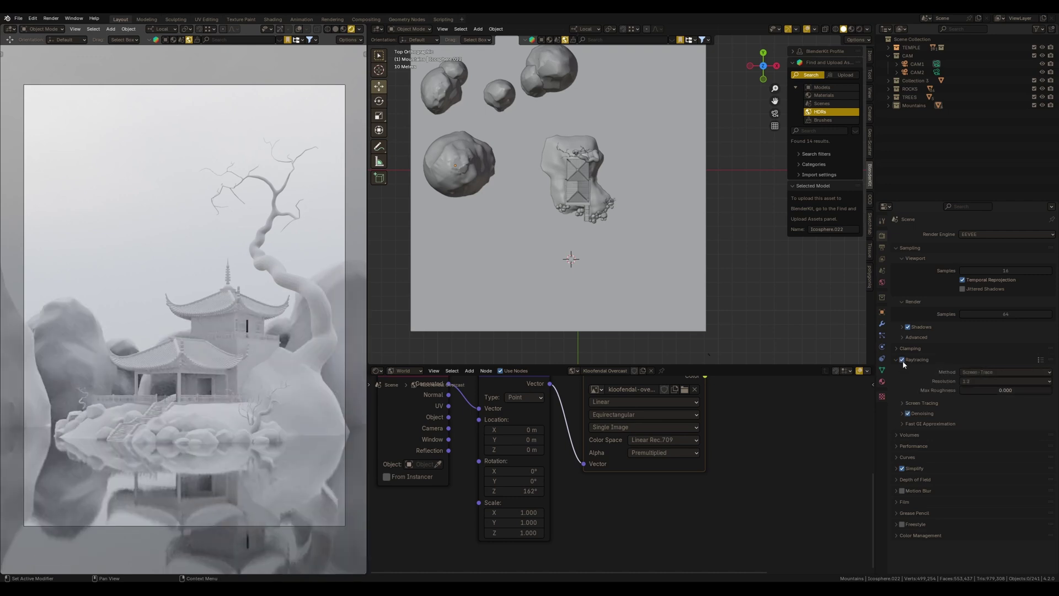
{"action": "left_click", "coordinate": [902, 360]}
{"action": "left_click", "coordinate": [902, 359]}
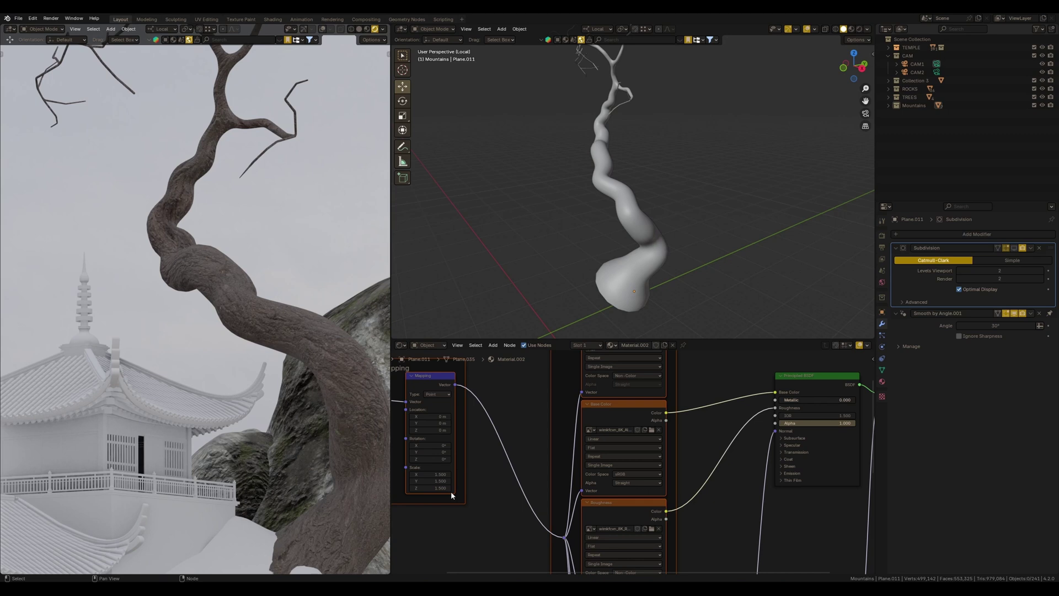
Set the bark material's displacement to Displacement and Bump, keeping Mapping scale 1.000.
{"action": "scroll", "coordinate": [263, 419], "scroll_direction": "down", "scroll_amount": 4}
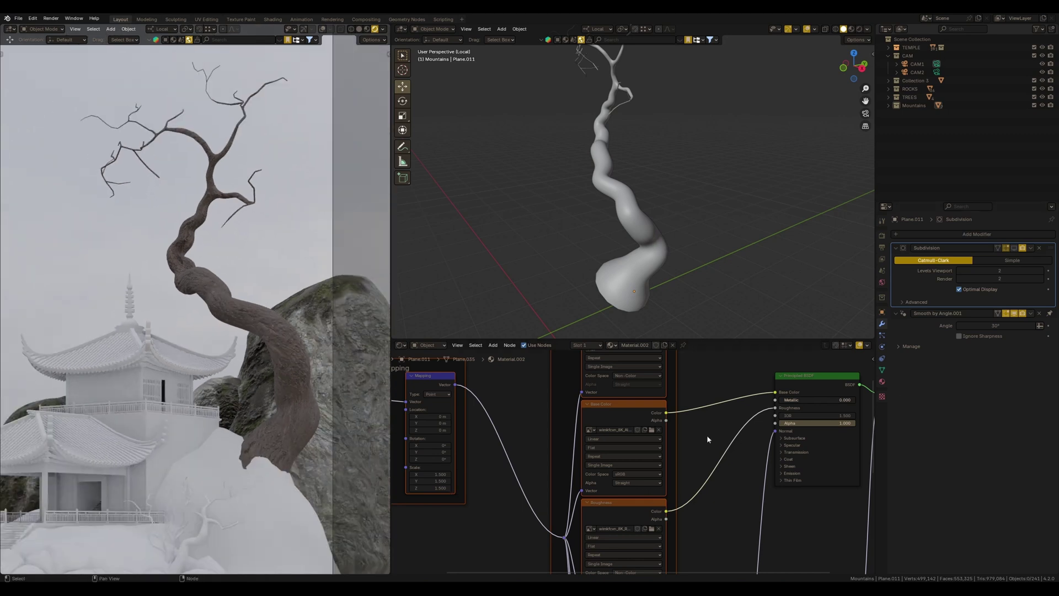
{"action": "left_click", "coordinate": [882, 380]}
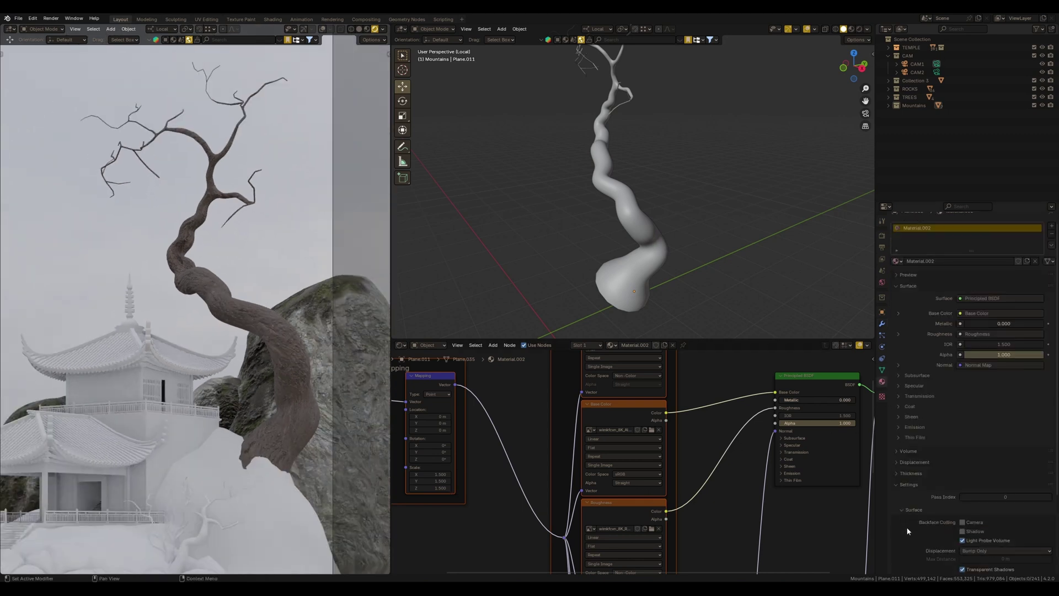
{"action": "scroll", "coordinate": [920, 499], "scroll_direction": "down", "scroll_amount": 4}
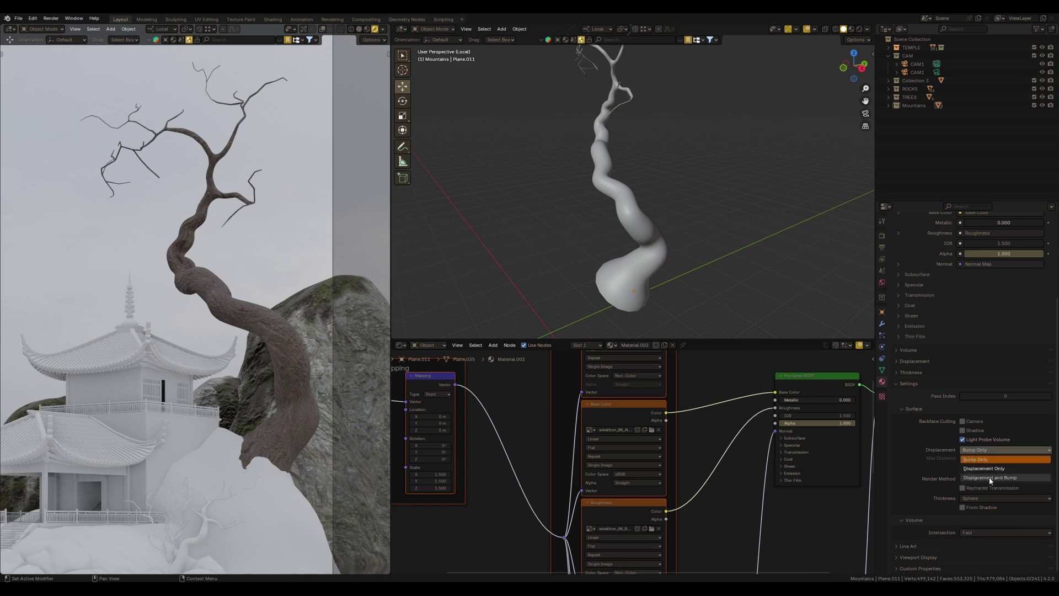
{"action": "left_click", "coordinate": [990, 478]}
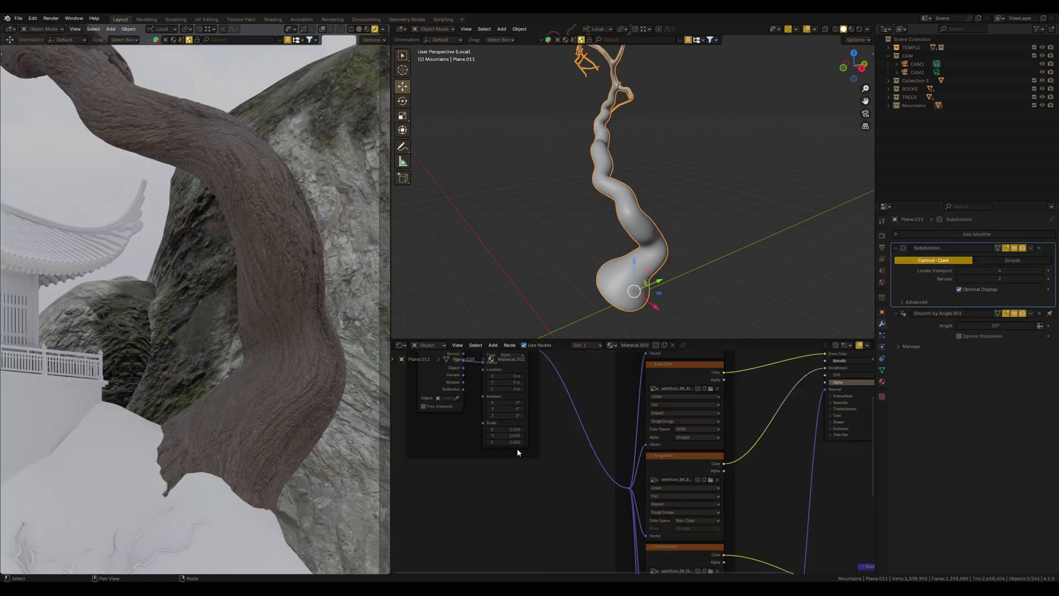
{"action": "key", "text": "Return"}
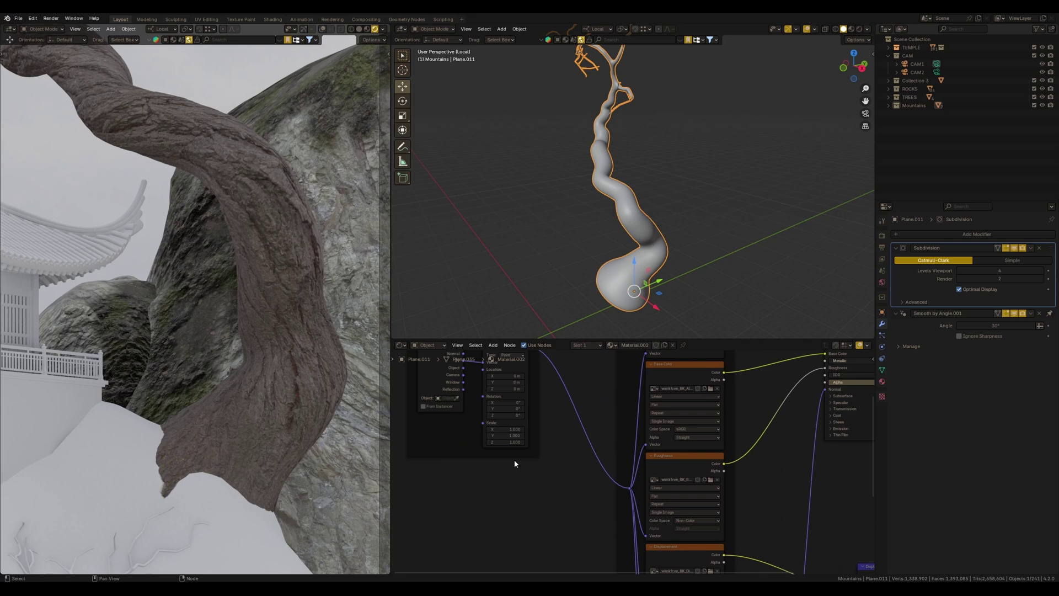
Rotate the selected upper branch to a new angle.
{"action": "middle_click_drag", "start_coordinate": [297, 287], "coordinate": [221, 305], "text": "shift"}
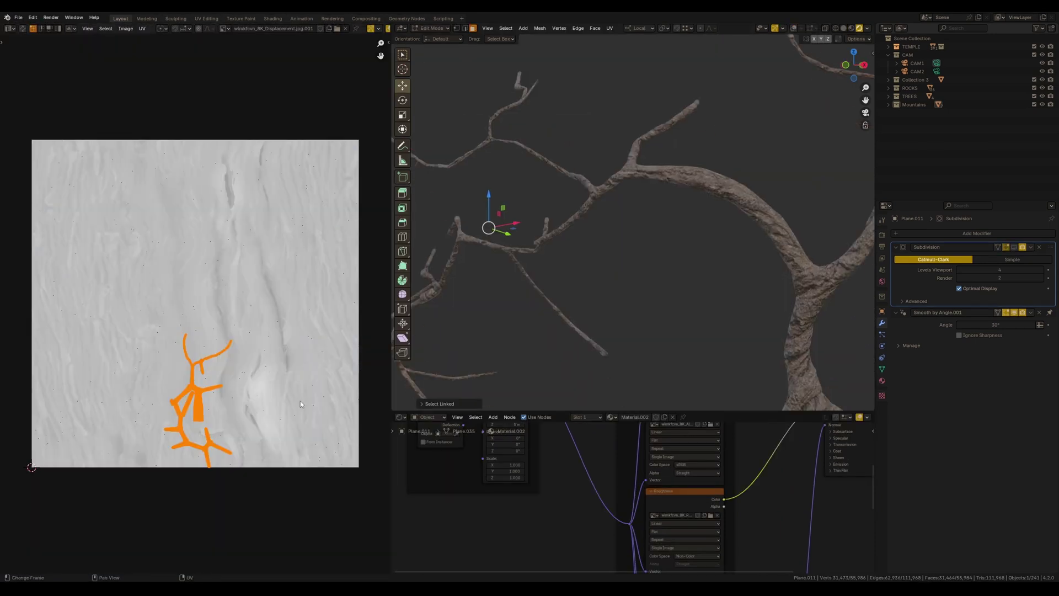
{"action": "key", "text": "r"}
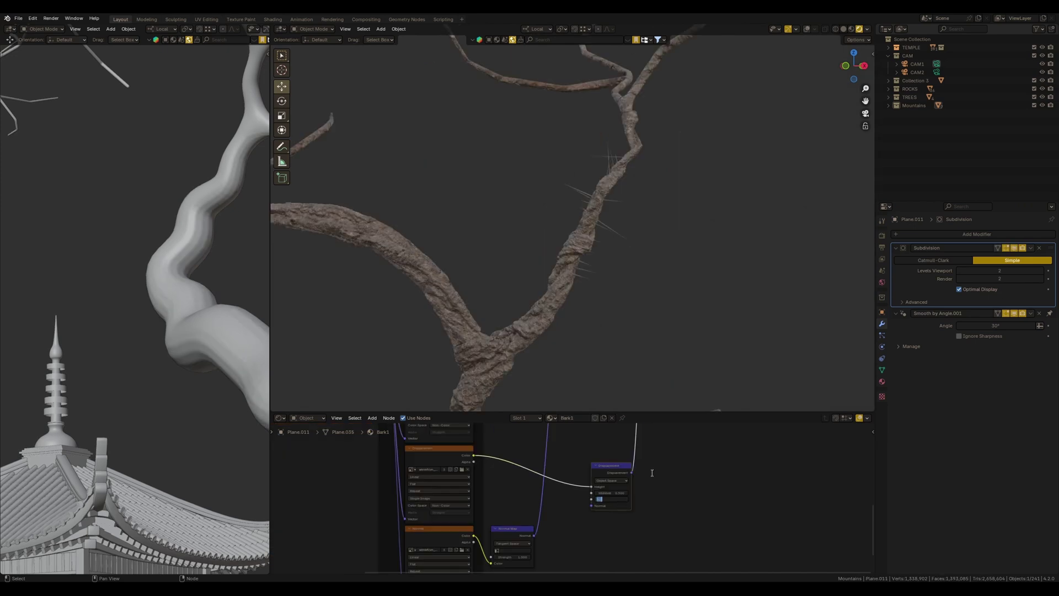
{"action": "scroll", "coordinate": [633, 165], "scroll_direction": "up", "scroll_amount": 3}
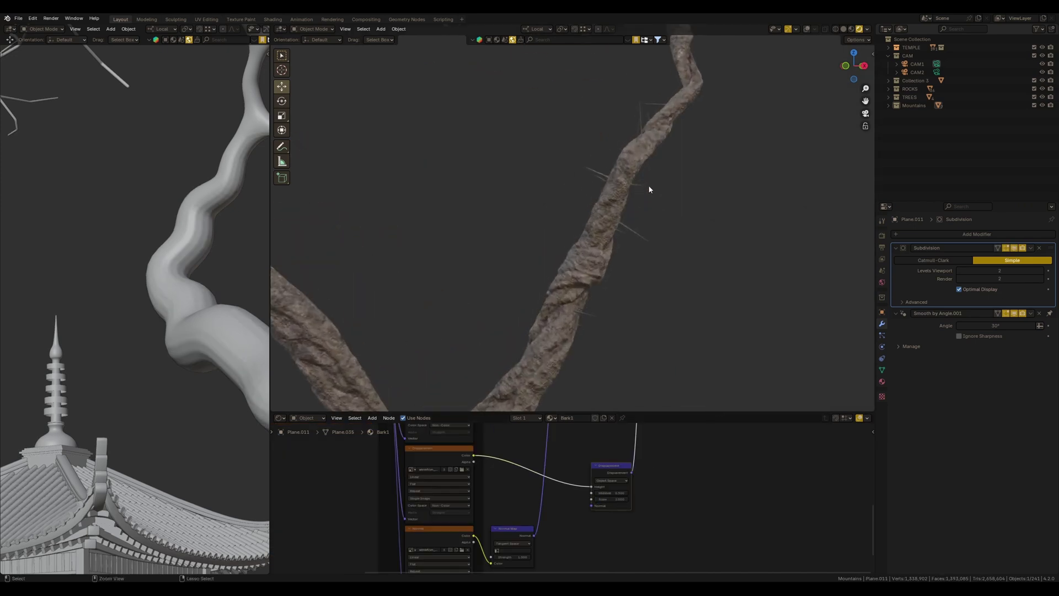
{"action": "scroll", "coordinate": [621, 248], "scroll_direction": "down", "scroll_amount": 5}
{"action": "scroll", "coordinate": [604, 331], "scroll_direction": "up", "scroll_amount": 4}
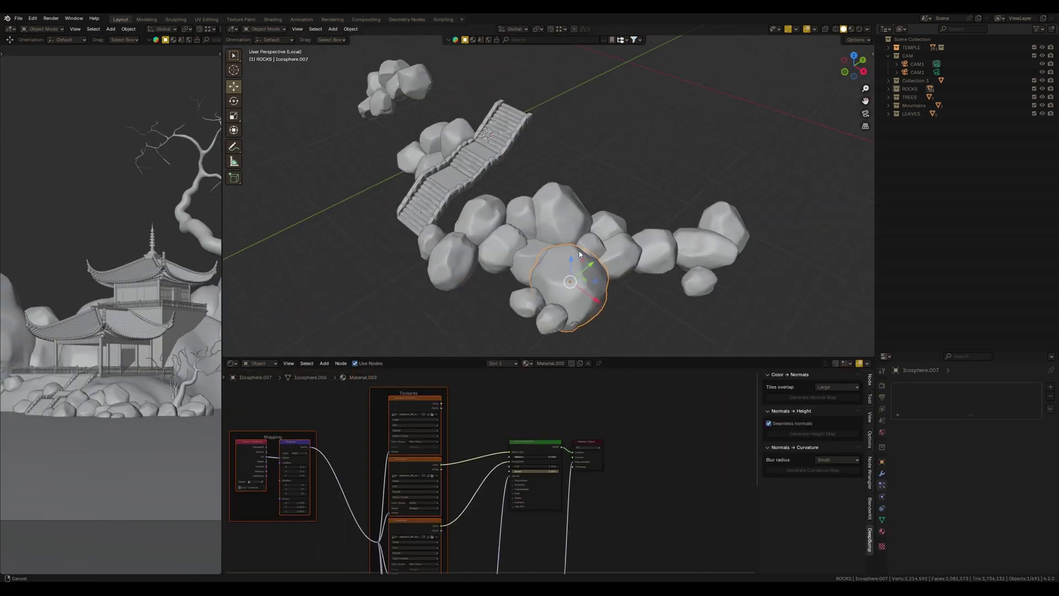
In Rendered camera view, link the rock material to all selected boulders.
{"action": "left_click", "coordinate": [859, 29]}
{"action": "key", "text": "KP_0"}
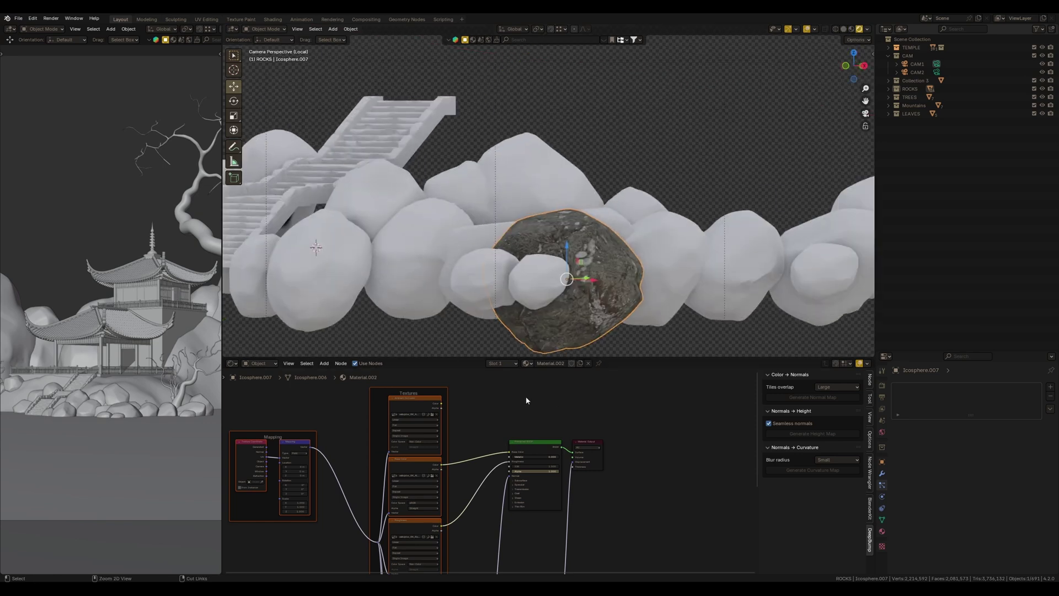
{"action": "left_click", "coordinate": [630, 209], "text": "shift"}
{"action": "key", "text": "ctrl+l"}
{"action": "left_click", "coordinate": [607, 272]}
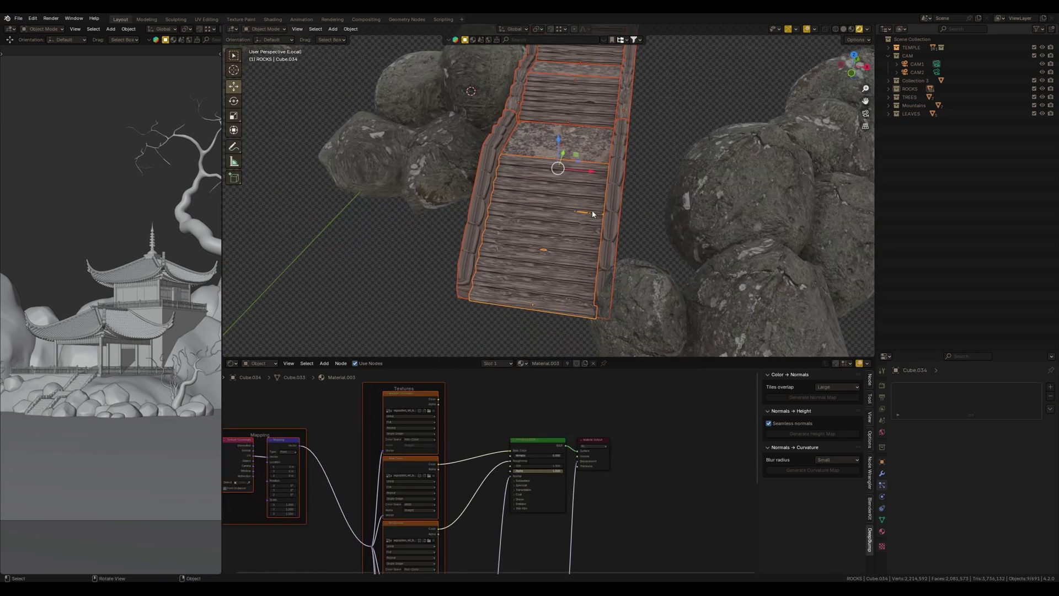
UV unwrap the stone stairway's faces.
{"action": "key", "text": "Tab"}
{"action": "left_click", "coordinate": [441, 29]}
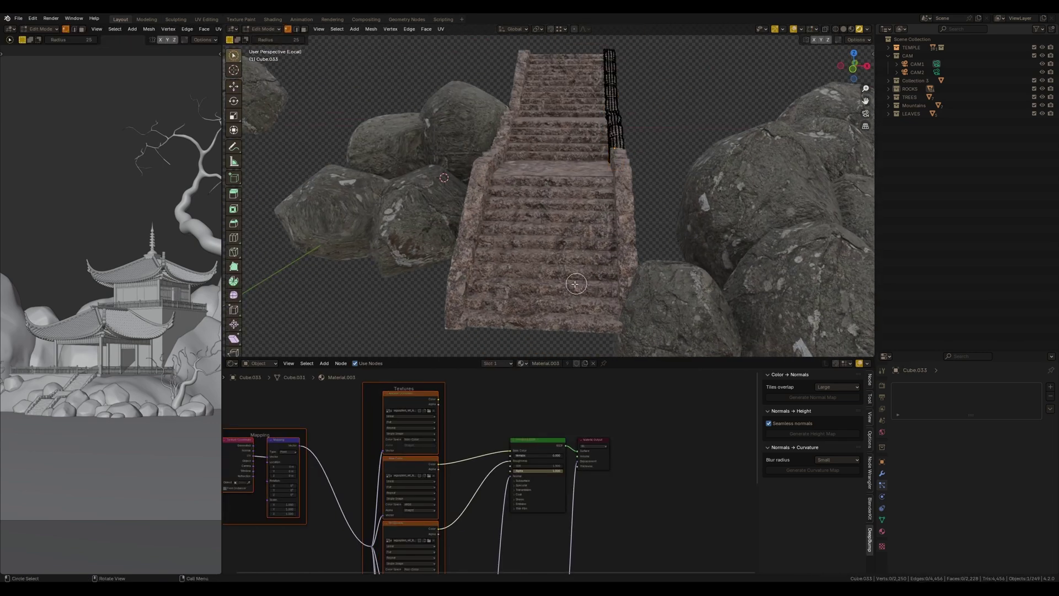
{"action": "key", "text": "Tab"}
{"action": "left_click", "coordinate": [10, 29]}
{"action": "left_click", "coordinate": [25, 61]}
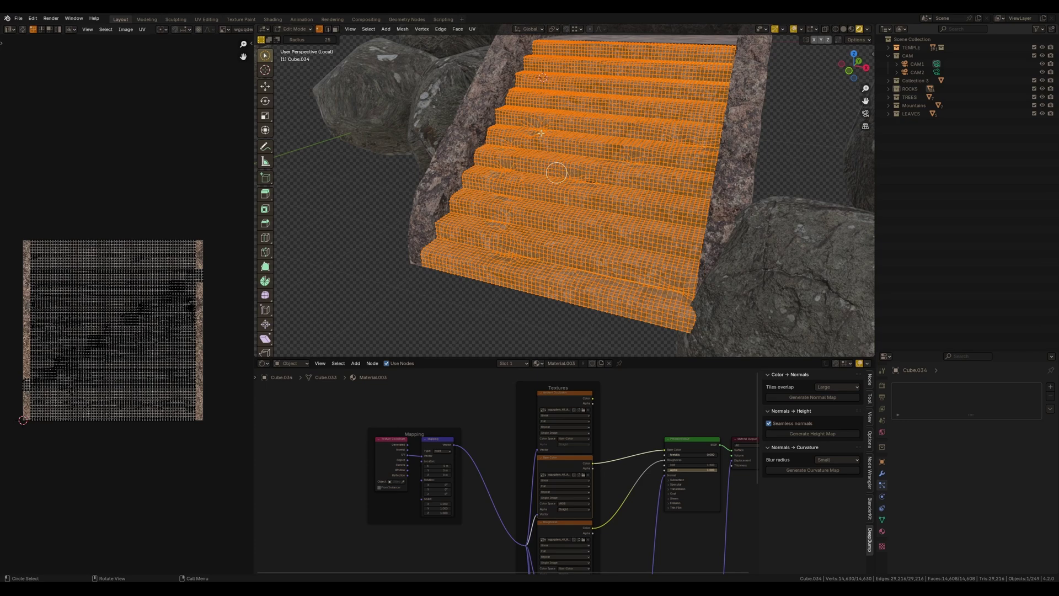
{"action": "key", "text": "u"}
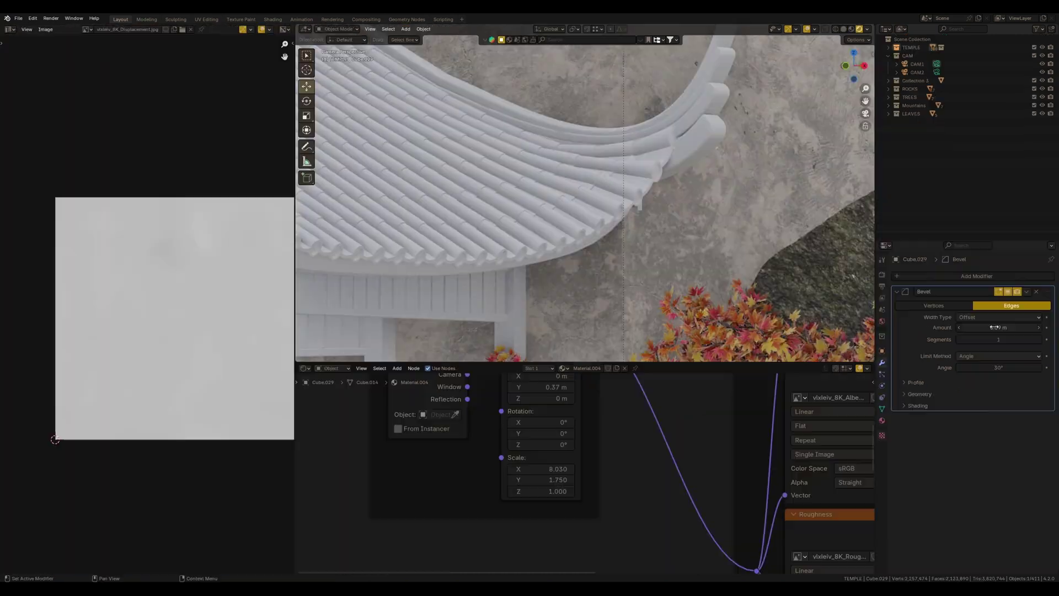
Set the wall bevel to 3 segments and tint the plaster Color Ramp's white stop pale cream.
{"action": "left_click", "coordinate": [1039, 339]}
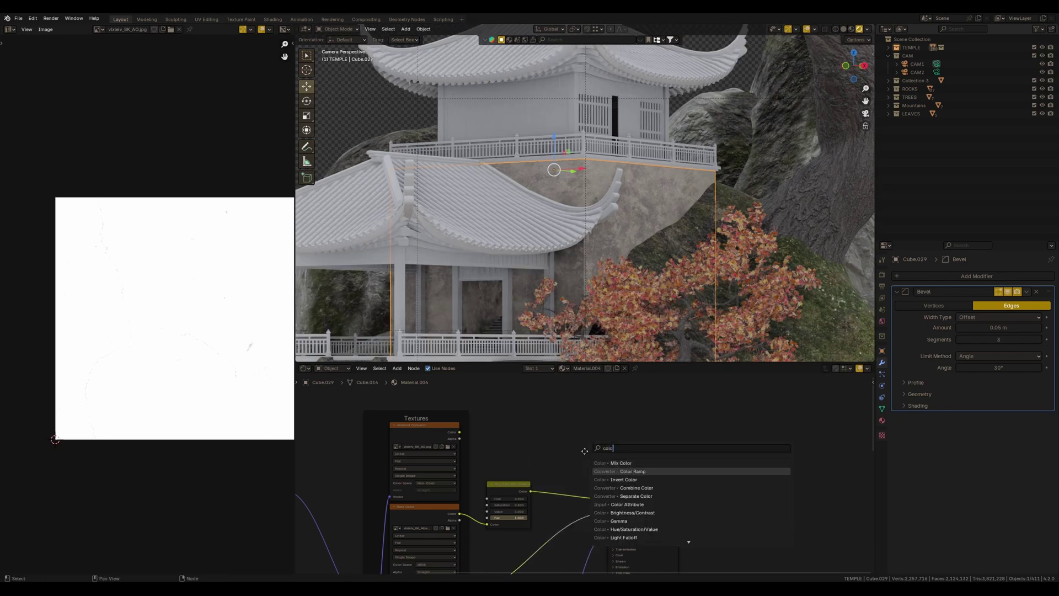
{"action": "left_click", "coordinate": [554, 481]}
{"action": "scroll", "coordinate": [554, 482], "scroll_direction": "up", "scroll_amount": 2}
{"action": "left_click", "coordinate": [562, 483]}
{"action": "left_click", "coordinate": [523, 499]}
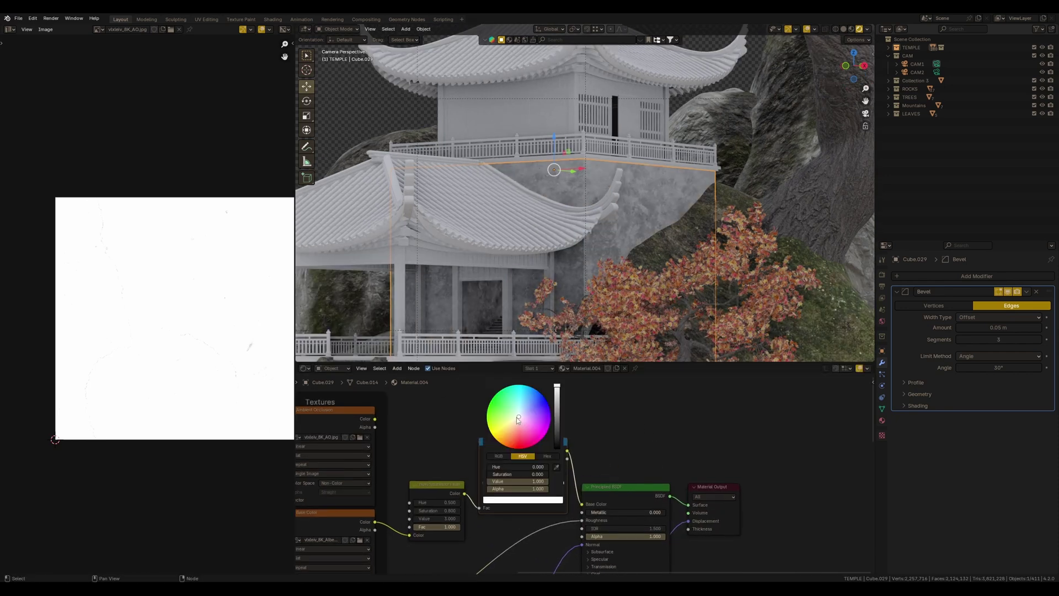
{"action": "left_click_drag", "start_coordinate": [518, 419], "coordinate": [517, 424]}
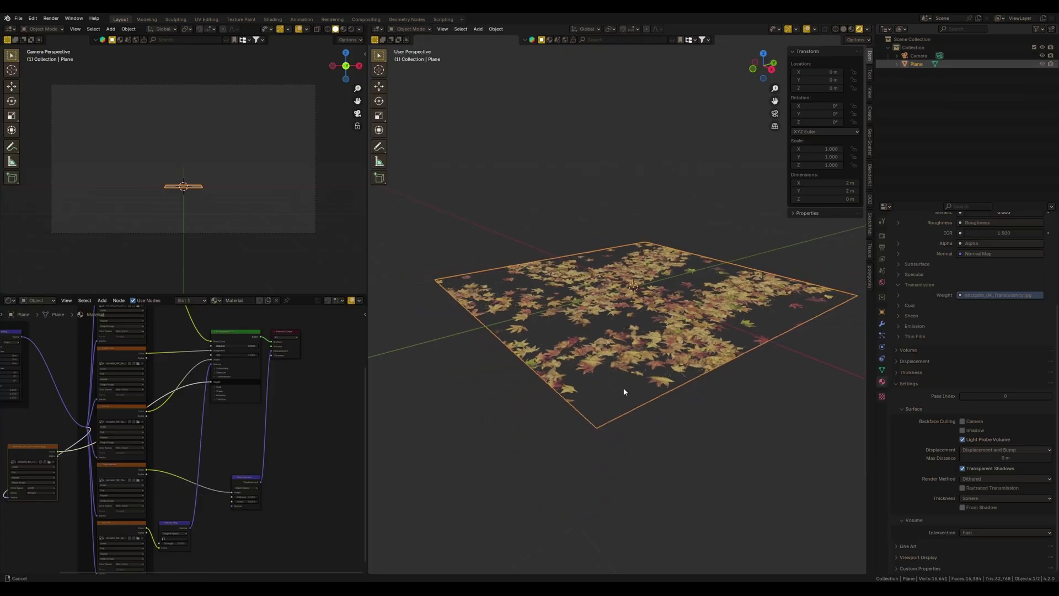
{"action": "middle_click_drag", "start_coordinate": [695, 341], "coordinate": [443, 506]}
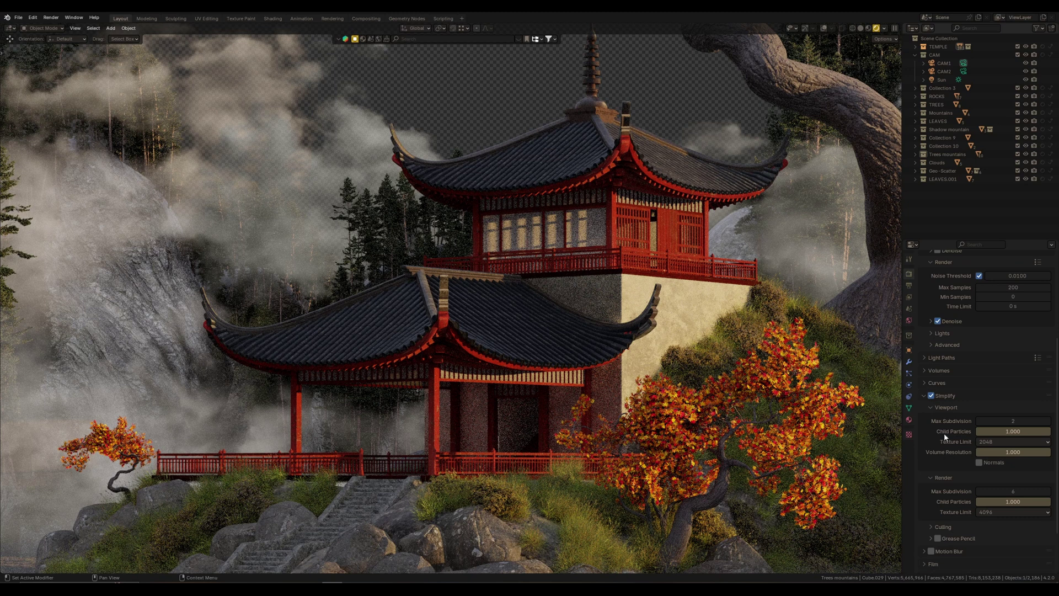
Keep the viewport texture limit at 2048 and expand the Simplify Viewport and Render panels.
{"action": "left_click", "coordinate": [997, 441]}
{"action": "left_click", "coordinate": [998, 453]}
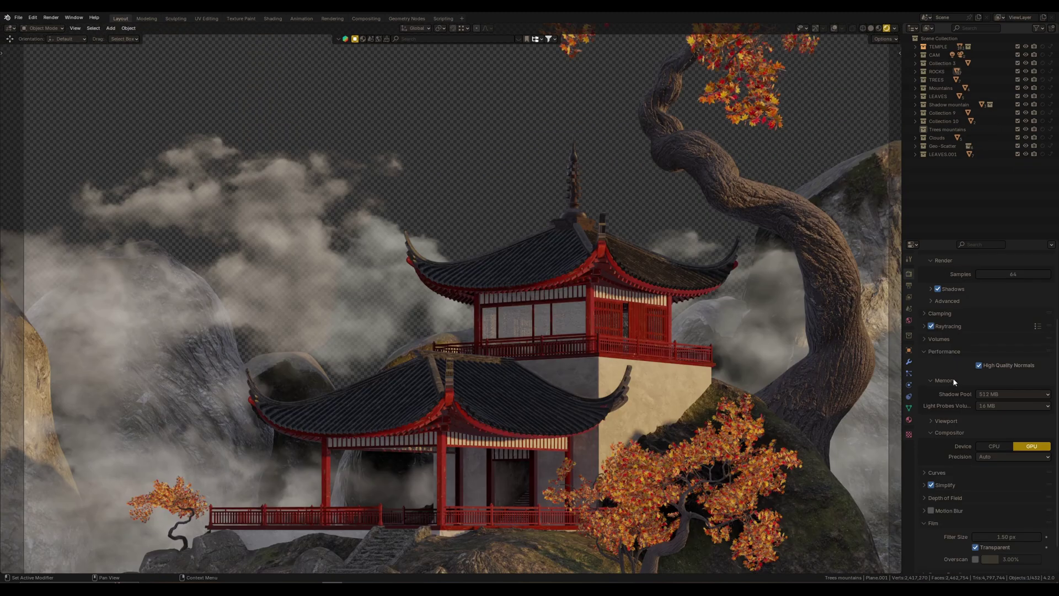
{"action": "scroll", "coordinate": [954, 382], "scroll_direction": "up", "scroll_amount": 2}
{"action": "scroll", "coordinate": [954, 381], "scroll_direction": "down", "scroll_amount": 5}
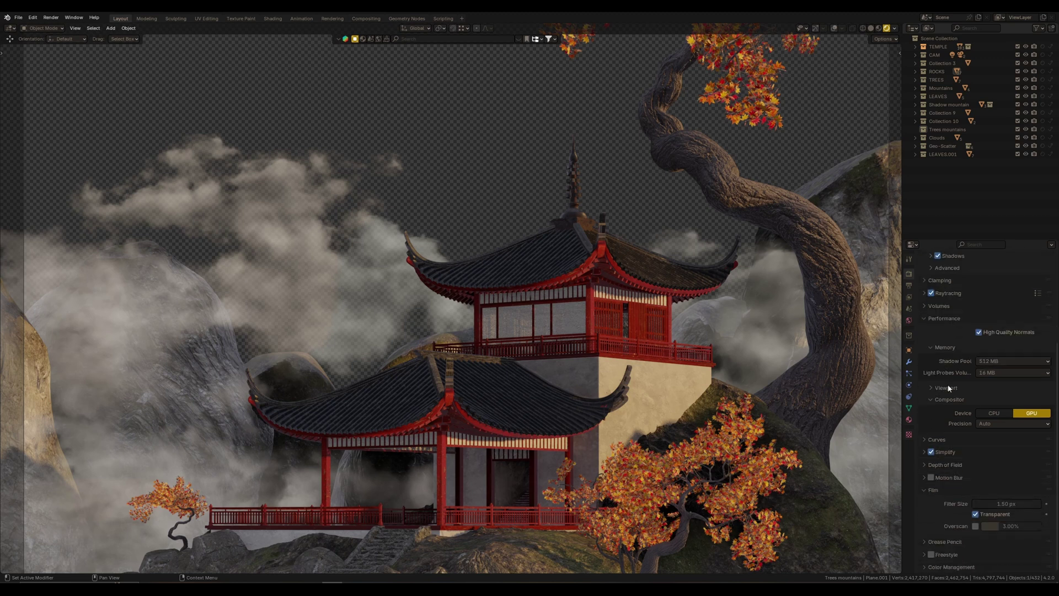
{"action": "left_click", "coordinate": [924, 452]}
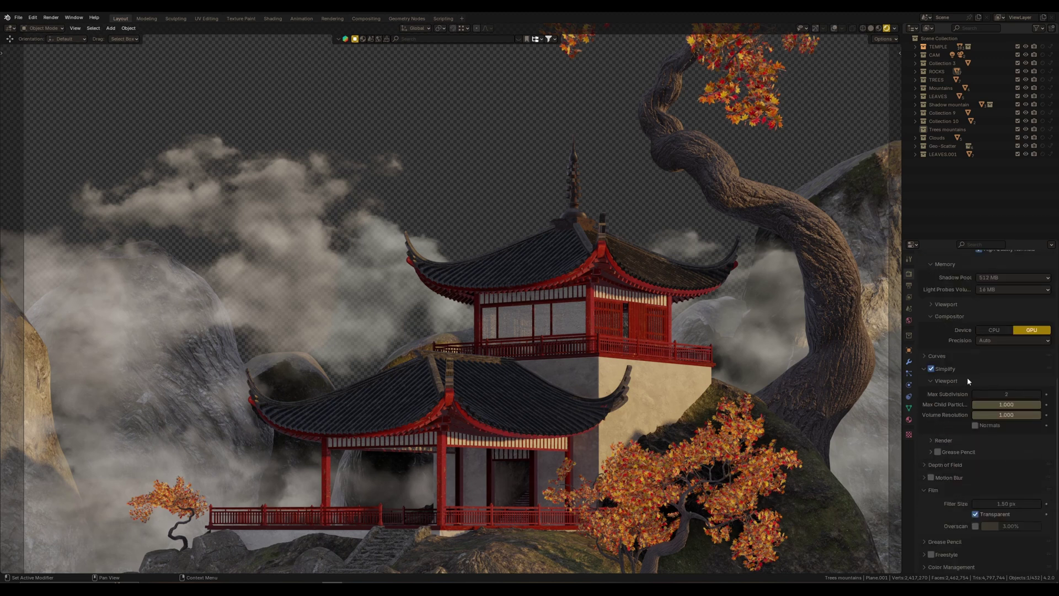
{"action": "left_click", "coordinate": [931, 440]}
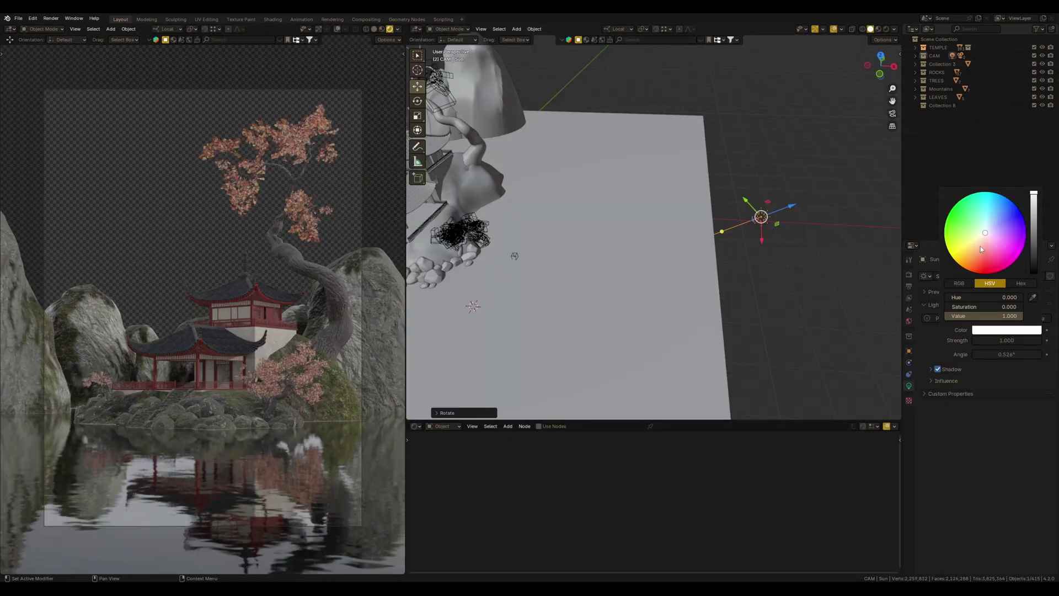
Warm the sun colour toward orange, check GPU usage, then return to the tree's Bark1 nodes.
{"action": "left_click_drag", "start_coordinate": [981, 246], "coordinate": [975, 252]}
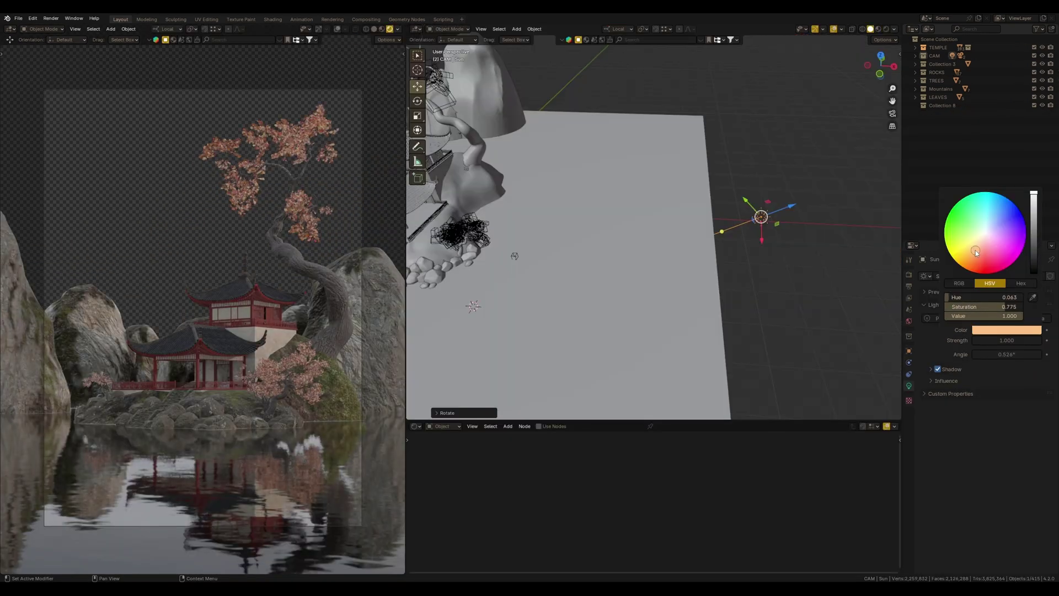
{"action": "key", "text": "alt+Tab"}
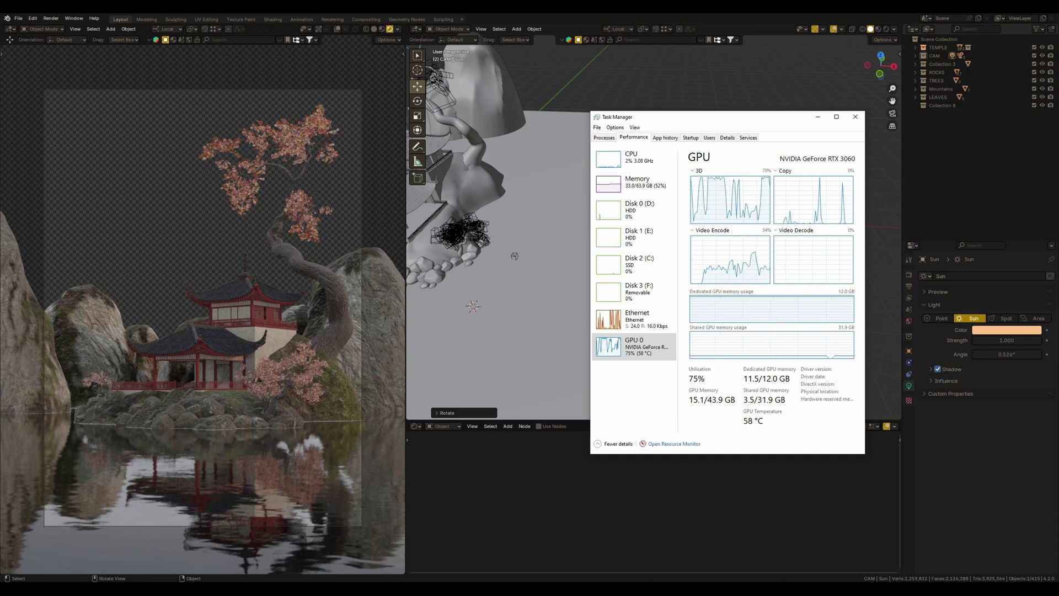
{"action": "key", "text": "alt+Tab"}
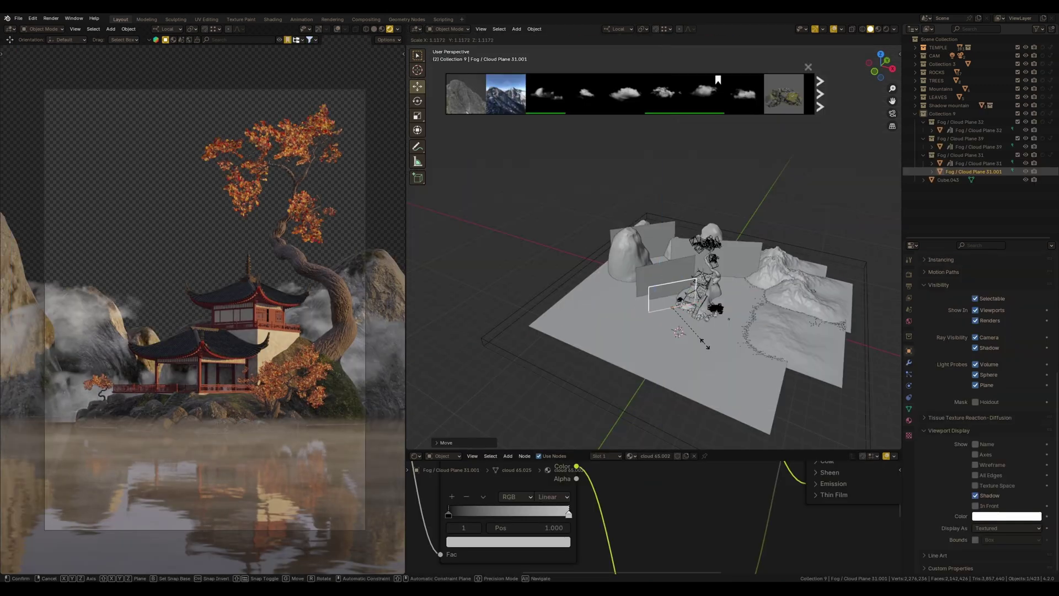
{"action": "scroll", "coordinate": [698, 289], "scroll_direction": "up", "scroll_amount": 2}
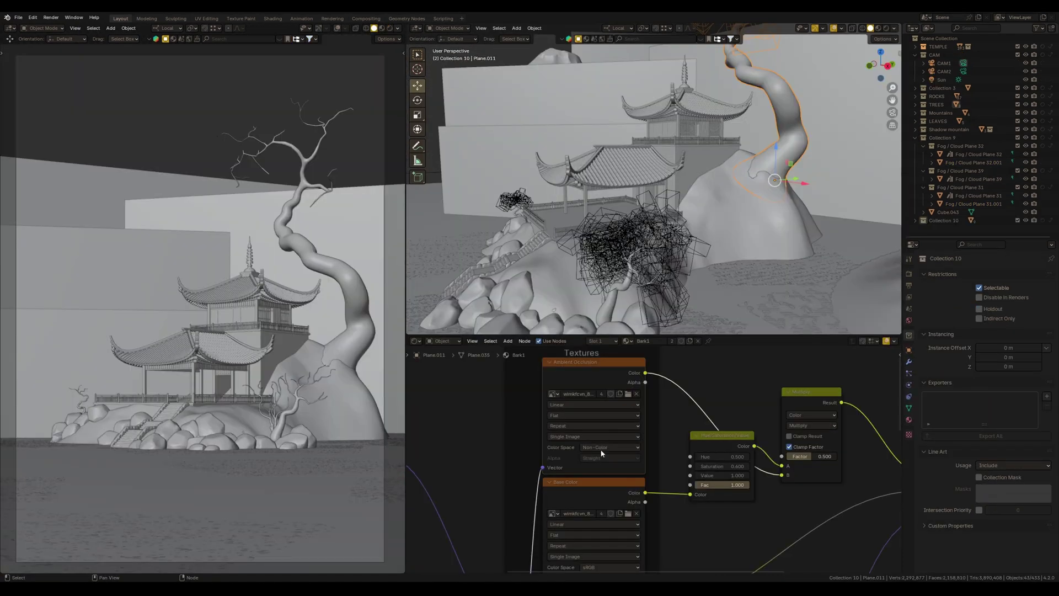
Load the wimkfcvn bark images, including displacement and roughness, into Bark1's Image Texture nodes.
{"action": "middle_click_drag", "start_coordinate": [621, 403], "coordinate": [601, 401]}
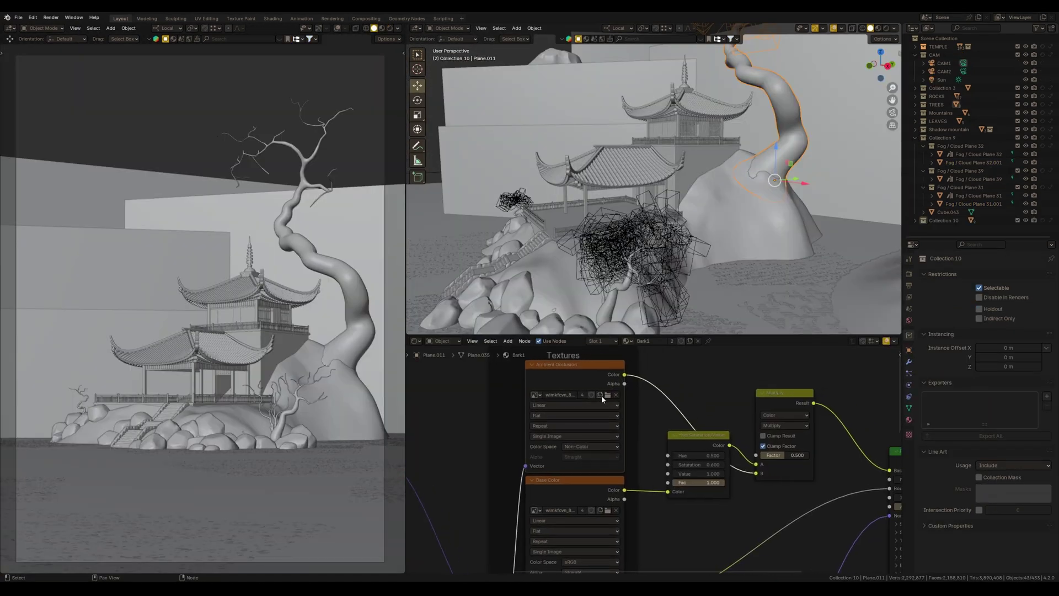
{"action": "left_click", "coordinate": [605, 394]}
{"action": "double_click", "coordinate": [485, 76]}
{"action": "left_click", "coordinate": [616, 559]}
{"action": "left_click", "coordinate": [634, 76]}
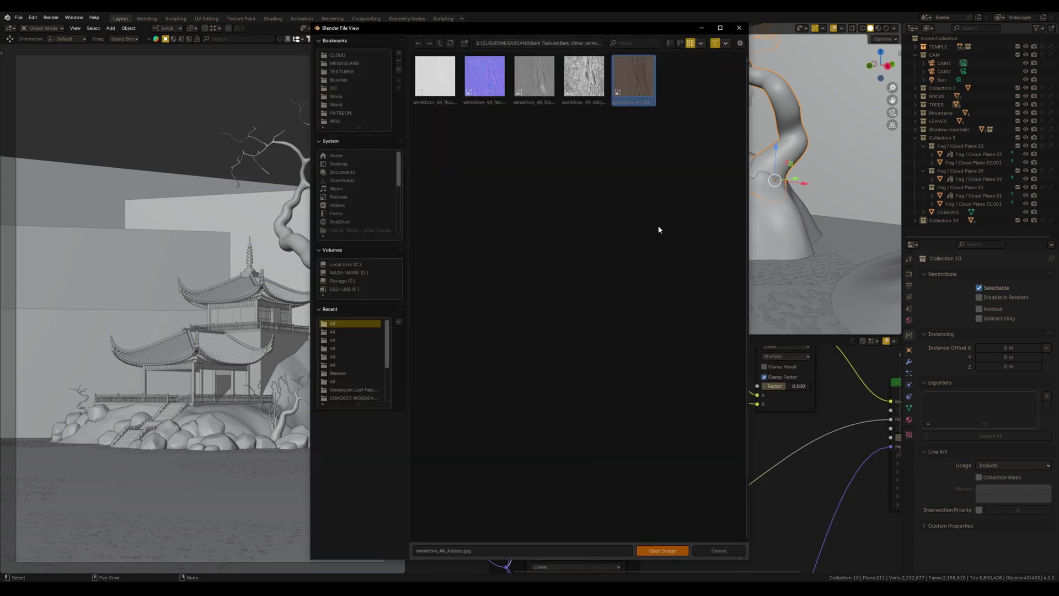
{"action": "left_click", "coordinate": [662, 551]}
{"action": "left_click", "coordinate": [616, 444]}
{"action": "key", "text": "Escape"}
{"action": "middle_click_drag", "start_coordinate": [623, 551], "coordinate": [606, 395]}
{"action": "left_click", "coordinate": [599, 403]}
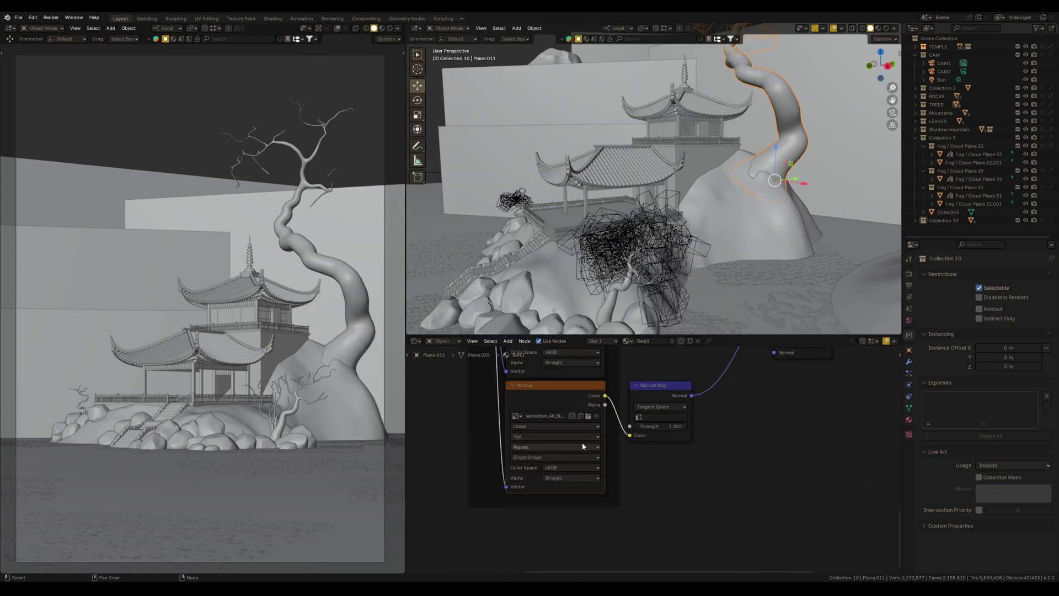
{"action": "scroll", "coordinate": [624, 465], "scroll_direction": "down", "scroll_amount": 5}
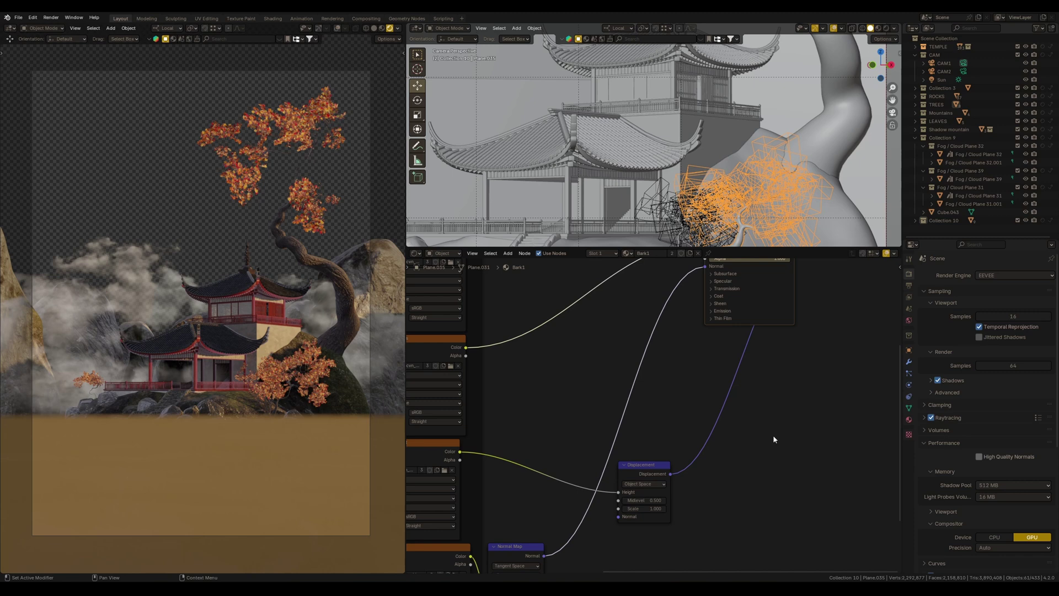
Select the temple roof Tesselation.005 to show its Material.008 nodes, enlarging the viewport.
{"action": "left_click_drag", "start_coordinate": [653, 248], "coordinate": [654, 339]}
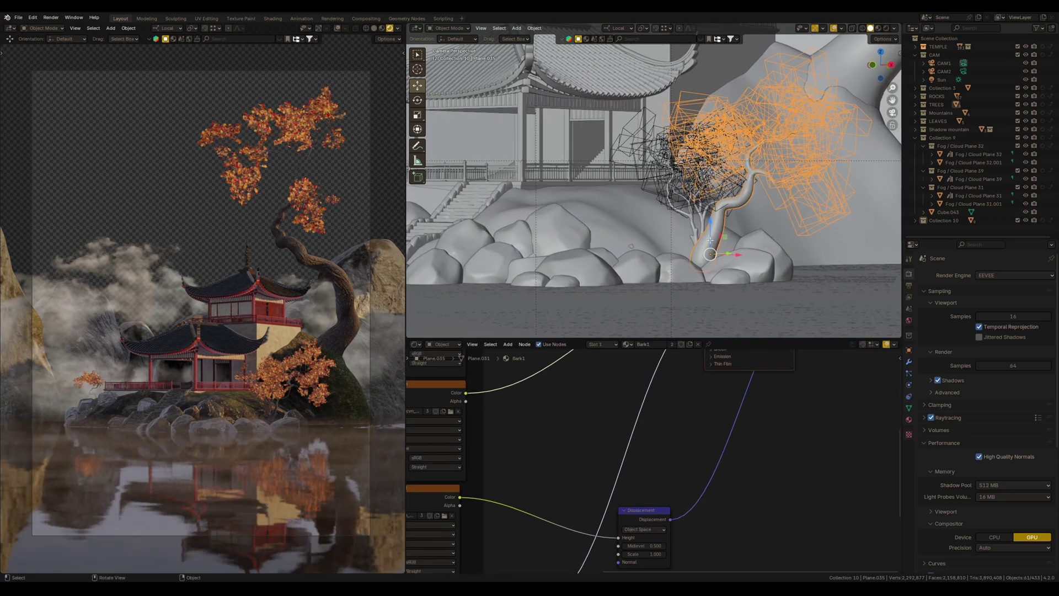
{"action": "left_click", "coordinate": [717, 220]}
{"action": "key", "text": "Tab"}
{"action": "middle_click_drag", "start_coordinate": [717, 461], "coordinate": [701, 460], "text": "ctrl"}
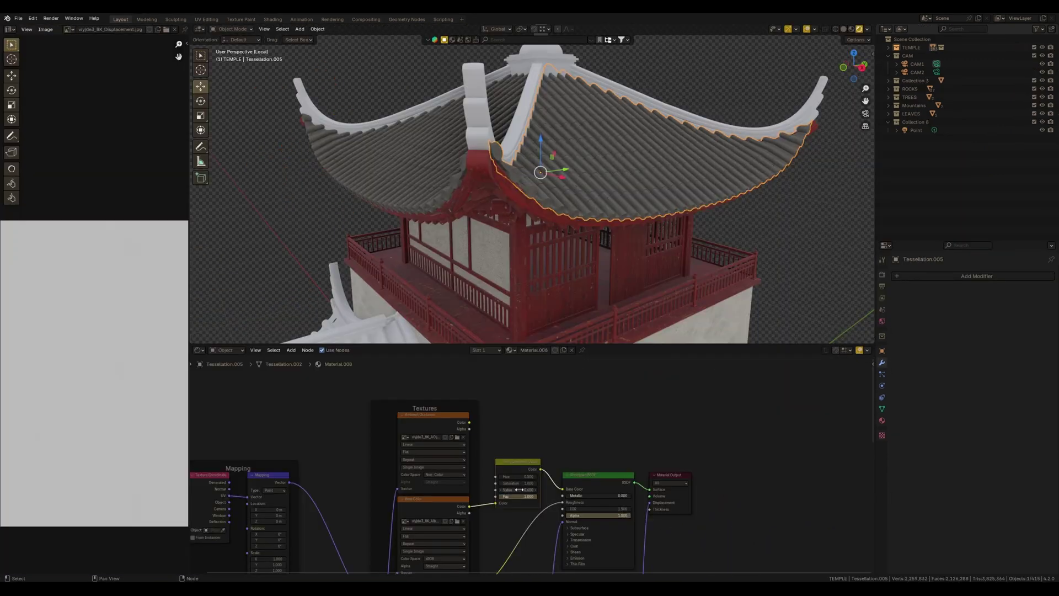
Set the roof HSV Value to 0.6 and insert a Color-blend Mix node with a darker blue-grey B.
{"action": "left_click_drag", "start_coordinate": [529, 485], "coordinate": [528, 483]}
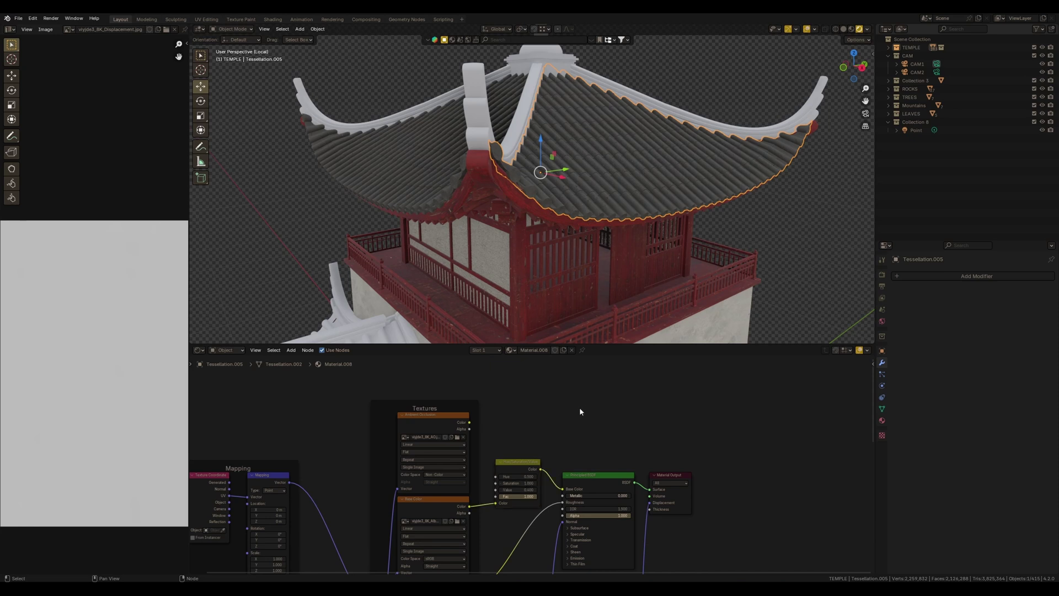
{"action": "key", "text": "shift+a"}
{"action": "type", "text": "mi"}
{"action": "key", "text": "Return"}
{"action": "left_click", "coordinate": [574, 433]}
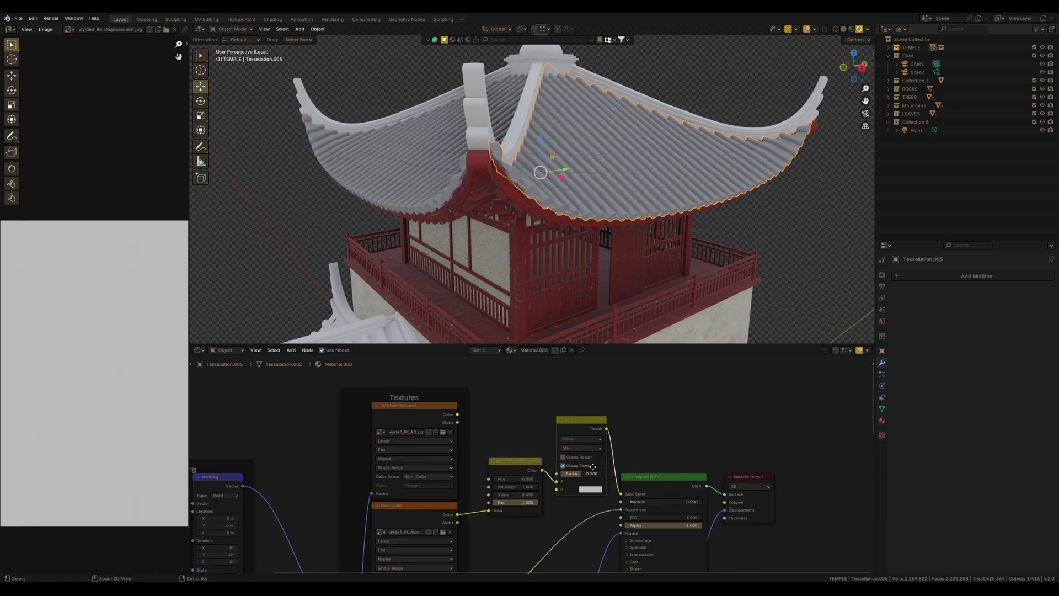
{"action": "scroll", "coordinate": [530, 465], "scroll_direction": "up", "scroll_amount": 2}
{"action": "left_click", "coordinate": [596, 443]}
{"action": "left_click", "coordinate": [644, 555]}
{"action": "left_click", "coordinate": [608, 496]}
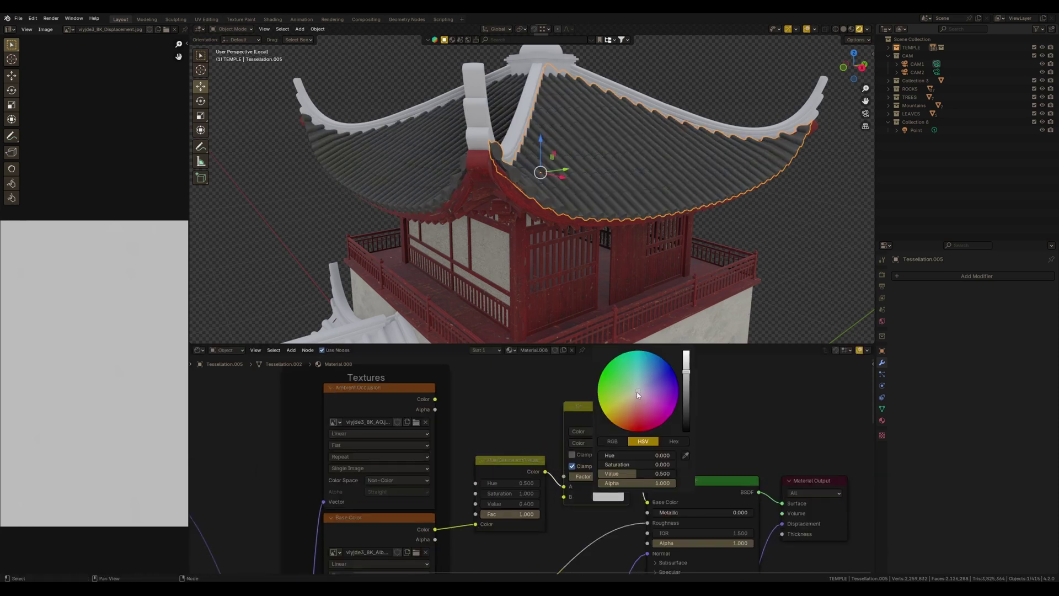
{"action": "scroll", "coordinate": [671, 390], "scroll_direction": "down", "scroll_amount": 4}
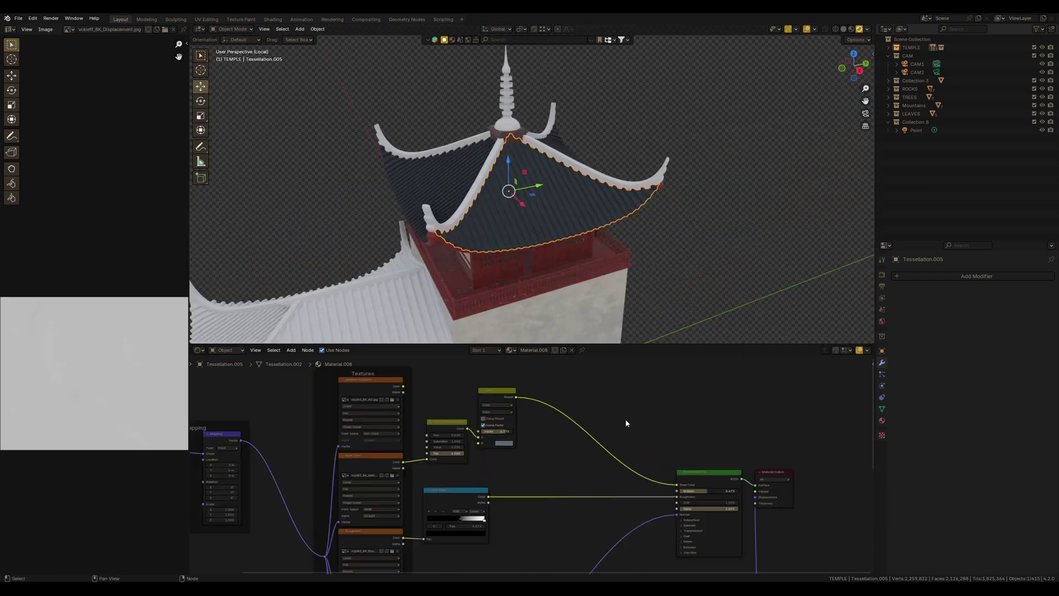
Add an Ambient Occlusion node to the roof material.
{"action": "key", "text": "shift+a"}
{"action": "type", "text": "ao"}
{"action": "key", "text": "Down"}
{"action": "key", "text": "Return"}
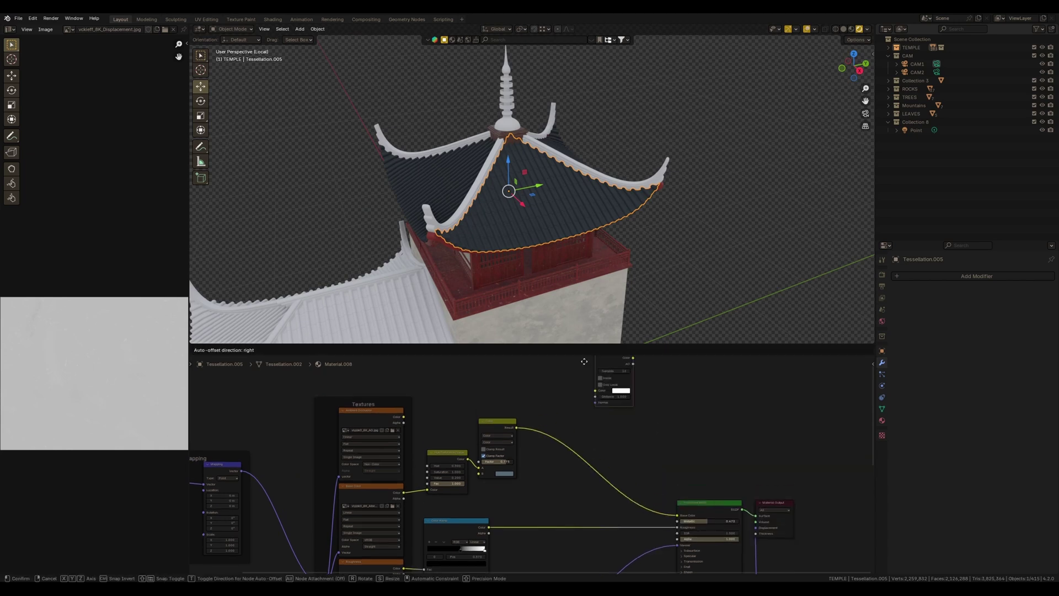
Place the Ambient Occlusion node and feed its Color into a new Color Ramp.
{"action": "left_click", "coordinate": [529, 380]}
{"action": "key", "text": "shift+a"}
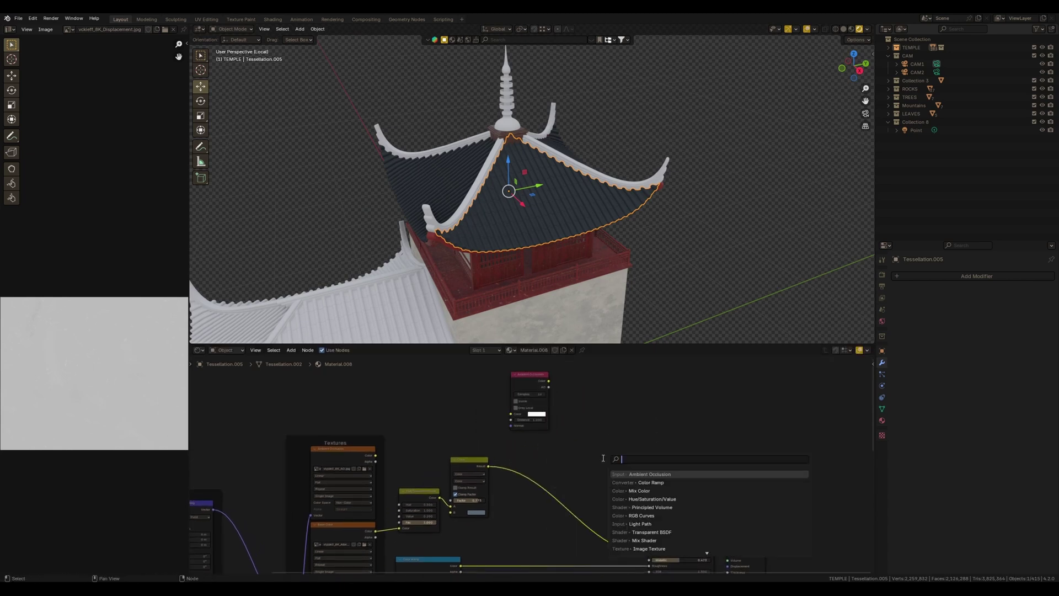
{"action": "key", "text": "Down"}
{"action": "key", "text": "Return"}
{"action": "left_click", "coordinate": [574, 411]}
{"action": "left_click_drag", "start_coordinate": [549, 381], "coordinate": [569, 458]}
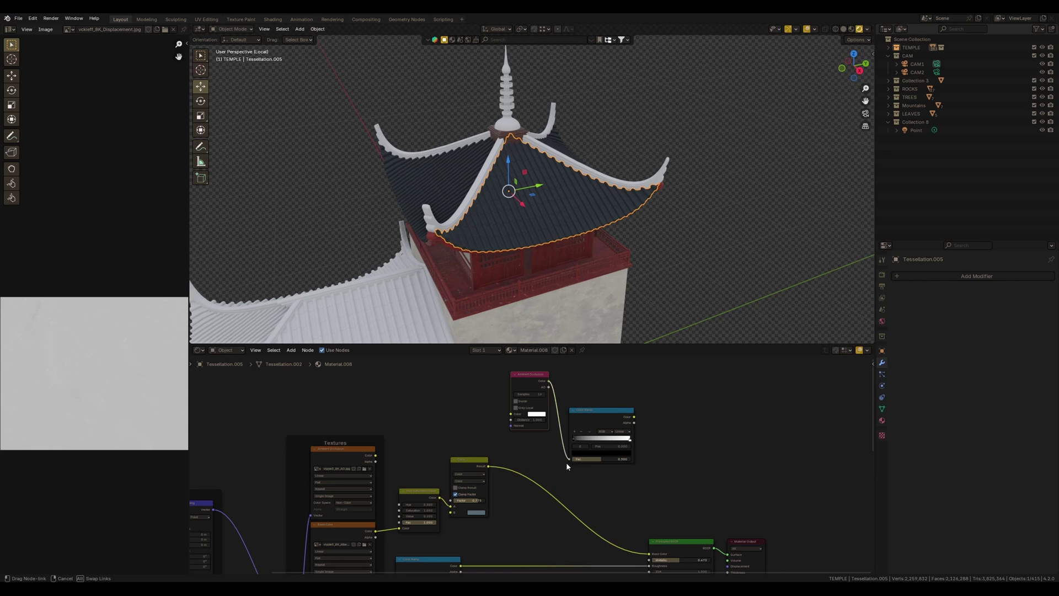
Insert a Mix Color into Base Color, driven by the ramp, with the black stop at 0.786.
{"action": "key", "text": "shift+a"}
{"action": "mouse_move", "coordinate": [585, 508]}
{"action": "left_click", "coordinate": [639, 546]}
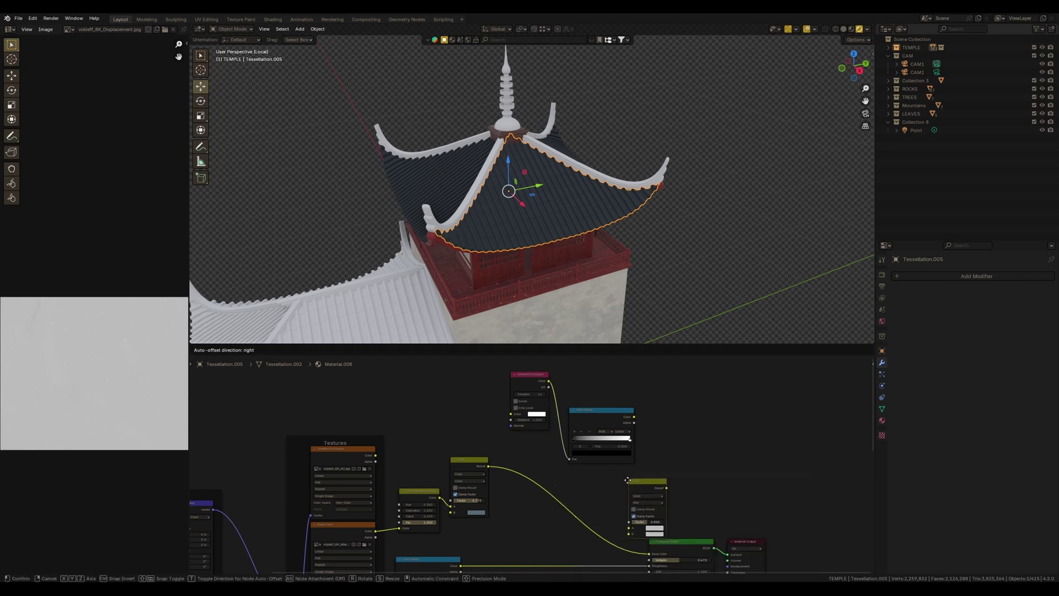
{"action": "left_click", "coordinate": [586, 488]}
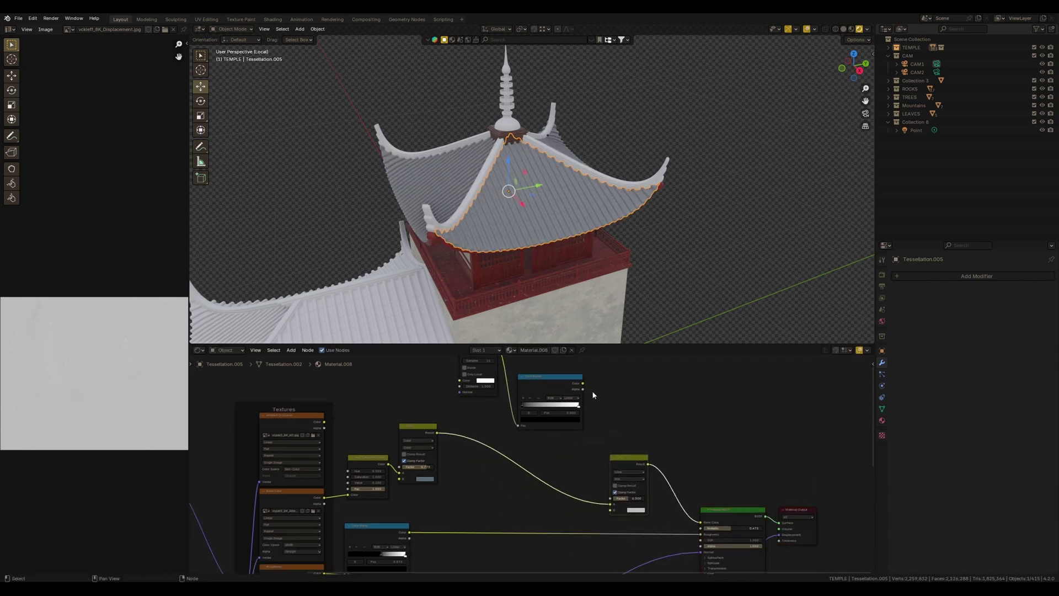
{"action": "left_click_drag", "start_coordinate": [604, 493], "coordinate": [610, 498]}
{"action": "scroll", "coordinate": [573, 247], "scroll_direction": "up", "scroll_amount": 5}
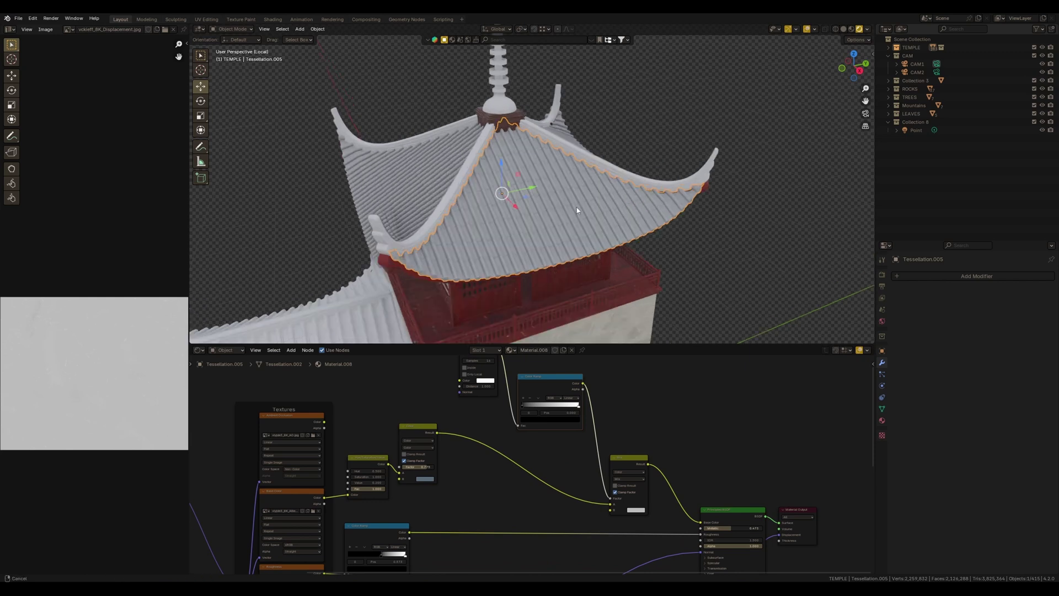
{"action": "left_click_drag", "start_coordinate": [524, 409], "coordinate": [540, 412]}
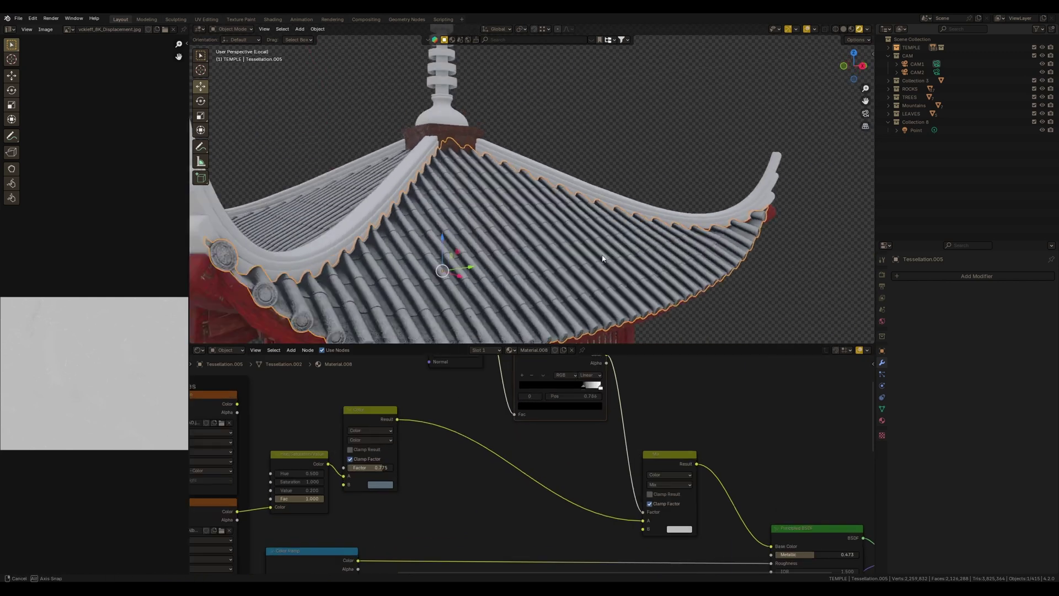
{"action": "mouse_move", "coordinate": [571, 386]}
{"action": "left_mouse_down"}
{"action": "mouse_move", "coordinate": [583, 388]}
{"action": "mouse_move", "coordinate": [543, 391]}
{"action": "mouse_move", "coordinate": [596, 395]}
{"action": "mouse_move", "coordinate": [541, 393]}
{"action": "left_mouse_up"}
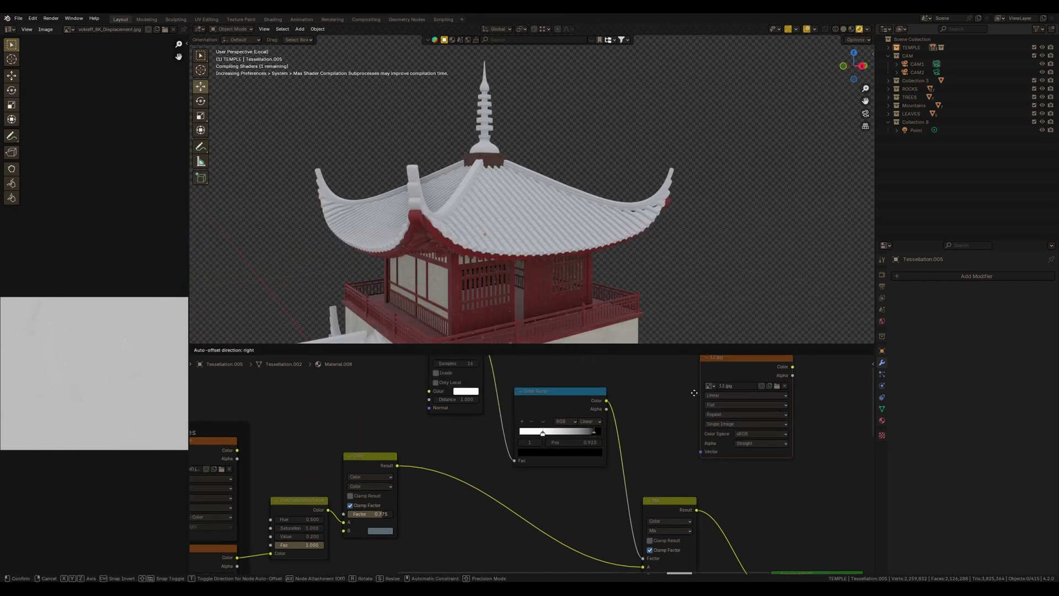
Add the 12.jpg image node, wire its colour into the Mix node, and tidy the layout.
{"action": "scroll", "coordinate": [684, 393], "scroll_direction": "down", "scroll_amount": 2}
{"action": "left_click", "coordinate": [670, 393]}
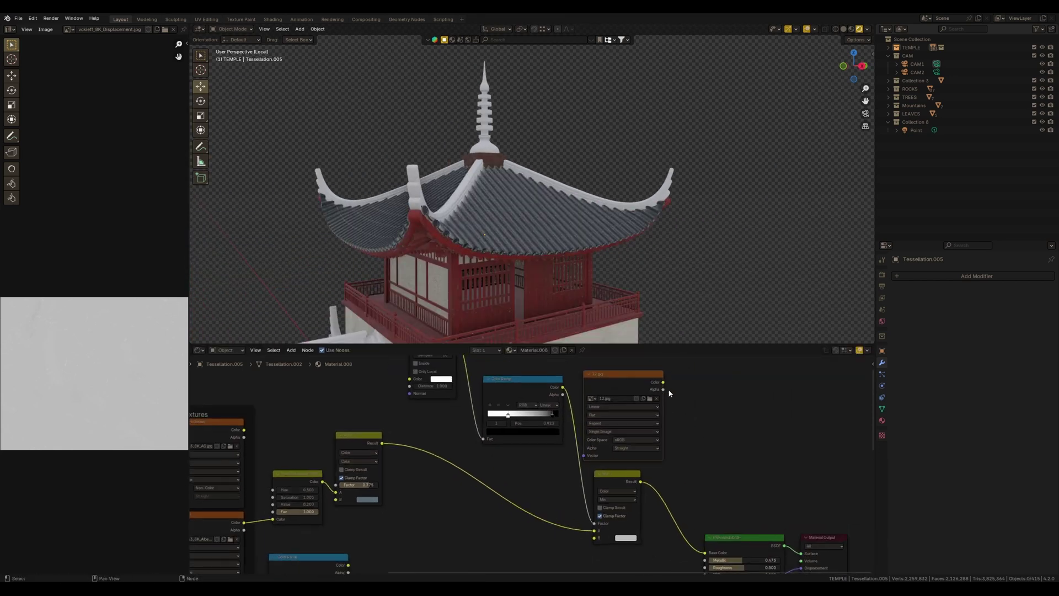
{"action": "left_click_drag", "start_coordinate": [573, 534], "coordinate": [574, 532]}
{"action": "left_click_drag", "start_coordinate": [616, 473], "coordinate": [673, 478]}
{"action": "scroll", "coordinate": [613, 330], "scroll_direction": "up", "scroll_amount": 5}
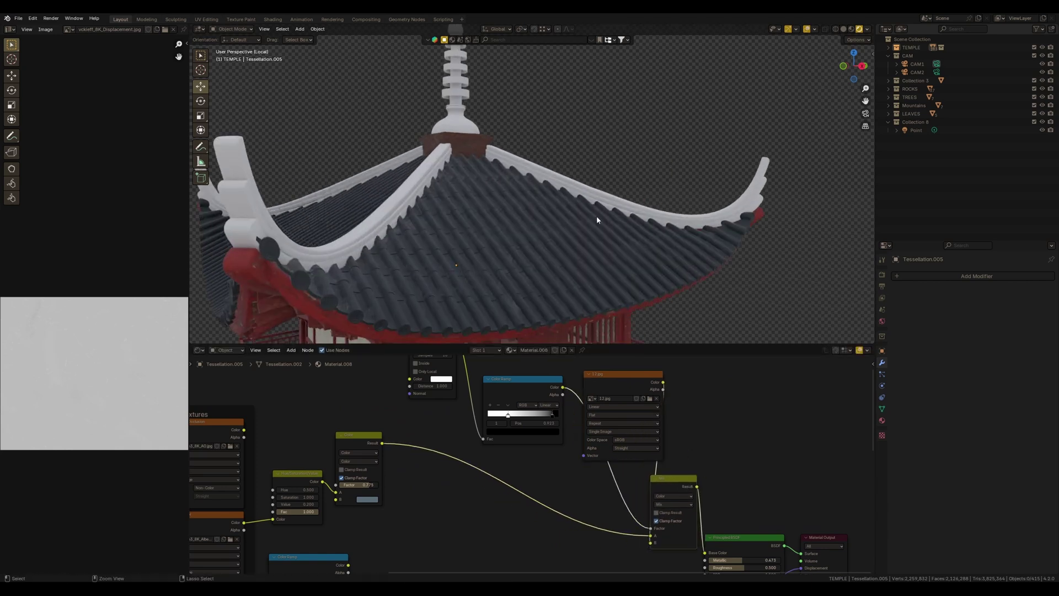
{"action": "middle_click_drag", "start_coordinate": [655, 406], "coordinate": [634, 453]}
{"action": "left_click_drag", "start_coordinate": [596, 437], "coordinate": [632, 435]}
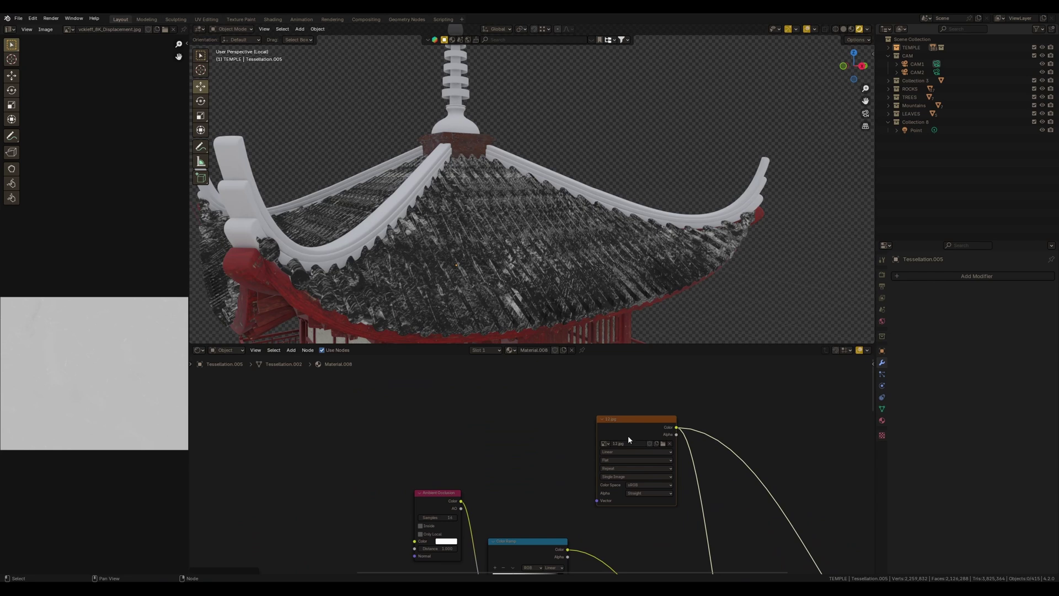
Add texture coordinates and mapping to 12.jpg and shrink its scale to 0.620.
{"action": "key", "text": "ctrl+t"}
{"action": "scroll", "coordinate": [565, 514], "scroll_direction": "up", "scroll_amount": 2}
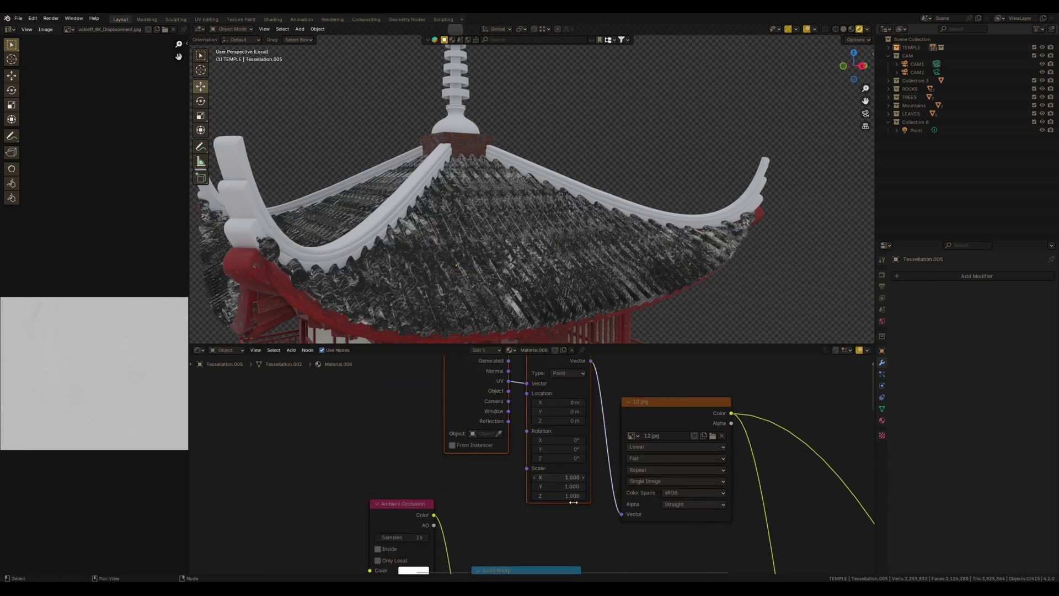
{"action": "left_click_drag", "start_coordinate": [574, 502], "coordinate": [555, 500]}
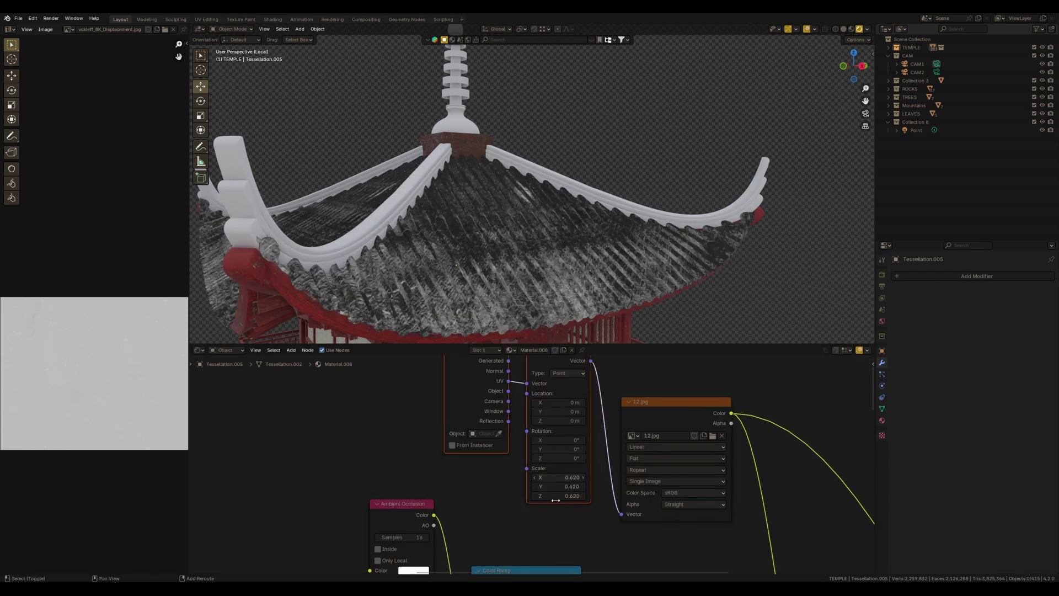
{"action": "scroll", "coordinate": [568, 474], "scroll_direction": "down", "scroll_amount": 5}
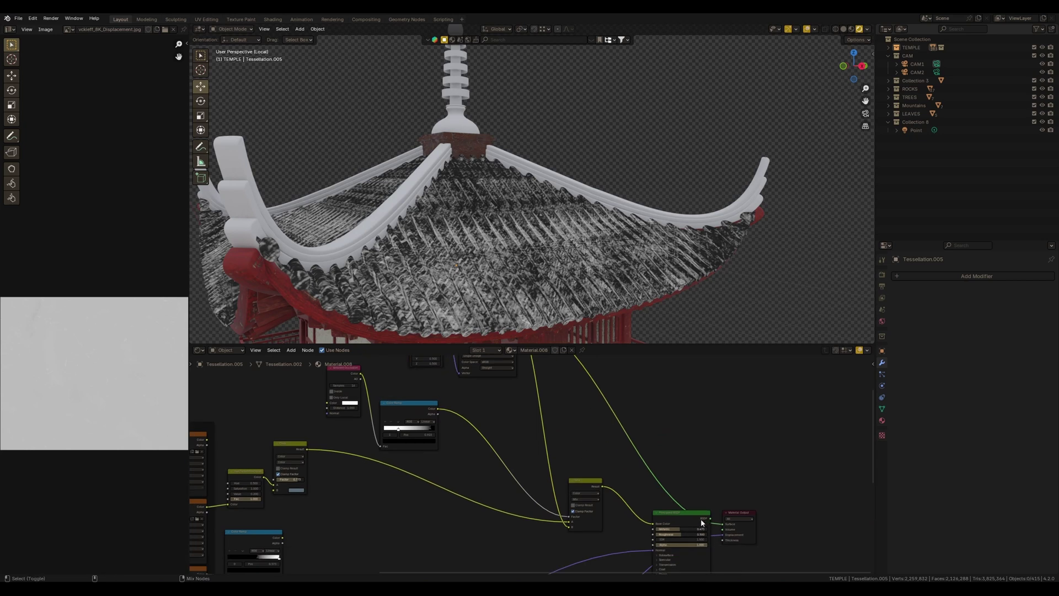
{"action": "left_click", "coordinate": [702, 523], "text": "ctrl+shift"}
Map 12.jpg with Object coordinates at scale 0.600 and darken the ramp colour to value 0.362.
{"action": "scroll", "coordinate": [633, 229], "scroll_direction": "up", "scroll_amount": 3}
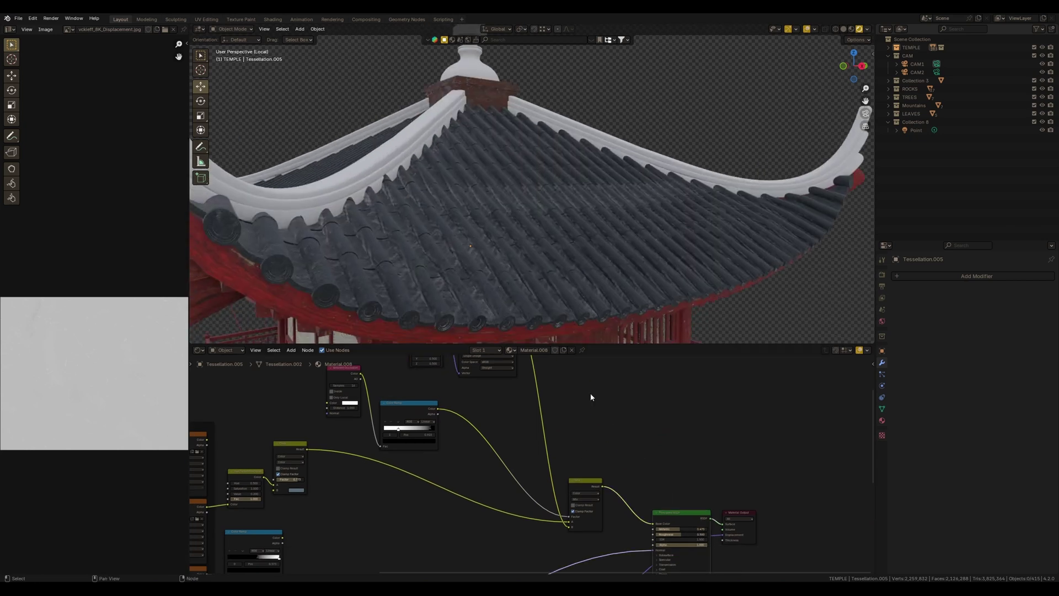
{"action": "scroll", "coordinate": [487, 436], "scroll_direction": "up", "scroll_amount": 2}
{"action": "key", "text": "Return"}
{"action": "middle_click_drag", "start_coordinate": [485, 428], "coordinate": [531, 490]}
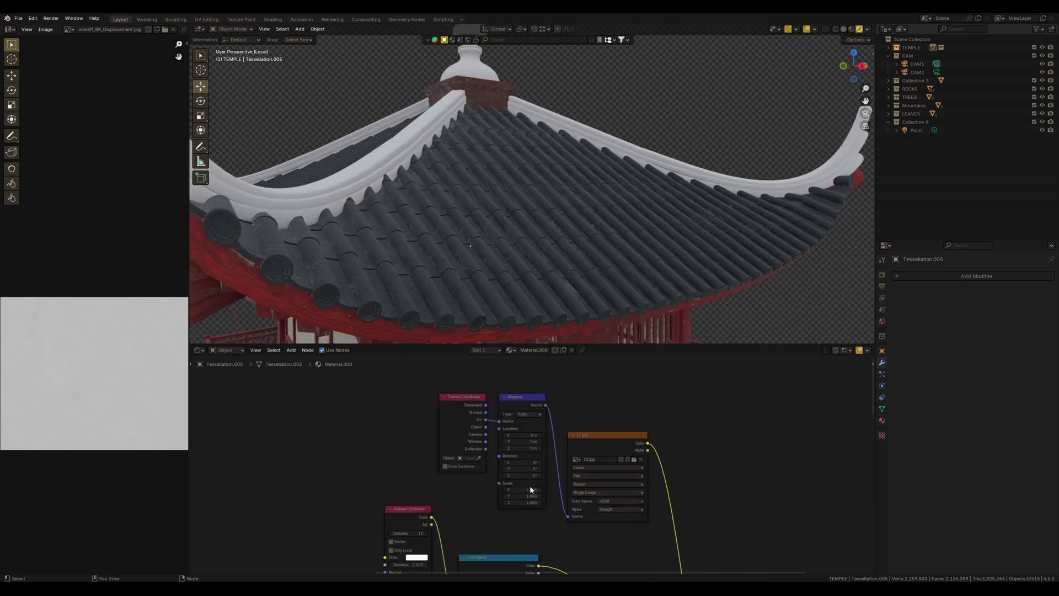
{"action": "left_click_drag", "start_coordinate": [486, 426], "coordinate": [499, 420]}
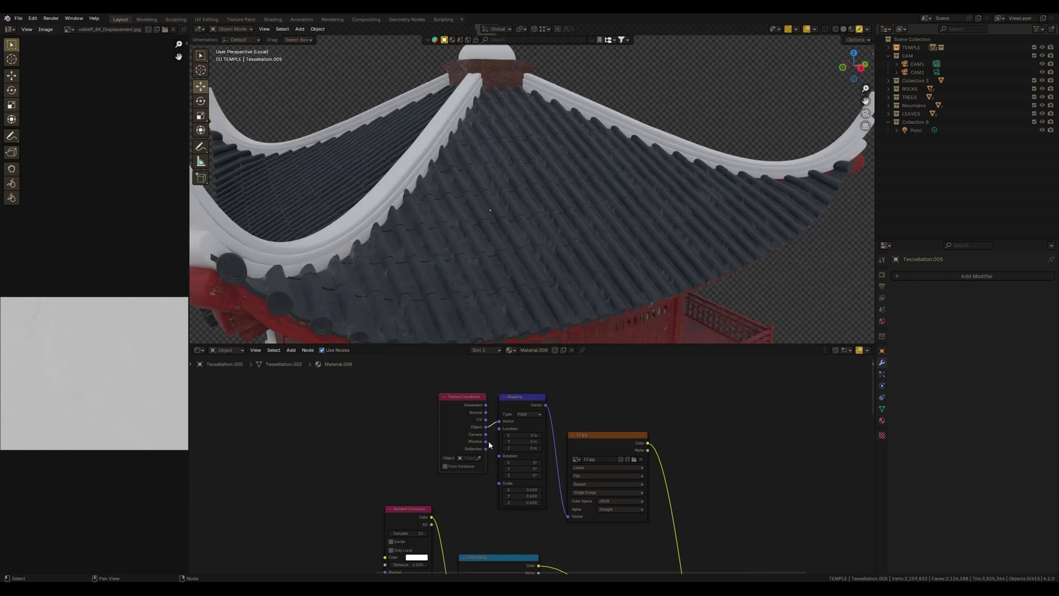
{"action": "mouse_move", "coordinate": [521, 489]}
{"action": "left_mouse_down"}
{"action": "mouse_move", "coordinate": [510, 501]}
{"action": "mouse_move", "coordinate": [514, 478]}
{"action": "left_mouse_up"}
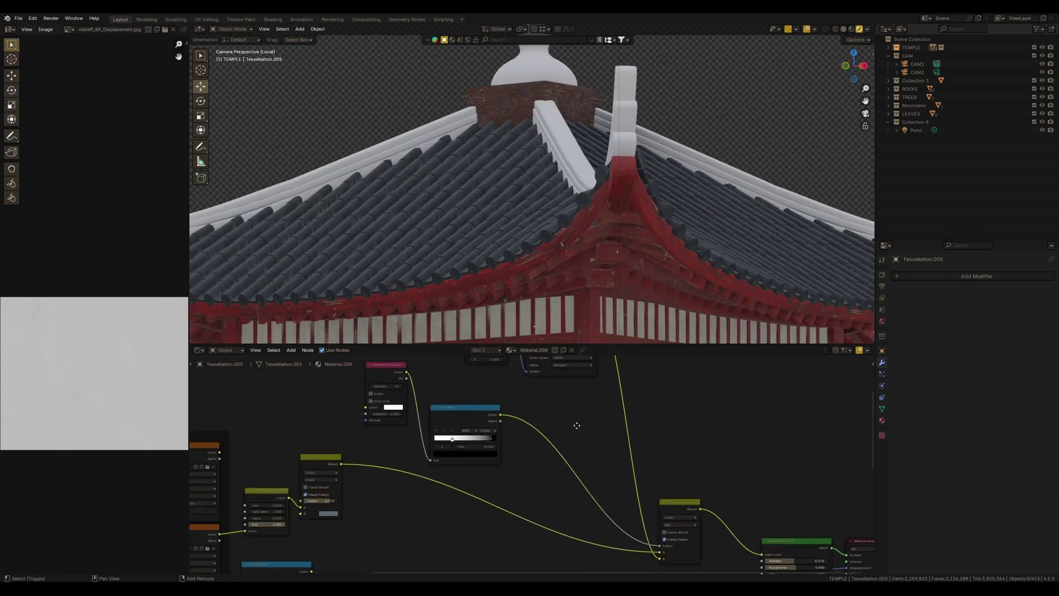
{"action": "middle_click_drag", "start_coordinate": [389, 420], "coordinate": [409, 435]}
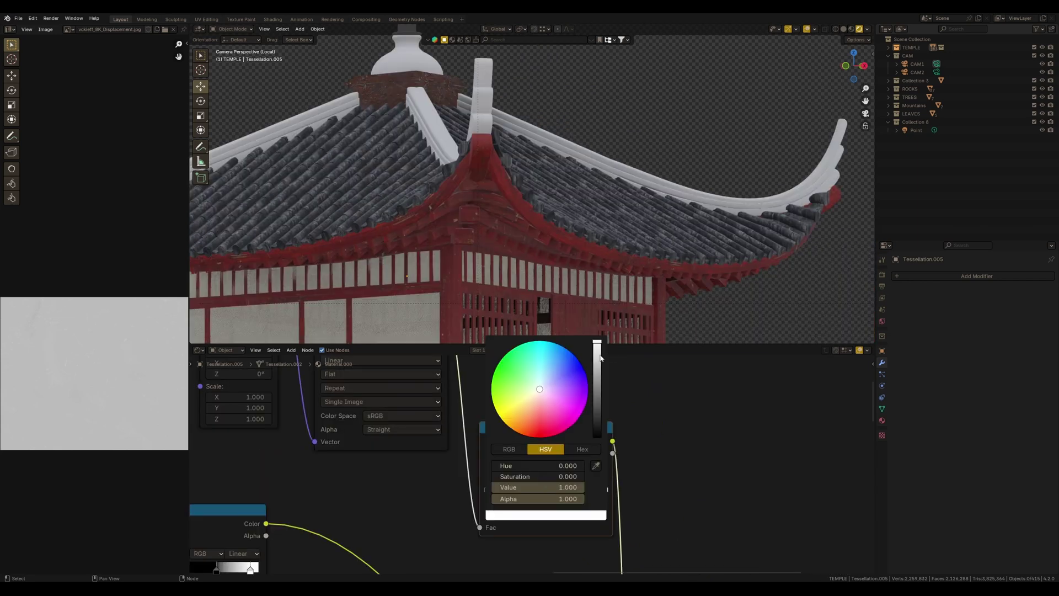
{"action": "left_click_drag", "start_coordinate": [597, 347], "coordinate": [601, 378]}
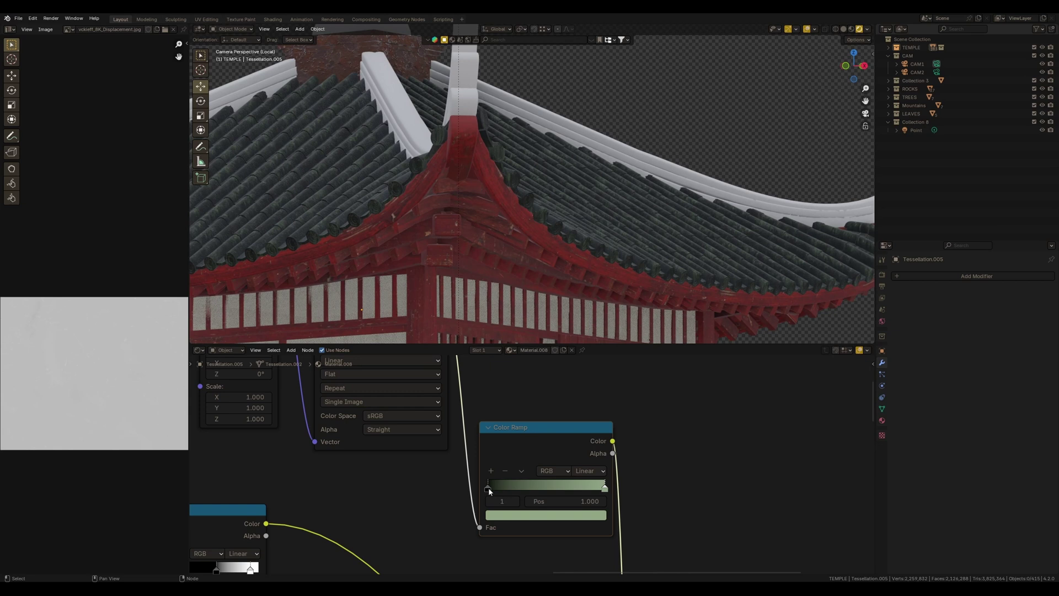
Darken the spire material's Color Ramp stop colour to value 0.016.
{"action": "left_click", "coordinate": [511, 489]}
{"action": "middle_click_drag", "start_coordinate": [549, 505], "coordinate": [578, 499]}
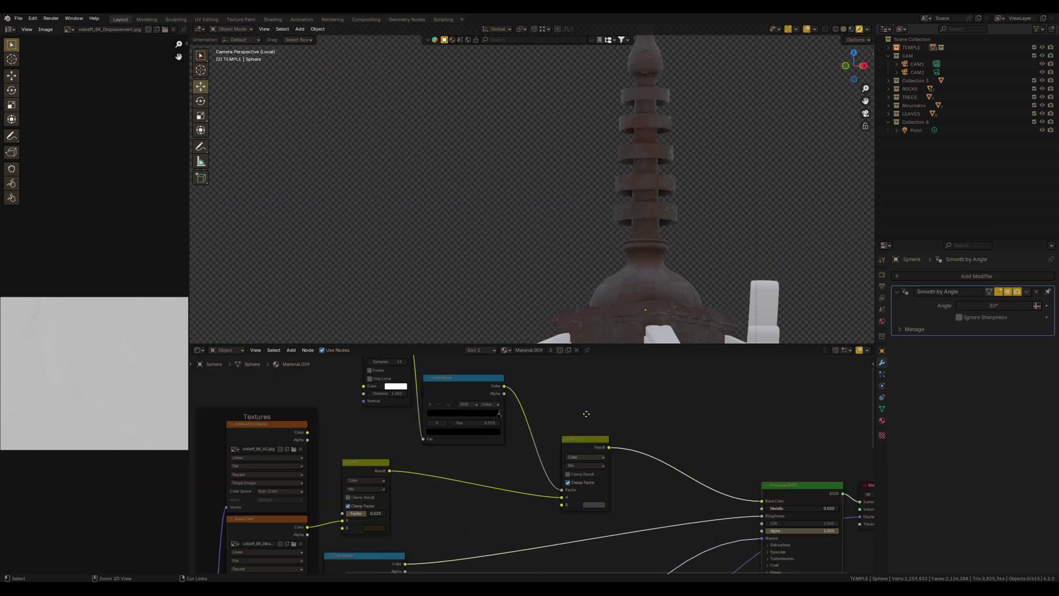
{"action": "left_click", "coordinate": [600, 509]}
{"action": "left_click_drag", "start_coordinate": [664, 394], "coordinate": [665, 449]}
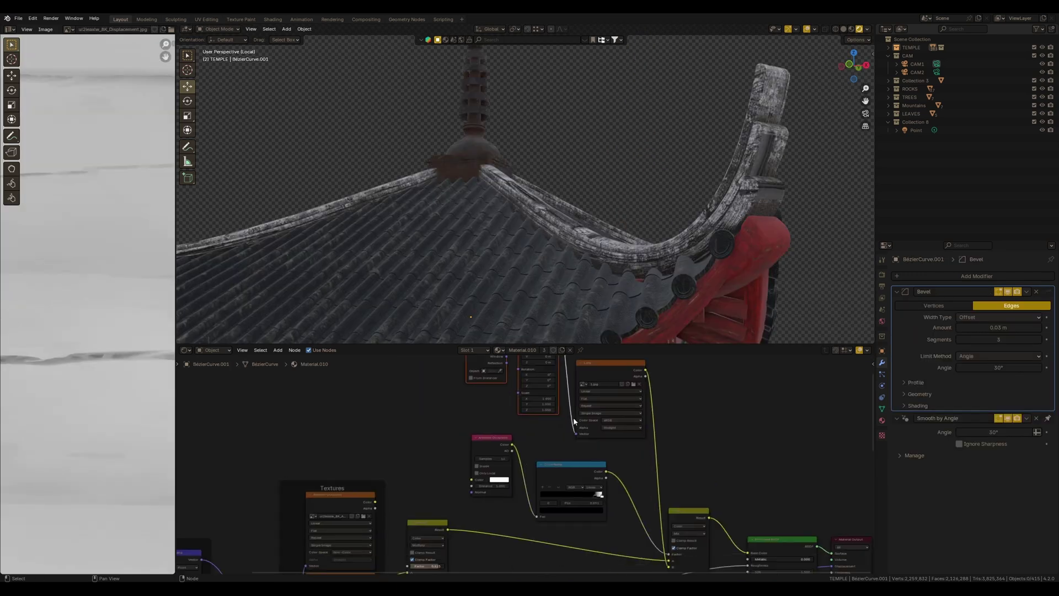
Darken the curved roof ridge material's Color Ramp colours to around value 0.171.
{"action": "scroll", "coordinate": [574, 417], "scroll_direction": "up", "scroll_amount": 2}
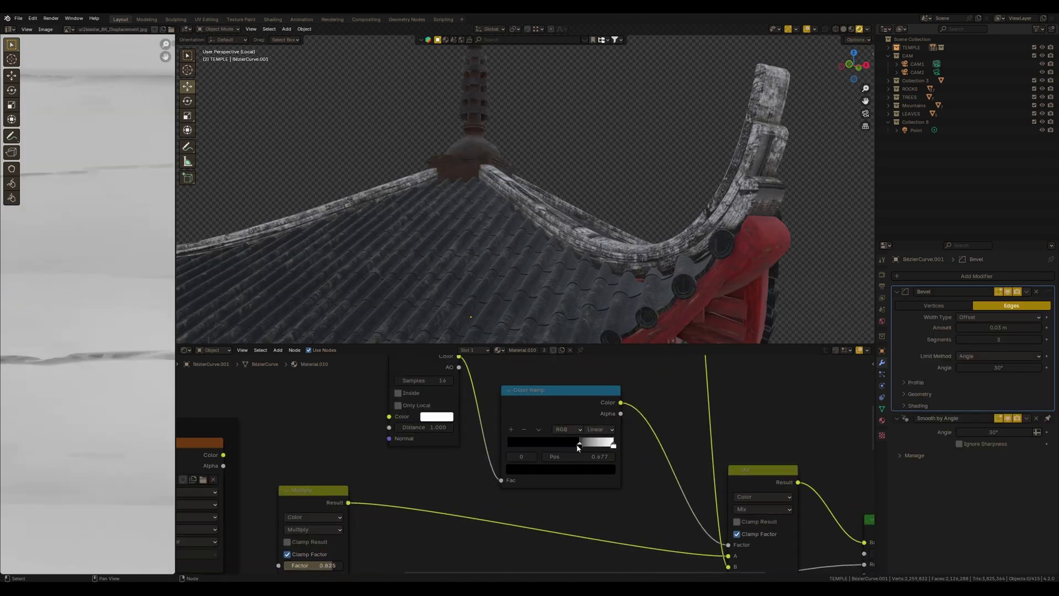
{"action": "middle_click_drag", "start_coordinate": [618, 326], "coordinate": [627, 418]}
{"action": "scroll", "coordinate": [627, 418], "scroll_direction": "up", "scroll_amount": 2}
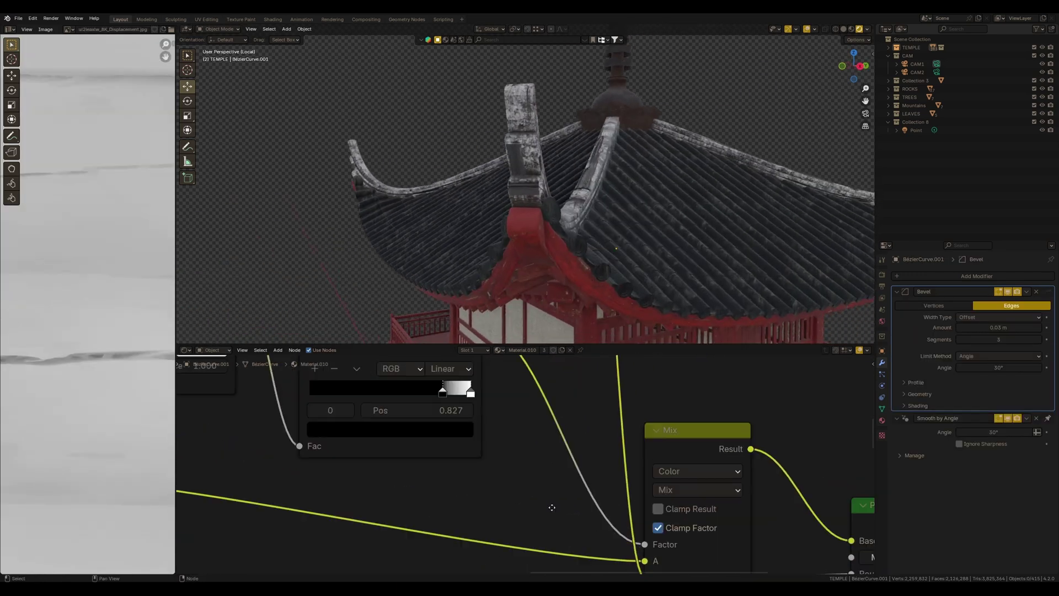
{"action": "middle_click_drag", "start_coordinate": [676, 348], "coordinate": [657, 430]}
{"action": "key", "text": "shift+a"}
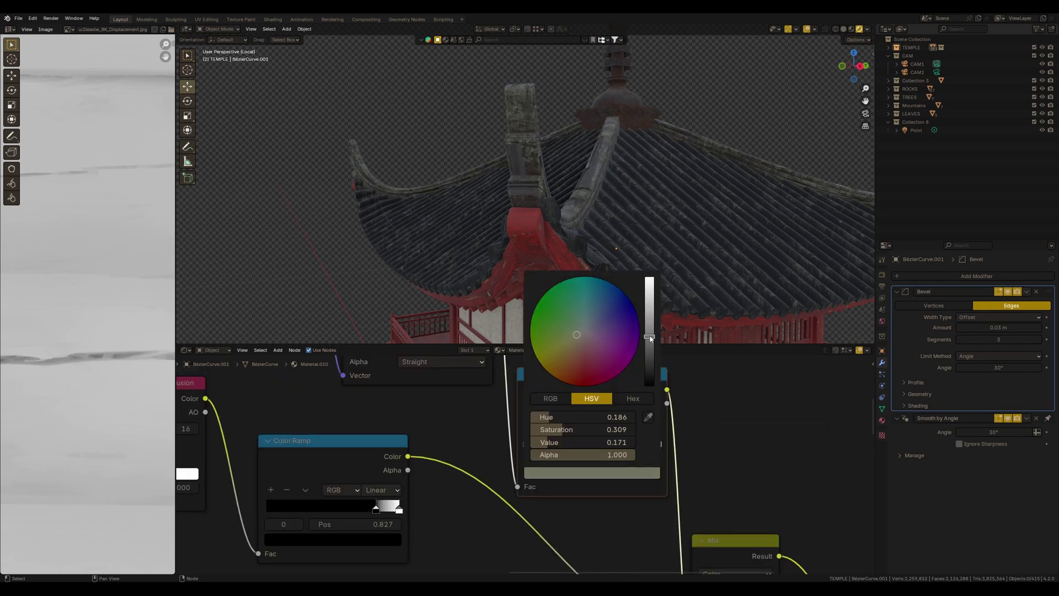
{"action": "mouse_move", "coordinate": [678, 287]}
{"action": "middle_mouse_down"}
{"action": "mouse_move", "coordinate": [715, 248]}
{"action": "mouse_move", "coordinate": [709, 307]}
{"action": "mouse_move", "coordinate": [689, 337]}
{"action": "mouse_move", "coordinate": [693, 273]}
{"action": "middle_mouse_up"}
{"action": "left_click", "coordinate": [648, 477]}
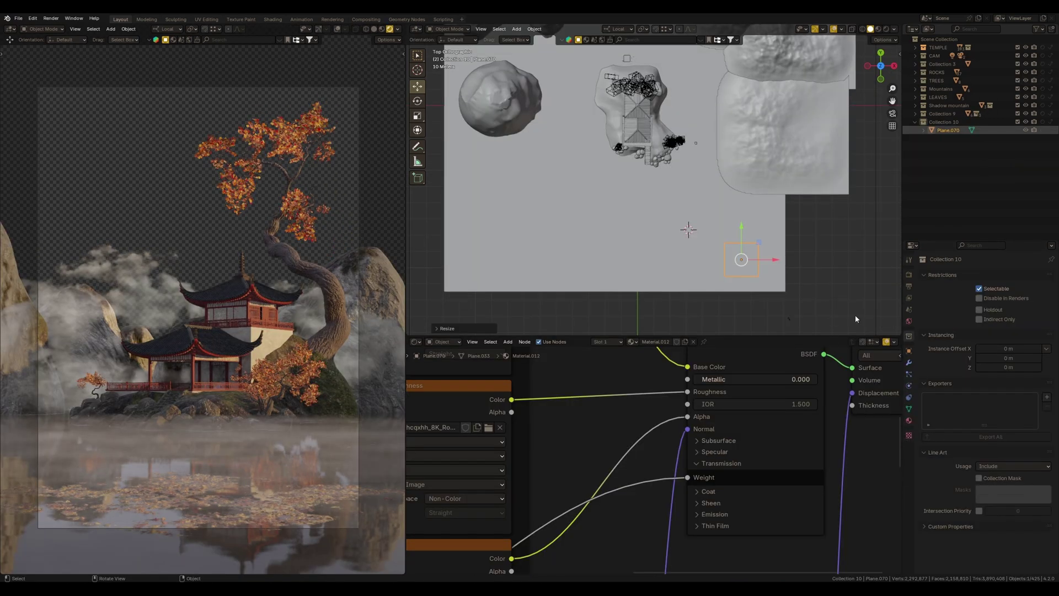
Nudge the Collection 10 plane and add a duplicate, a rotated copy, and a linked copy.
{"action": "key", "text": "g"}
{"action": "left_click", "coordinate": [847, 326]}
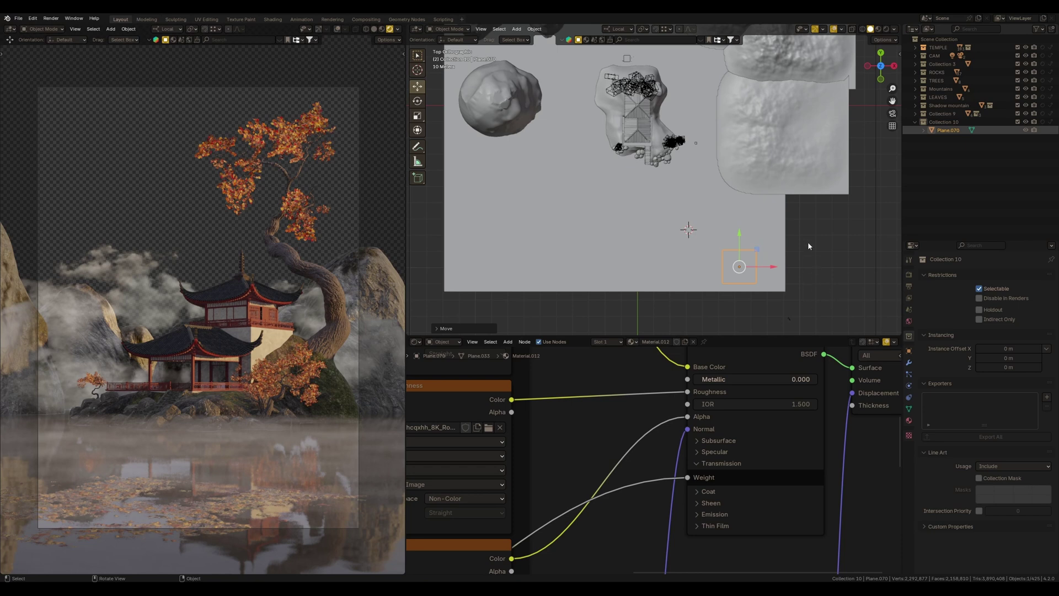
{"action": "key", "text": "shift+d"}
{"action": "left_click", "coordinate": [806, 197]}
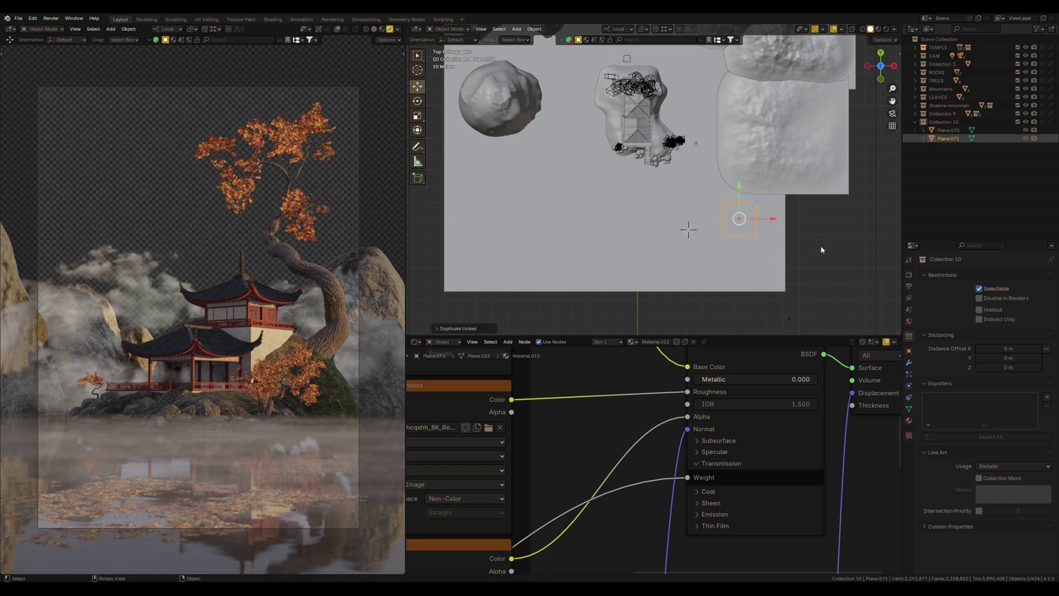
{"action": "key", "text": "shift+d"}
{"action": "key", "text": "r"}
{"action": "key", "text": "alt+z"}
{"action": "key", "text": "shift+d"}
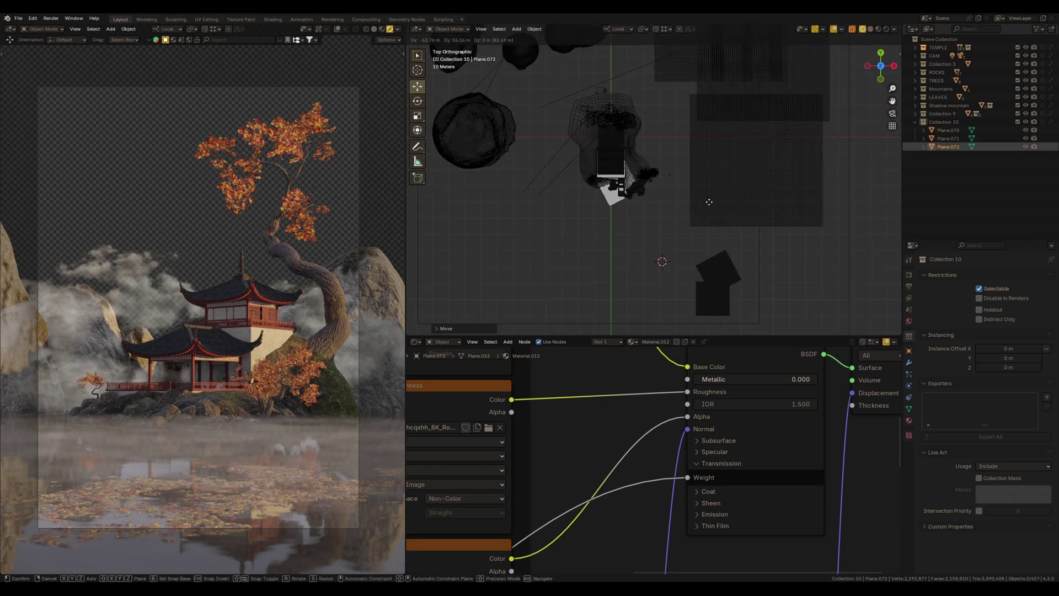
{"action": "left_click", "coordinate": [703, 230]}
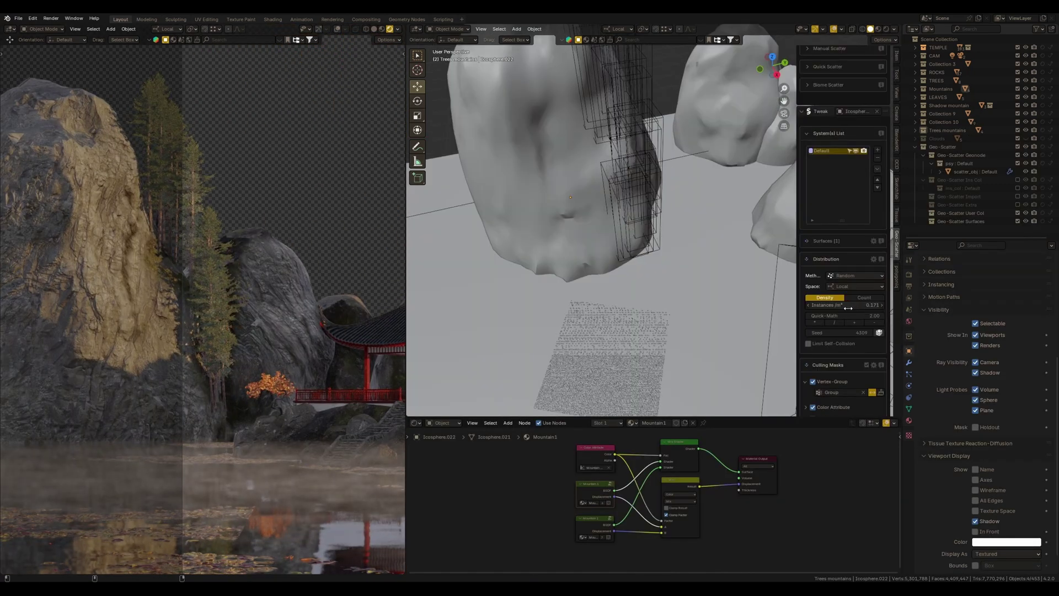
Thin the scattered mountain trees to 0.102 instances/m² and change their yaw rotation.
{"action": "left_click_drag", "start_coordinate": [847, 308], "coordinate": [839, 309]}
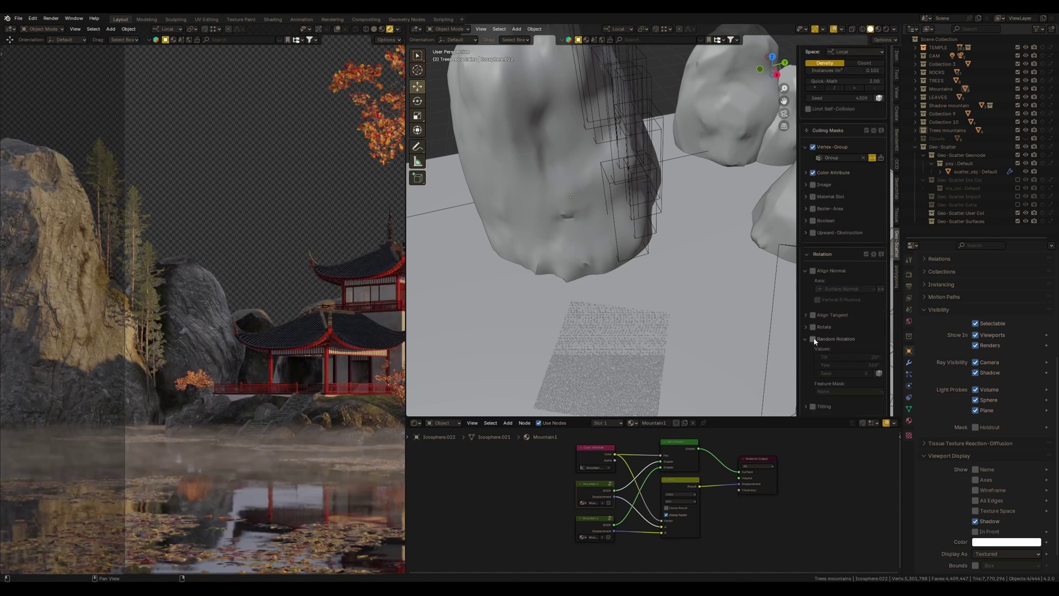
{"action": "left_click_drag", "start_coordinate": [843, 365], "coordinate": [859, 368]}
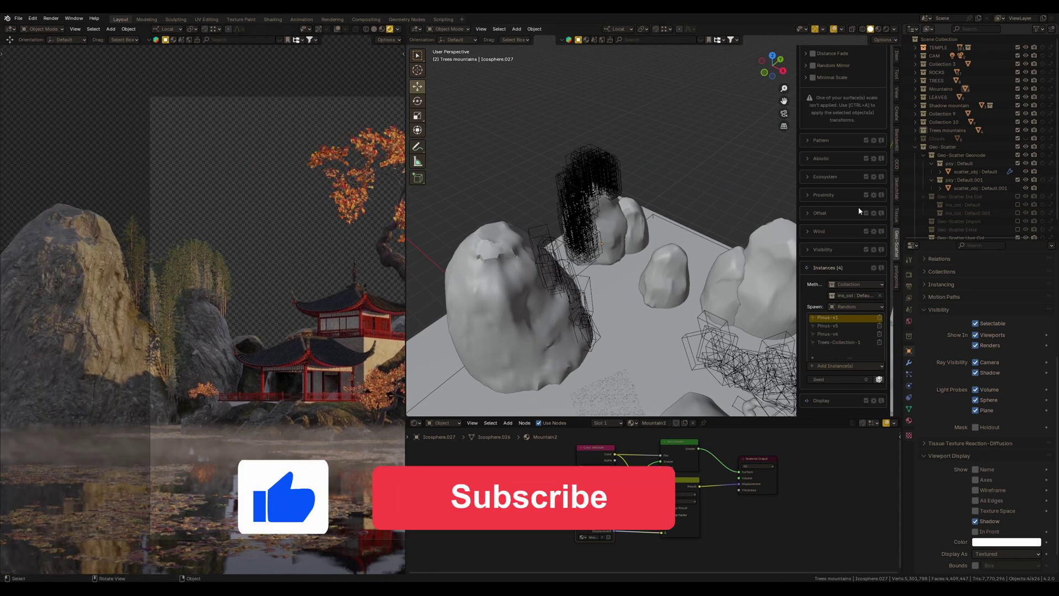
{"action": "scroll", "coordinate": [844, 208], "scroll_direction": "up", "scroll_amount": 10}
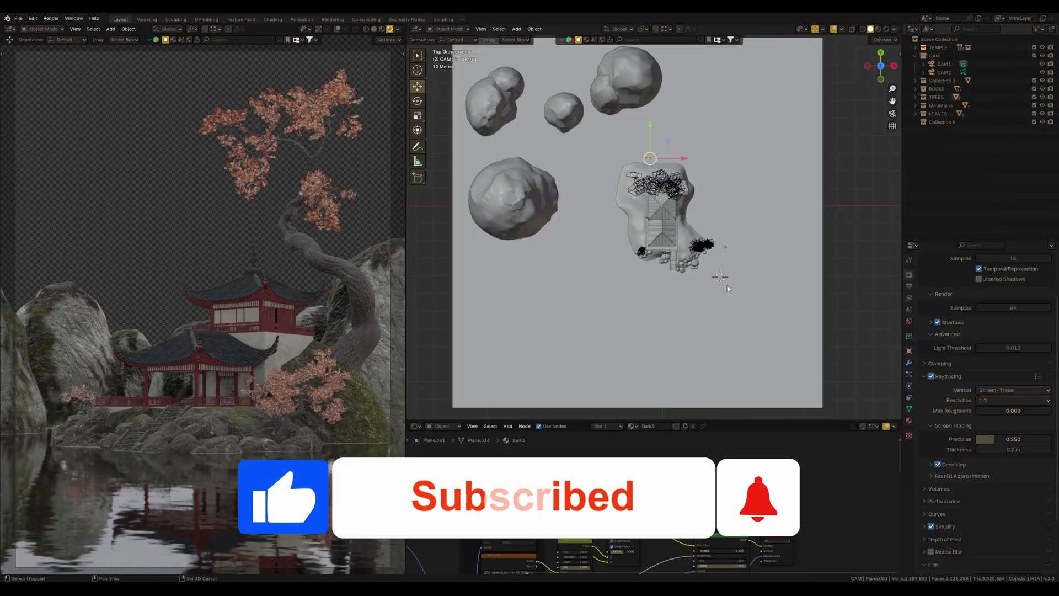
Add a Sun light and reposition it while viewing from the front.
{"action": "key", "text": "shift+a"}
{"action": "mouse_move", "coordinate": [698, 402]}
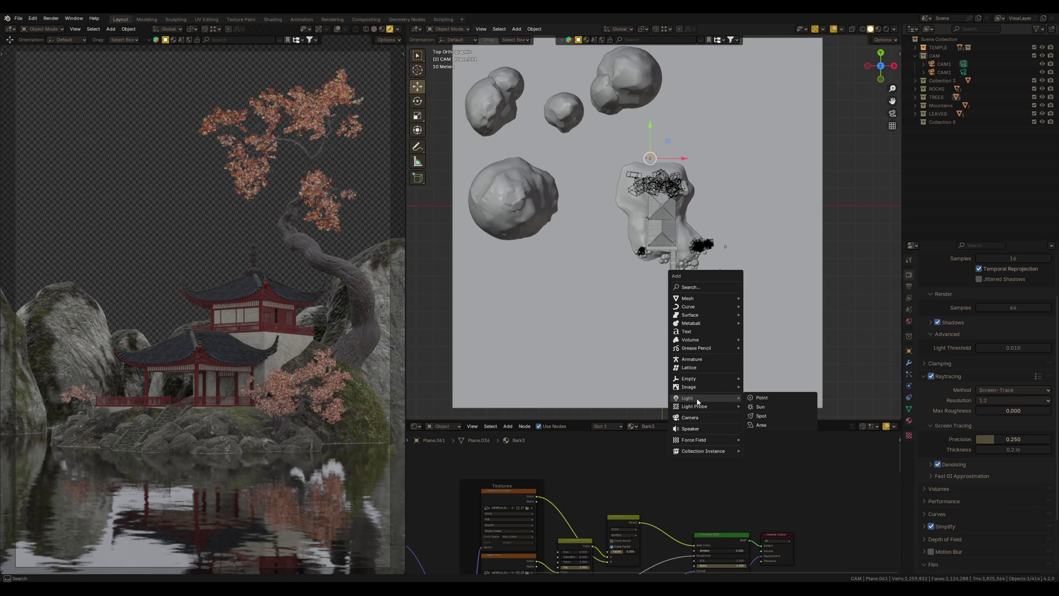
{"action": "left_click", "coordinate": [758, 406]}
{"action": "key", "text": "KP_1"}
{"action": "key", "text": "g"}
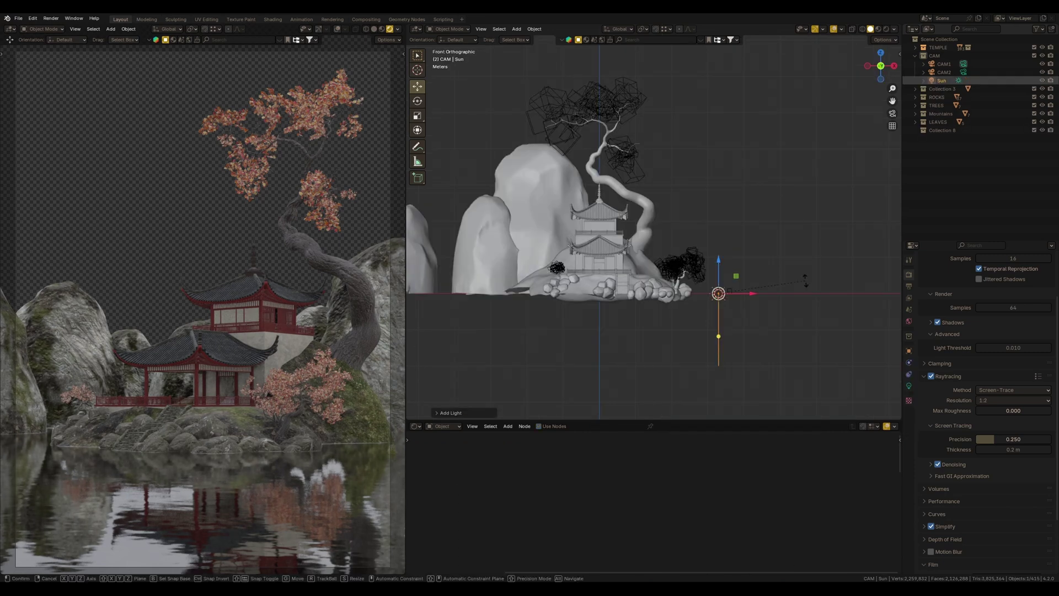
Rotate the Sun around its local Y axis to angle it across the temple island.
{"action": "left_click", "coordinate": [748, 409]}
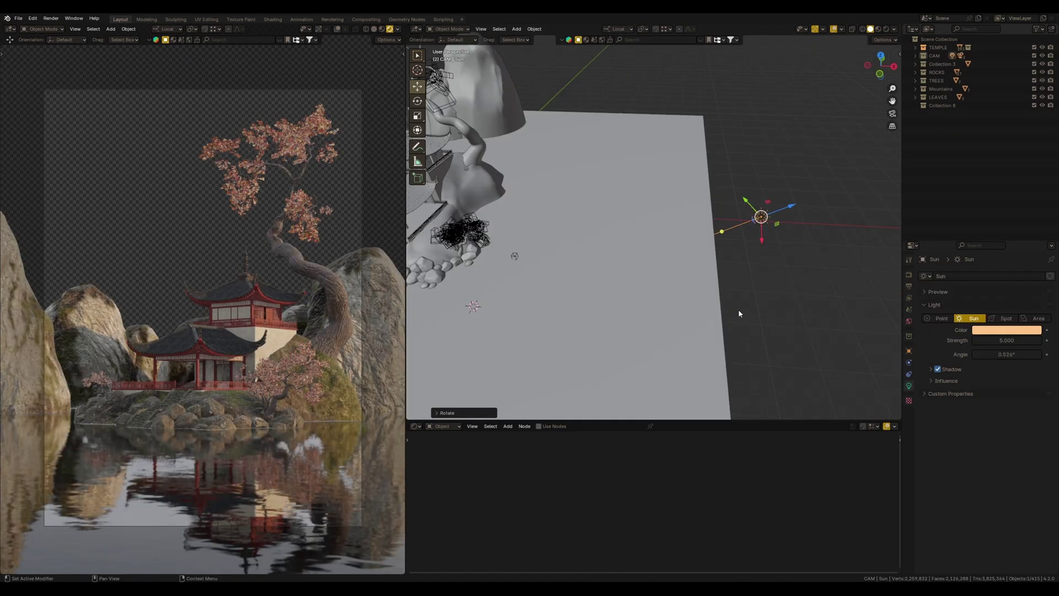
{"action": "middle_click_drag", "start_coordinate": [788, 273], "coordinate": [802, 251]}
{"action": "key", "text": "r"}
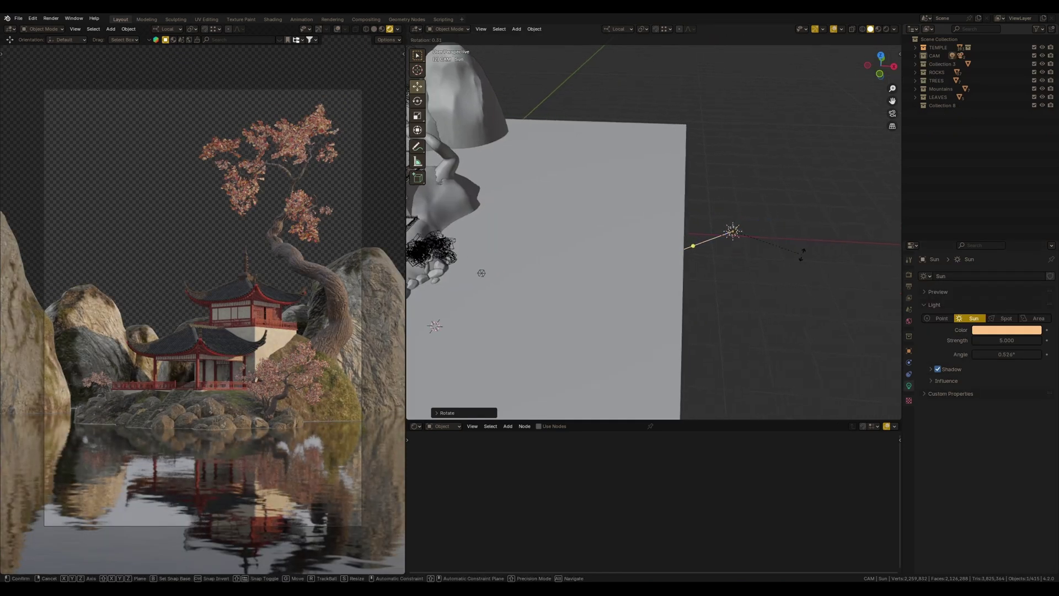
{"action": "key", "text": "y"}
{"action": "key", "text": "y"}
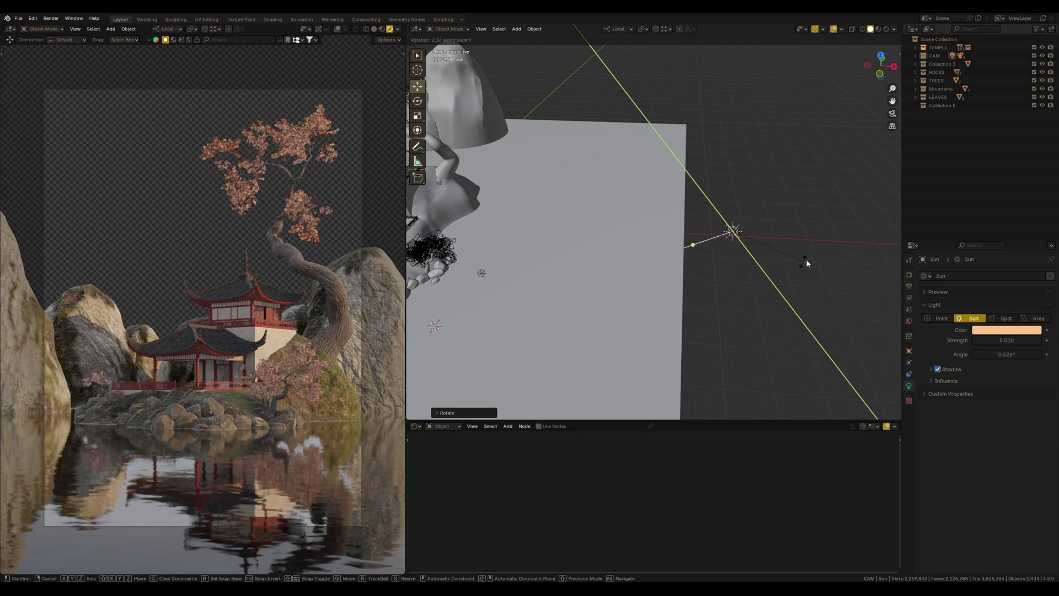
{"action": "left_click", "coordinate": [805, 262]}
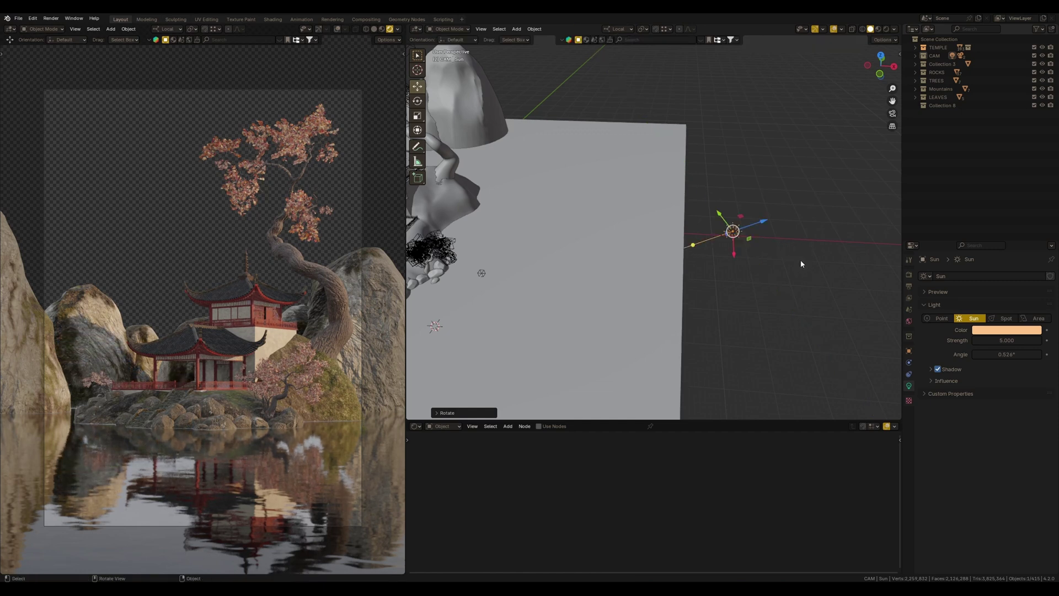
{"action": "key", "text": "KP_7"}
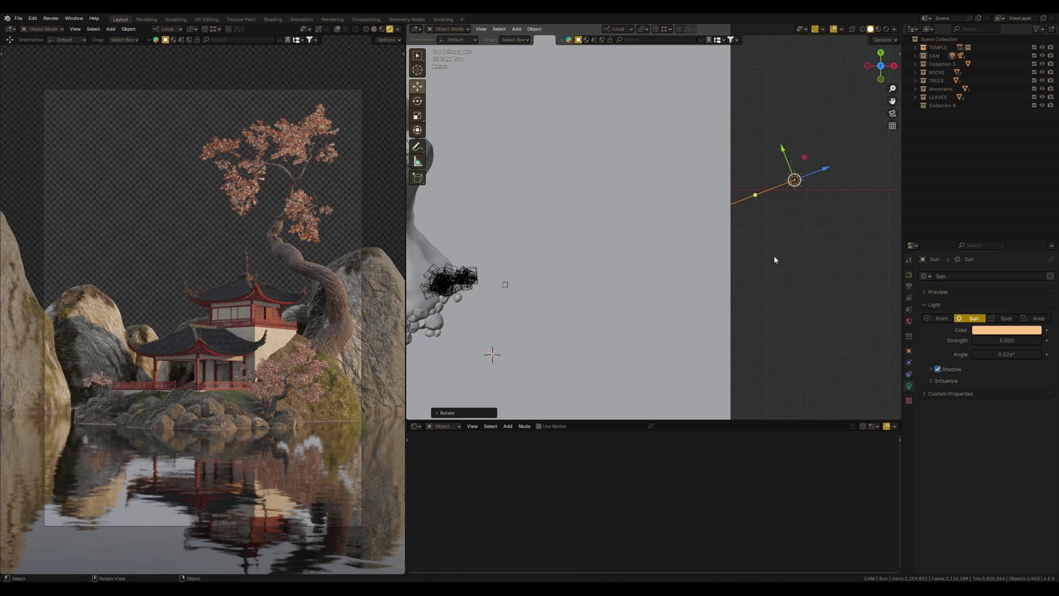
{"action": "scroll", "coordinate": [322, 365], "scroll_direction": "up", "scroll_amount": 3}
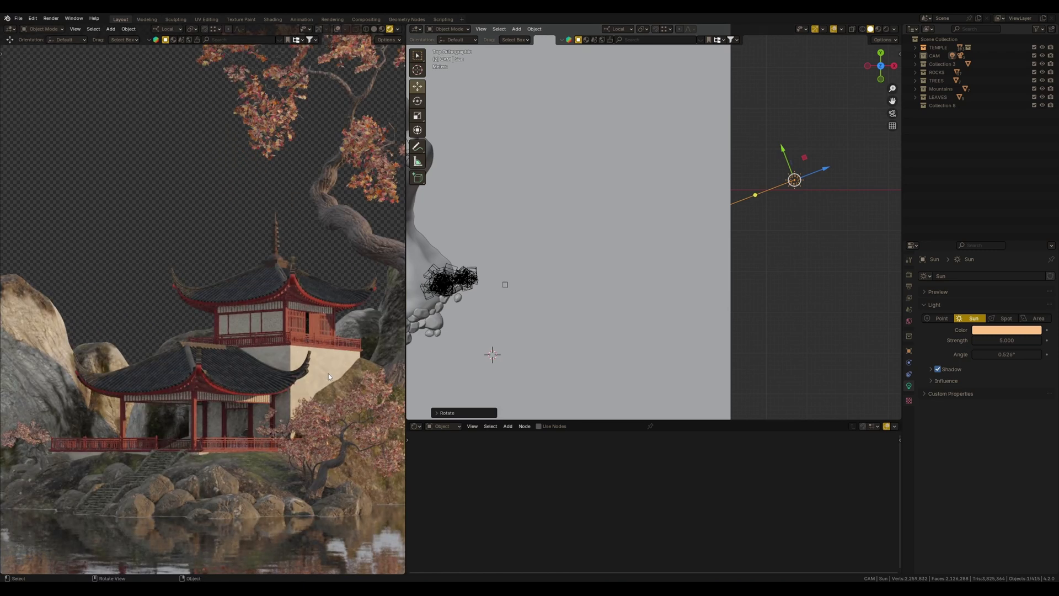
{"action": "scroll", "coordinate": [331, 372], "scroll_direction": "down", "scroll_amount": 3}
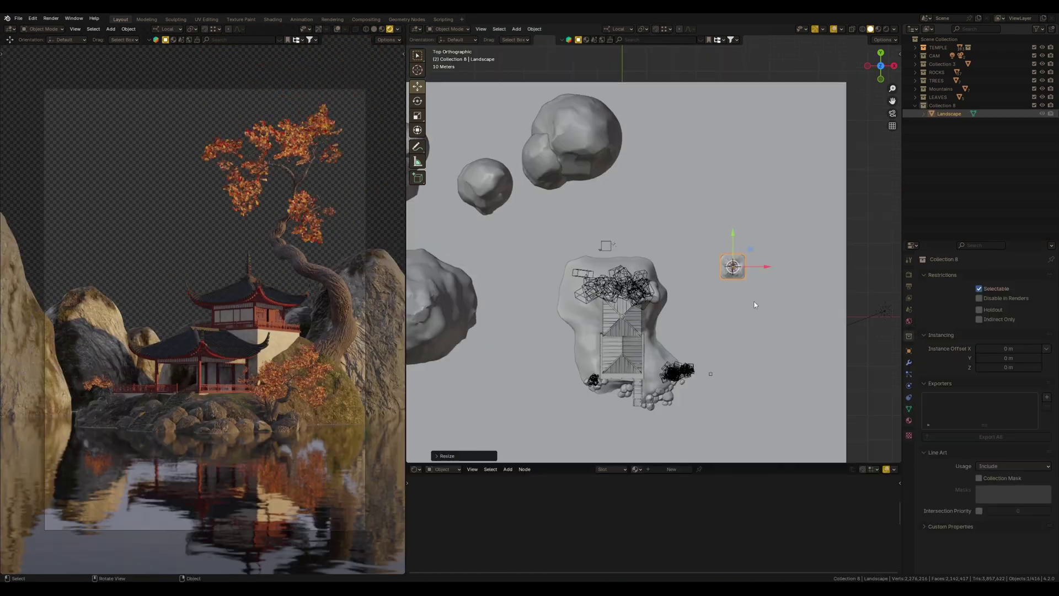
Enlarge the Landscape terrain in several passes and move it up and right beside the island.
{"action": "key", "text": "s"}
{"action": "left_click", "coordinate": [783, 333]}
{"action": "key", "text": "s"}
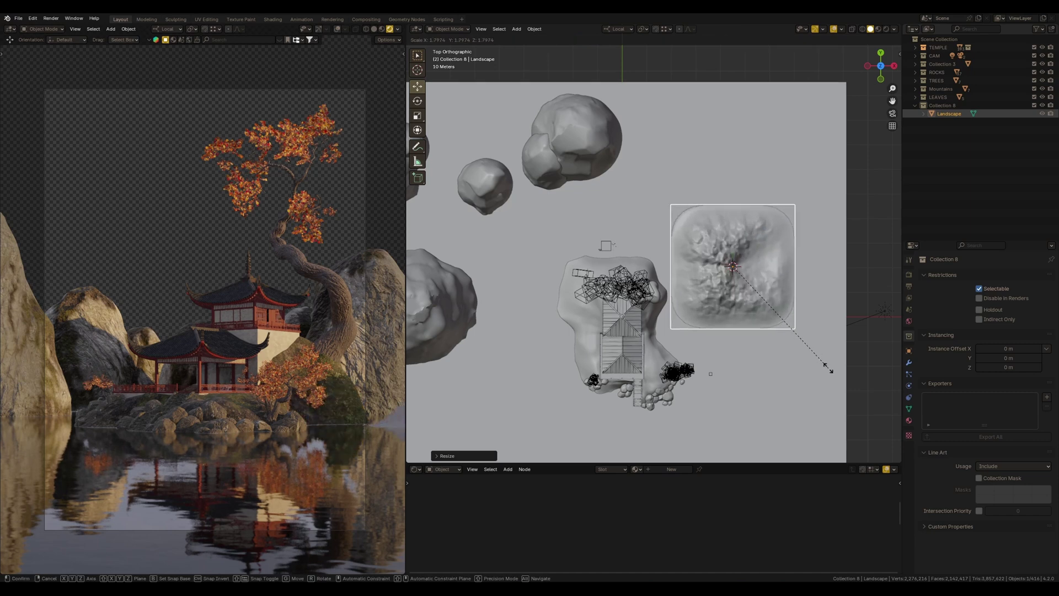
{"action": "left_click", "coordinate": [803, 319]}
{"action": "key", "text": "g"}
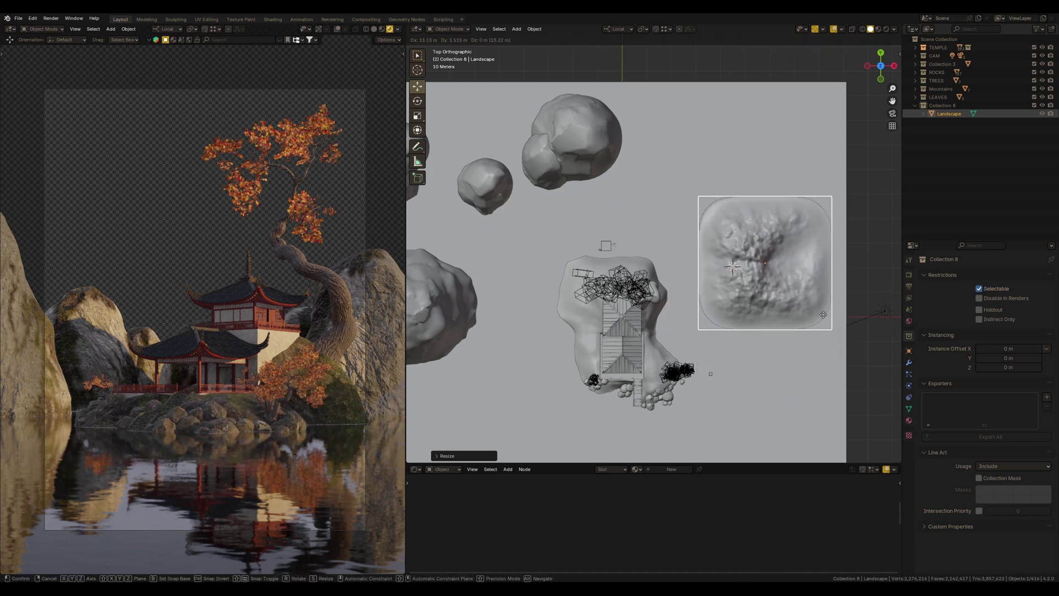
{"action": "left_click", "coordinate": [804, 322]}
{"action": "key", "text": "s"}
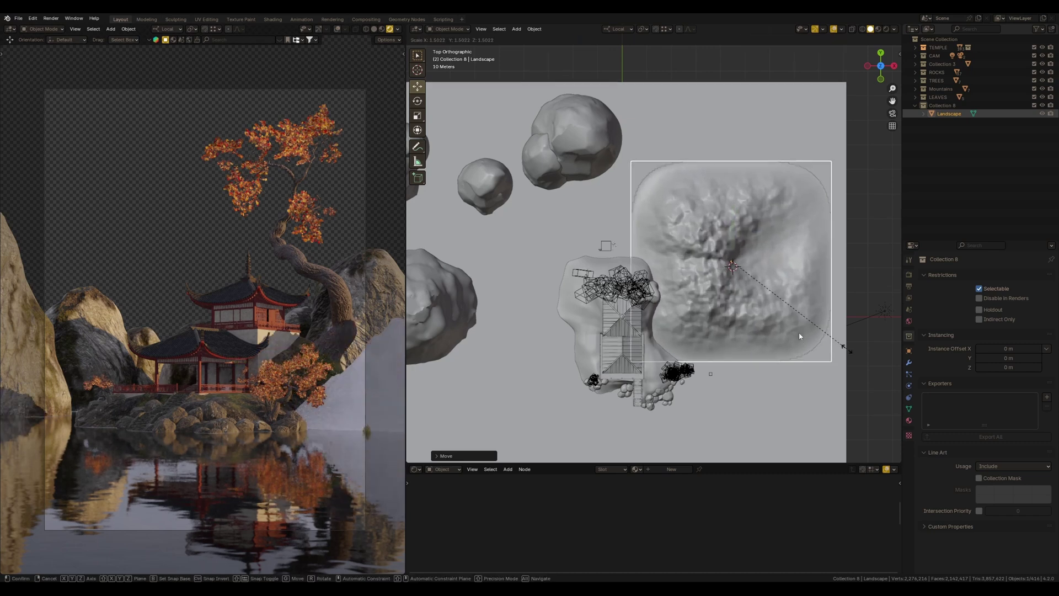
{"action": "left_click", "coordinate": [822, 336]}
{"action": "key", "text": "g"}
{"action": "left_click", "coordinate": [828, 261]}
{"action": "scroll", "coordinate": [791, 306], "scroll_direction": "down", "scroll_amount": 2}
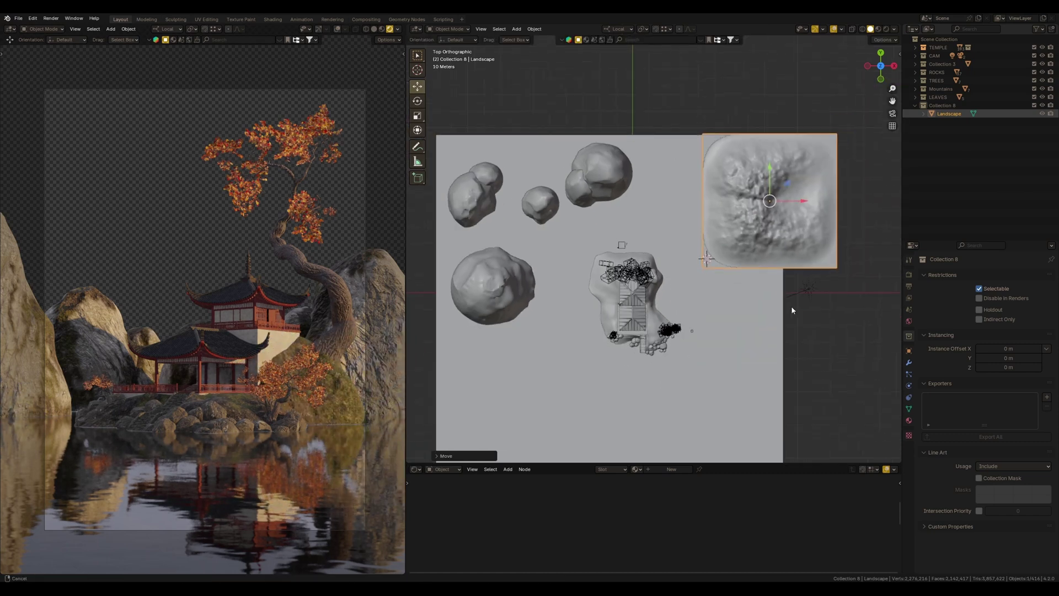
Re-angle the Sun light around its local Y axis.
{"action": "left_click", "coordinate": [770, 316]}
{"action": "middle_click_drag", "start_coordinate": [770, 316], "coordinate": [832, 301]}
{"action": "key", "text": "r"}
{"action": "key", "text": "y"}
{"action": "key", "text": "y"}
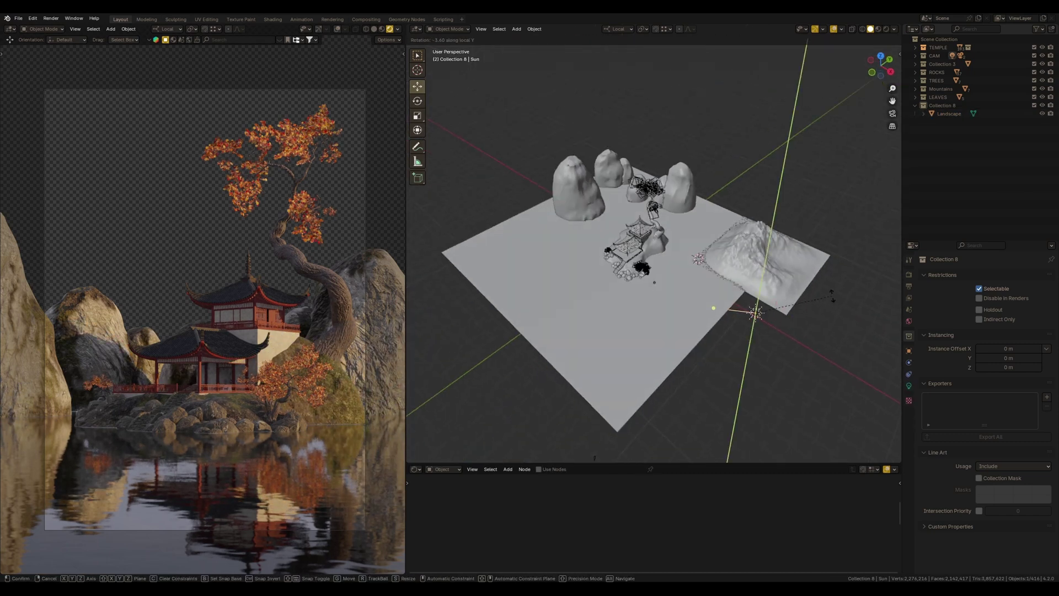
{"action": "left_click", "coordinate": [813, 367]}
{"action": "key", "text": "KP_7"}
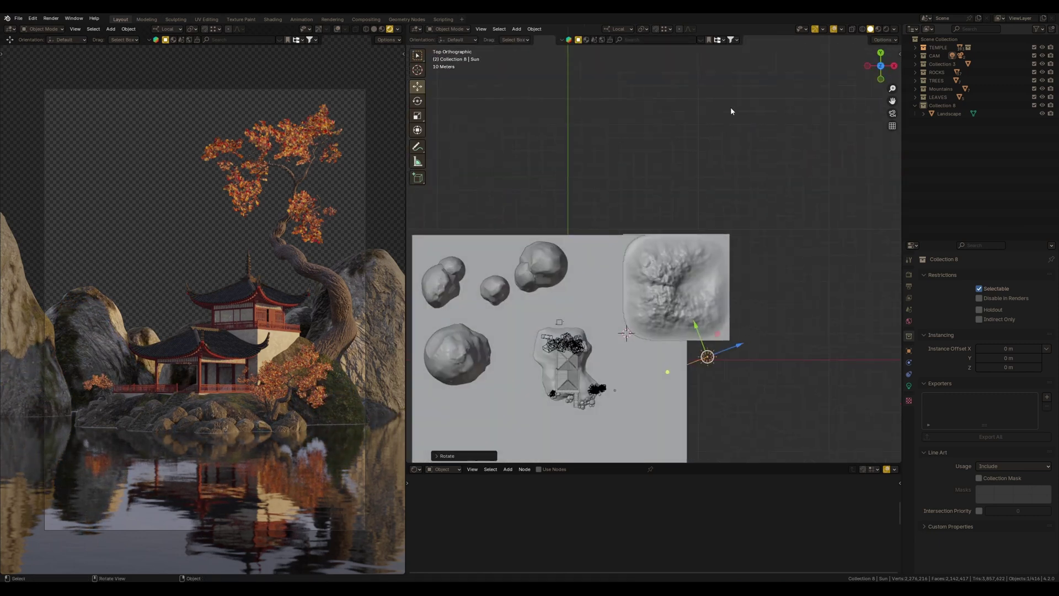
Move a landscape tile to the lower left and flatten the copied tile's height along Z.
{"action": "middle_click_drag", "start_coordinate": [730, 111], "coordinate": [801, 101], "text": "shift"}
{"action": "left_click", "coordinate": [772, 302]}
{"action": "key", "text": "g"}
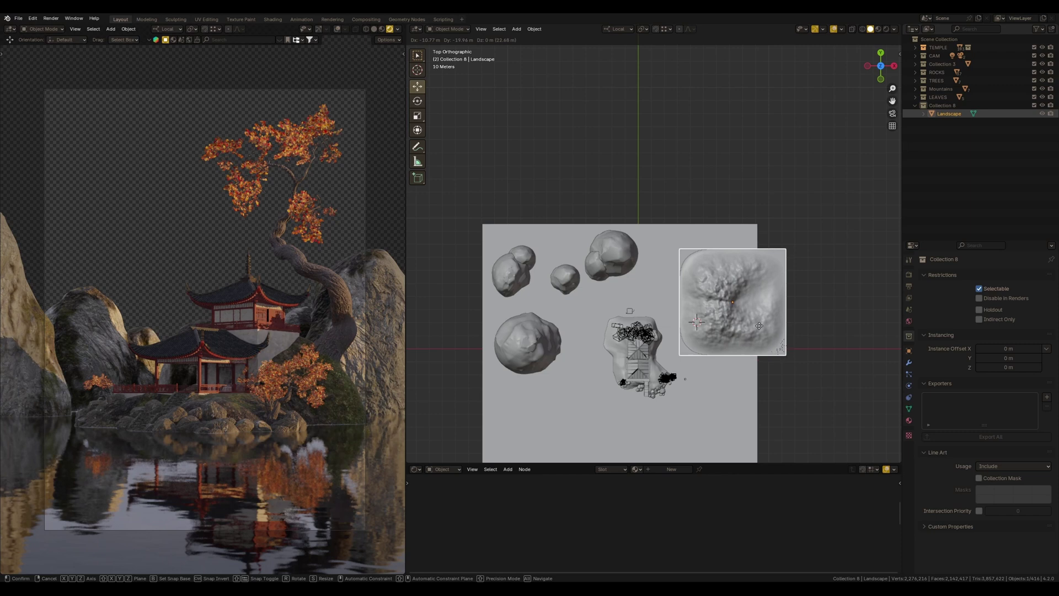
{"action": "left_click", "coordinate": [749, 322]}
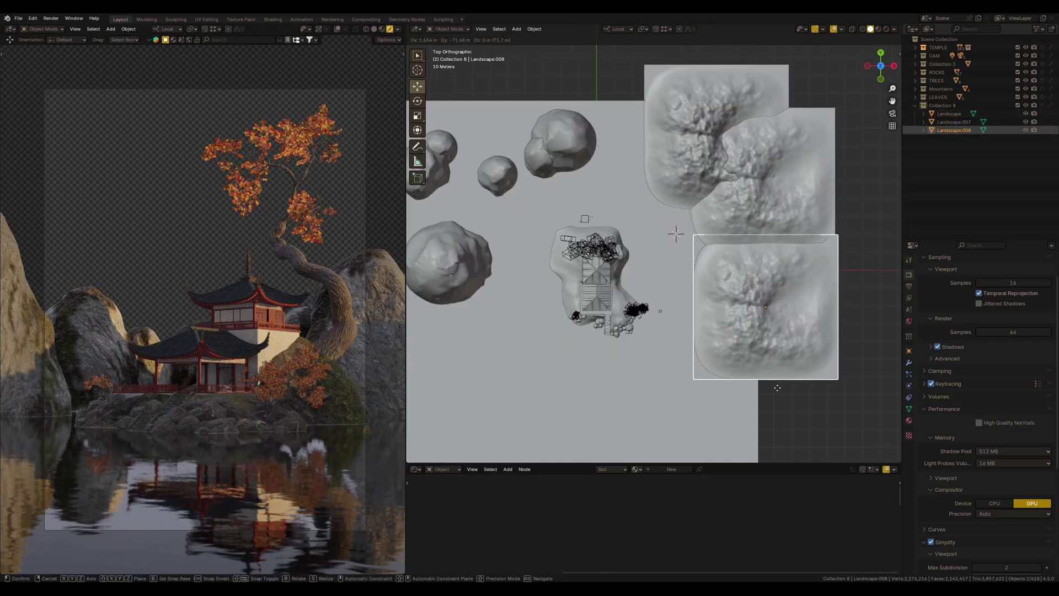
{"action": "middle_click_drag", "start_coordinate": [777, 387], "coordinate": [733, 347]}
{"action": "key", "text": "s"}
{"action": "key", "text": "z"}
{"action": "key", "text": "z"}
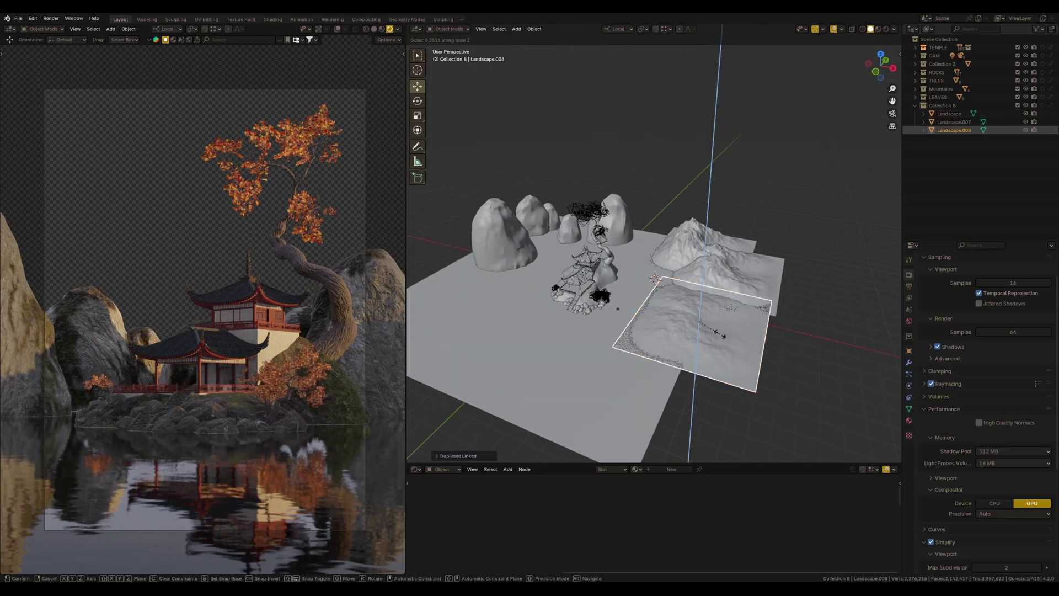
{"action": "left_click", "coordinate": [810, 366]}
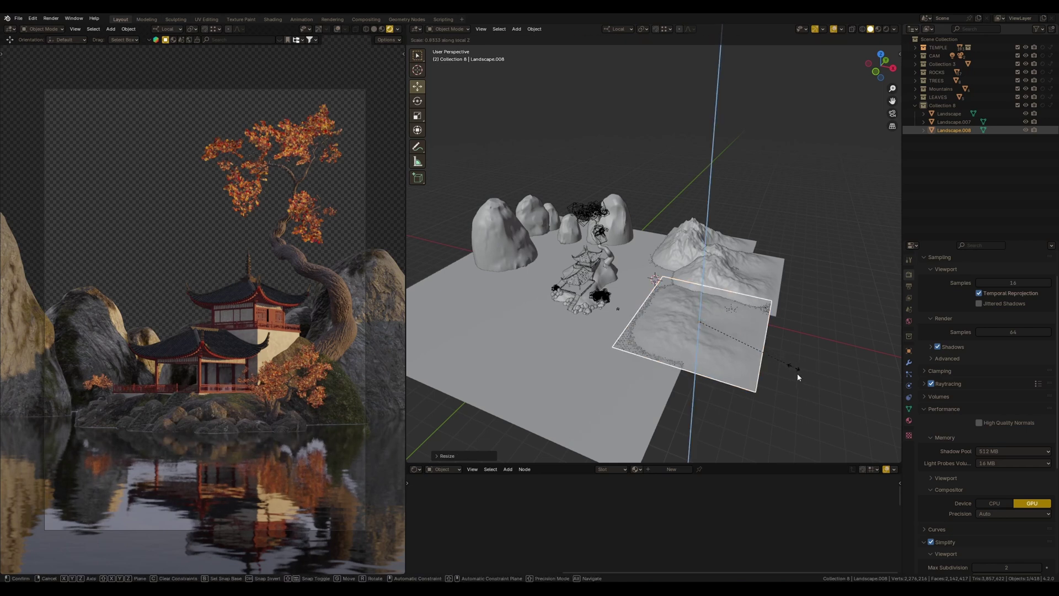
{"action": "left_click", "coordinate": [796, 373]}
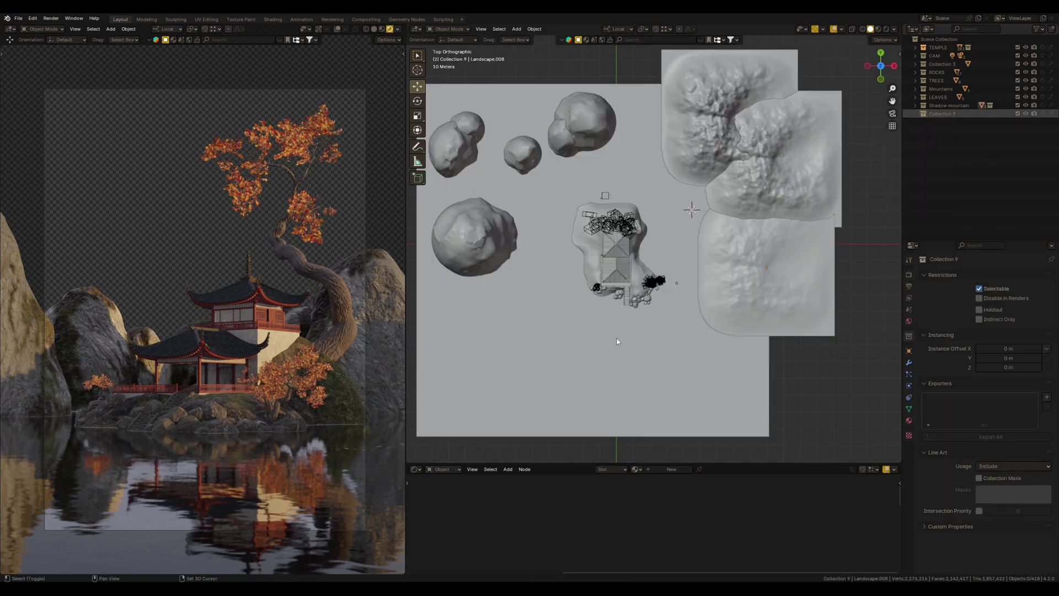
Add a cube, scale it up, and flatten it along Z into a thin slab.
{"action": "key", "text": "shift+a"}
{"action": "mouse_move", "coordinate": [576, 343]}
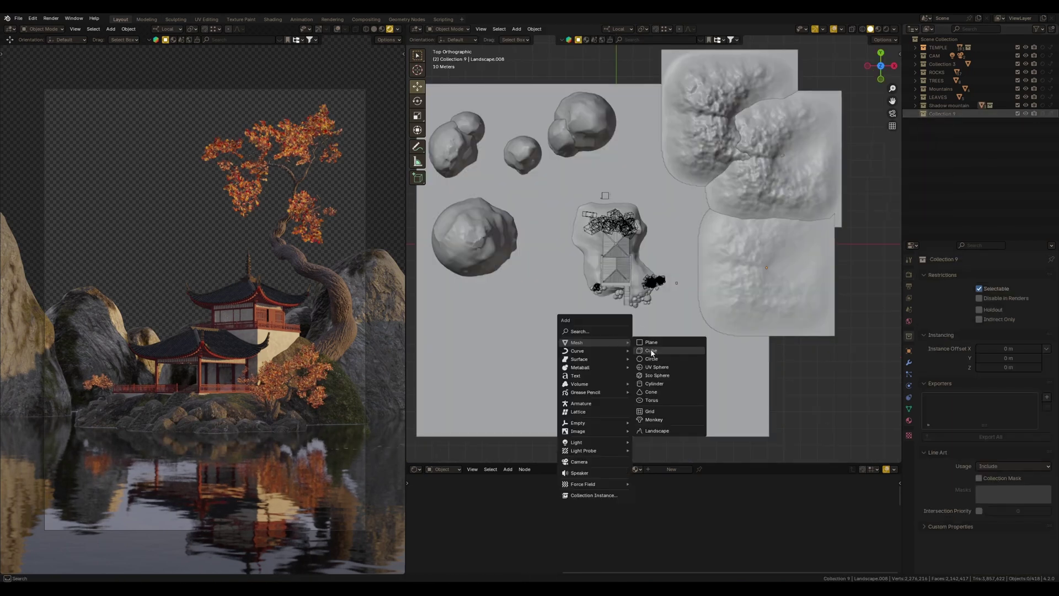
{"action": "left_click", "coordinate": [652, 352]}
{"action": "key", "text": "s"}
{"action": "left_click", "coordinate": [711, 319]}
{"action": "key", "text": "KP_Divide"}
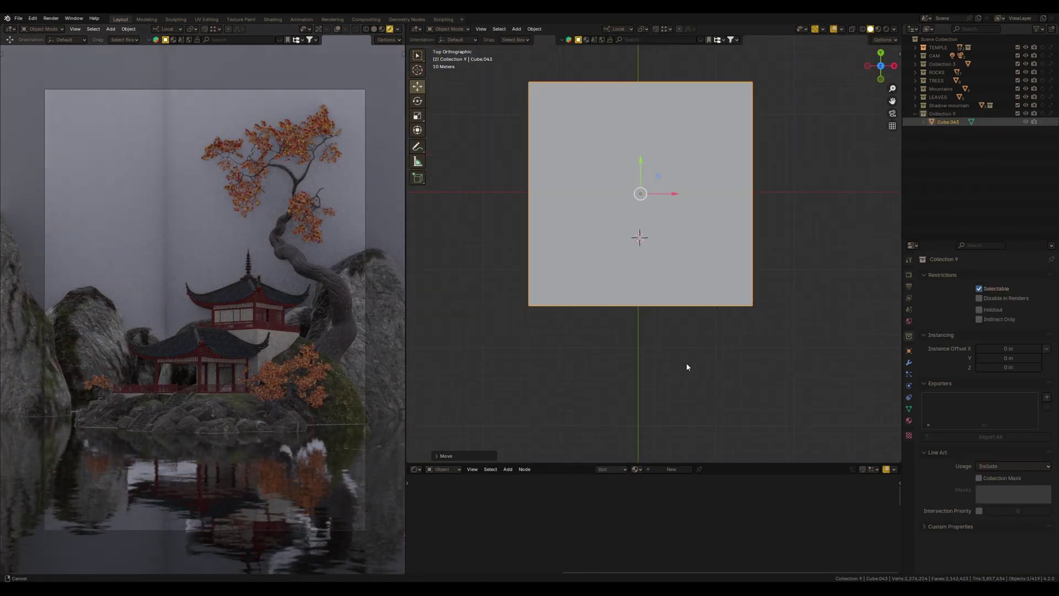
{"action": "key", "text": "KP_1"}
{"action": "key", "text": "KP_Divide"}
{"action": "key", "text": "s"}
{"action": "key", "text": "z"}
{"action": "left_click", "coordinate": [704, 219]}
Create a new material for the slab and remove its default Principled BSDF node.
{"action": "scroll", "coordinate": [704, 218], "scroll_direction": "up", "scroll_amount": 5}
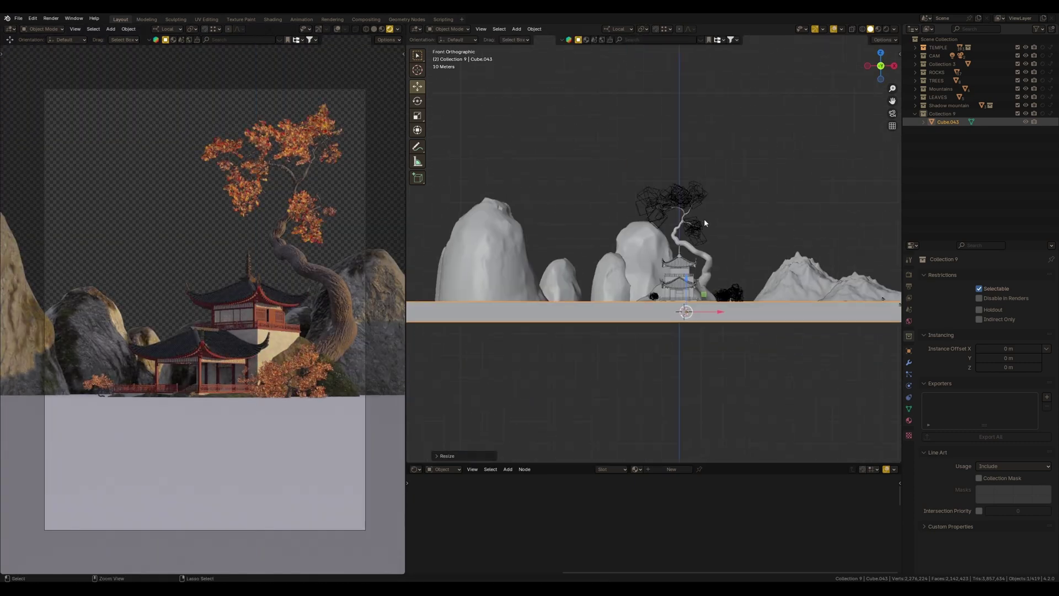
{"action": "scroll", "coordinate": [704, 218], "scroll_direction": "up", "scroll_amount": 4}
{"action": "left_click_drag", "start_coordinate": [666, 464], "coordinate": [668, 365]}
{"action": "left_click", "coordinate": [668, 371]}
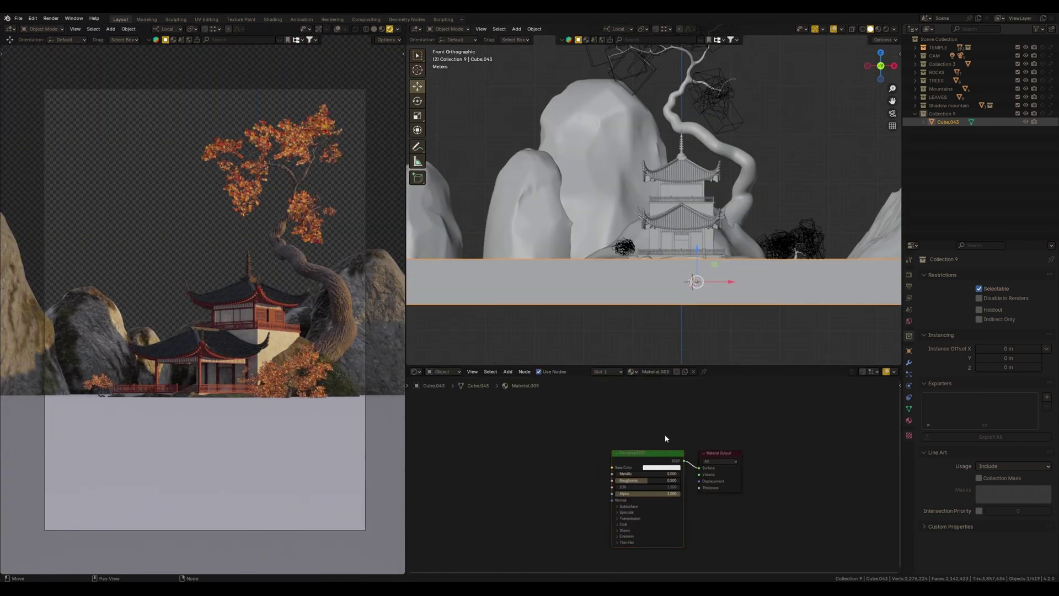
{"action": "key", "text": "x"}
{"action": "key", "text": "shift+a"}
{"action": "type", "text": "volume"}
{"action": "key", "text": "Return"}
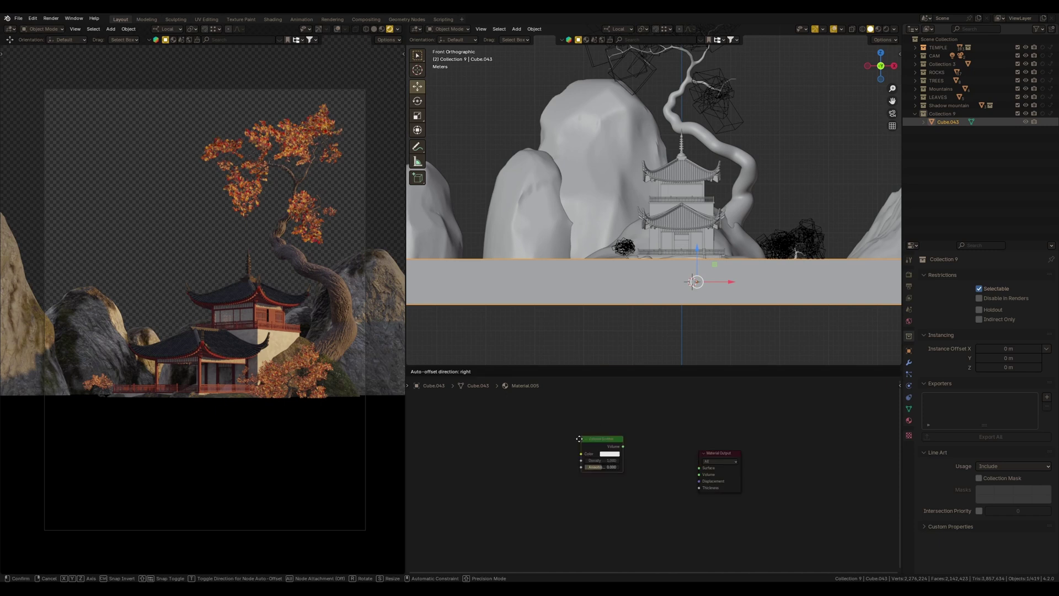
{"action": "key", "text": "Escape"}
{"action": "key", "text": "ctrl+z"}
{"action": "key", "text": "ctrl+z"}
{"action": "key", "text": "ctrl+z"}
{"action": "key", "text": "ctrl+shift+z"}
{"action": "key", "text": "ctrl+shift+z"}
{"action": "key", "text": "ctrl+shift+z"}
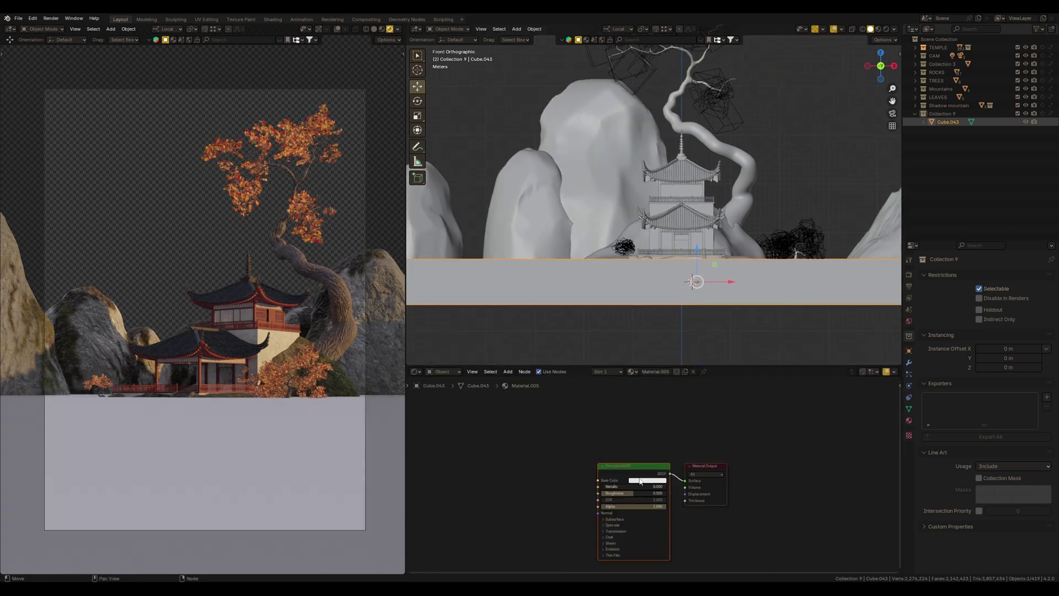
{"action": "key", "text": "ctrl+z"}
Add a Principled Volume node and connect it to the Material Output's Volume socket.
{"action": "key", "text": "shift+a"}
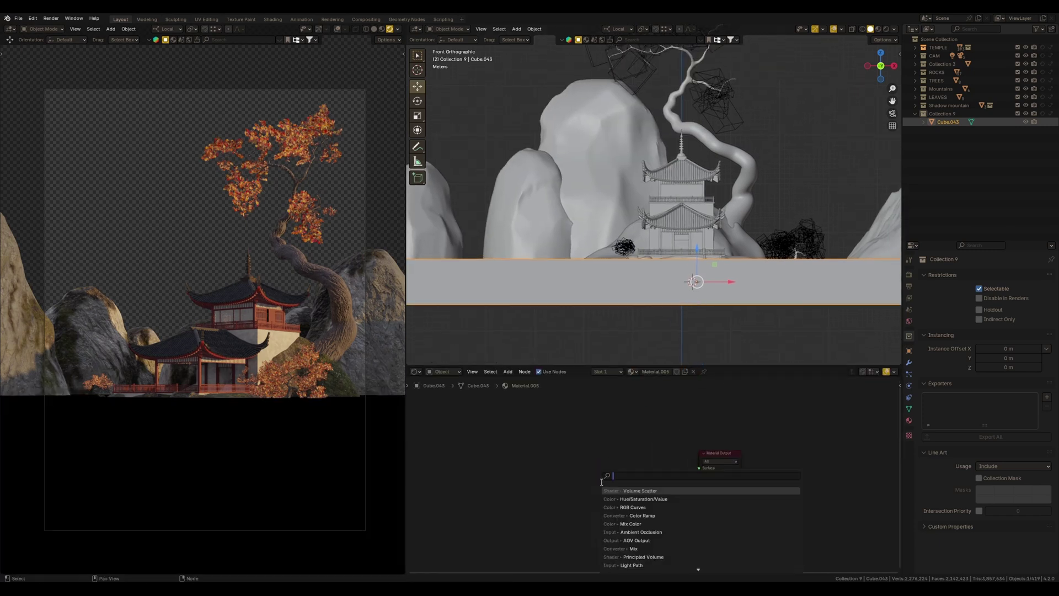
{"action": "left_click", "coordinate": [640, 515]}
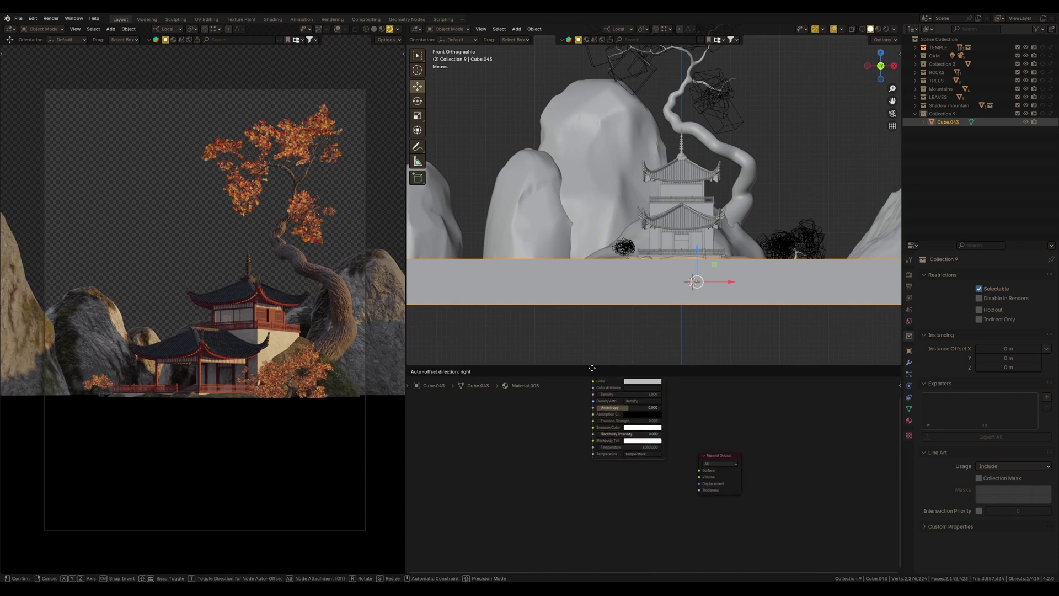
{"action": "left_click_drag", "start_coordinate": [695, 487], "coordinate": [699, 482]}
{"action": "left_click_drag", "start_coordinate": [610, 457], "coordinate": [624, 459]}
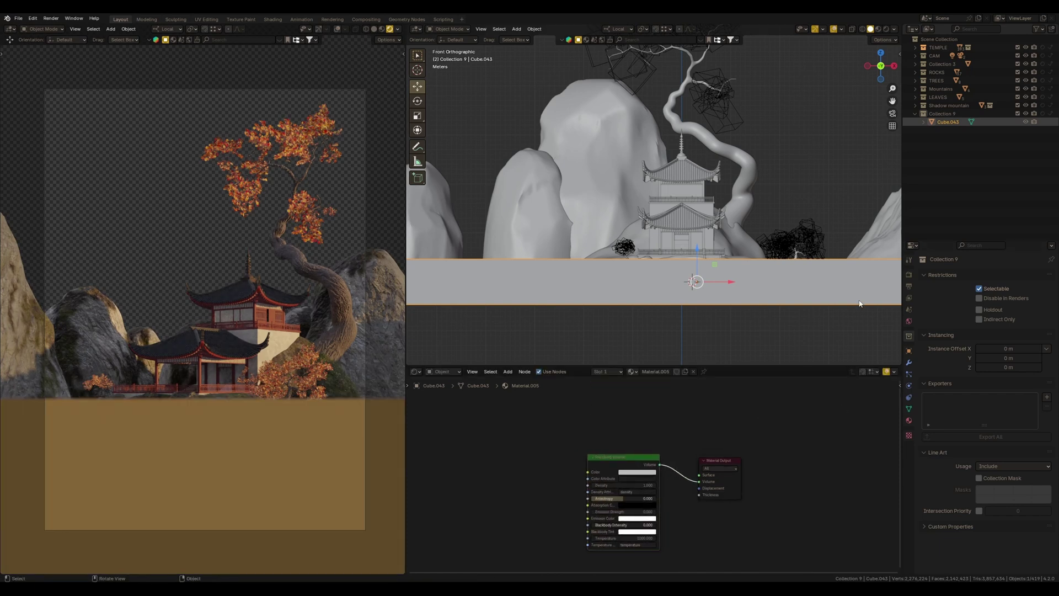
Set the slab's viewport display to Bounds.
{"action": "left_click", "coordinate": [909, 351]}
{"action": "scroll", "coordinate": [958, 471], "scroll_direction": "down", "scroll_amount": 10}
{"action": "scroll", "coordinate": [958, 472], "scroll_direction": "down", "scroll_amount": 2}
{"action": "left_click", "coordinate": [1007, 528]}
{"action": "left_click", "coordinate": [998, 515]}
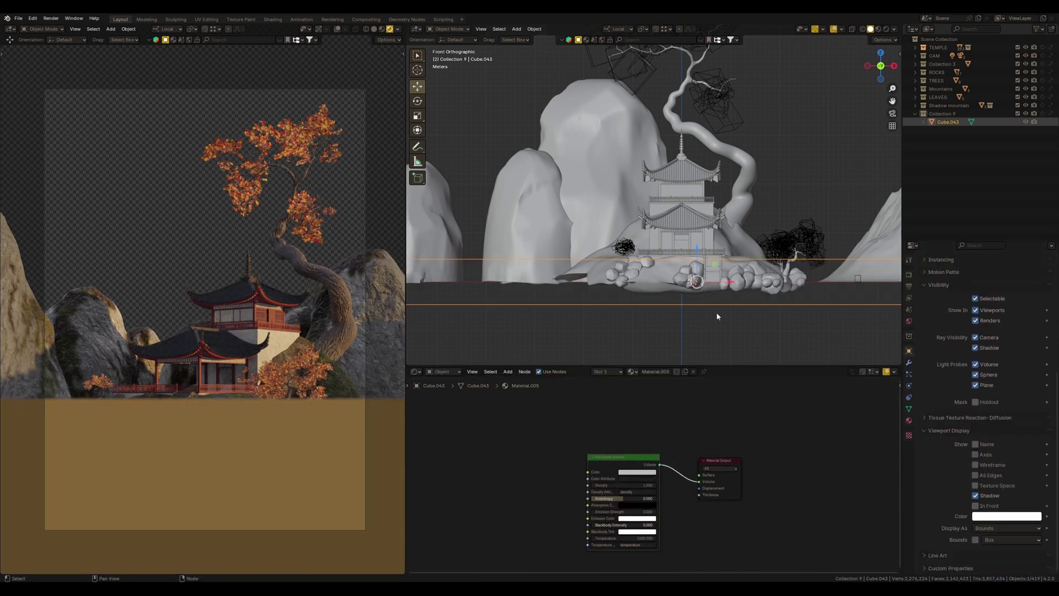
Set the volume density to 0.1, tint it light blue, and set emission strength 0.005.
{"action": "middle_click_drag", "start_coordinate": [717, 312], "coordinate": [706, 342]}
{"action": "scroll", "coordinate": [620, 510], "scroll_direction": "up", "scroll_amount": 2}
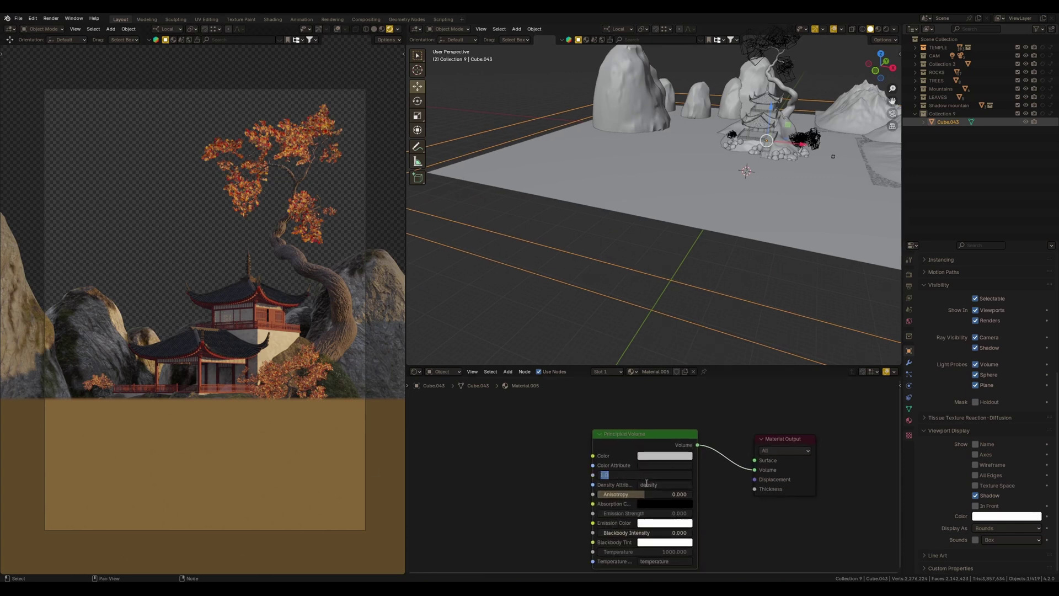
{"action": "type", "text": "0.1"}
{"action": "key", "text": "Return"}
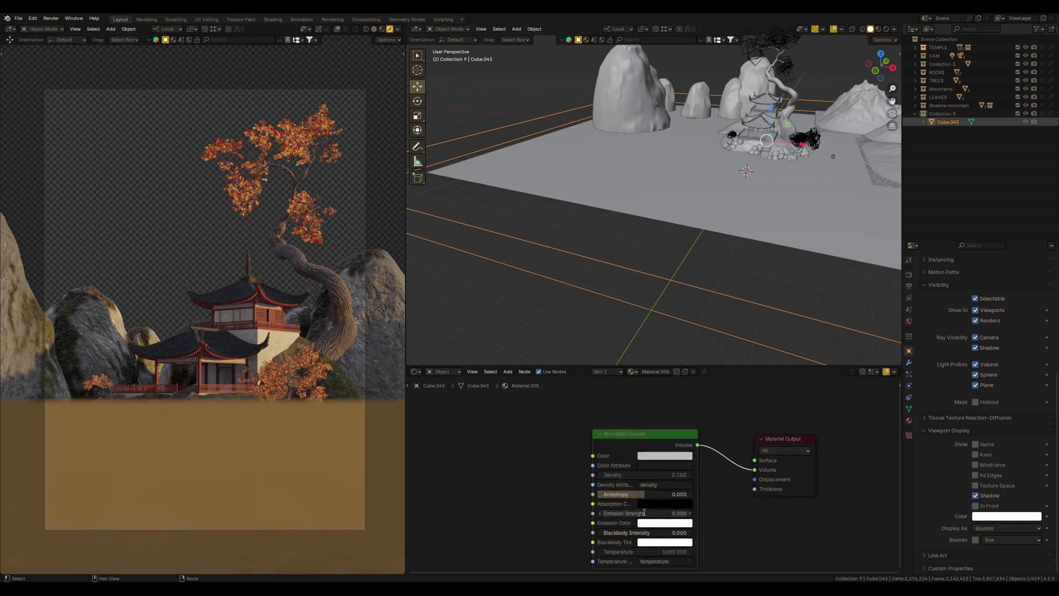
{"action": "left_click", "coordinate": [665, 455]}
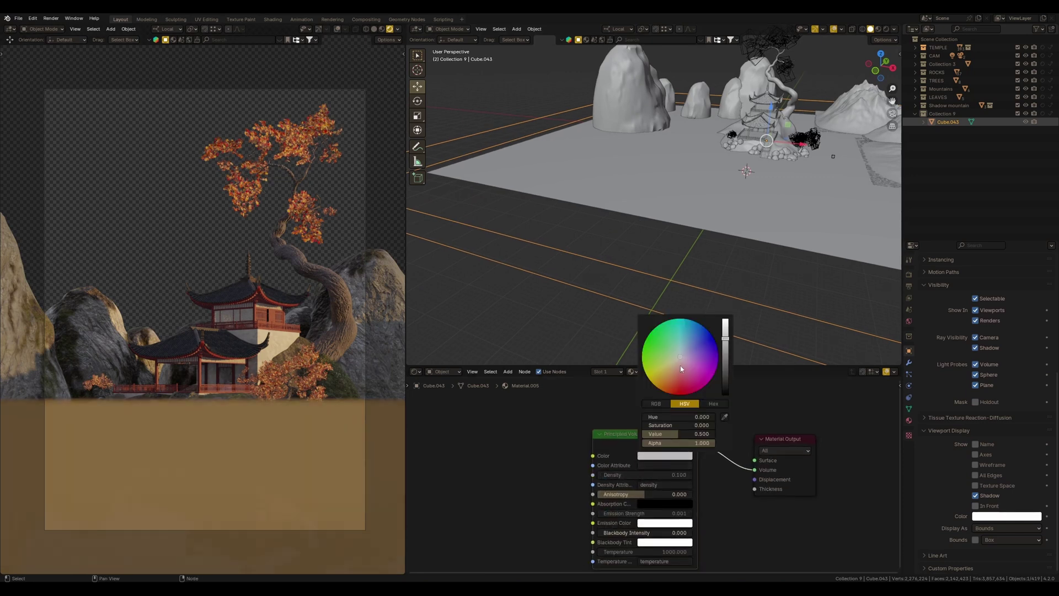
{"action": "left_click_drag", "start_coordinate": [725, 358], "coordinate": [727, 327]}
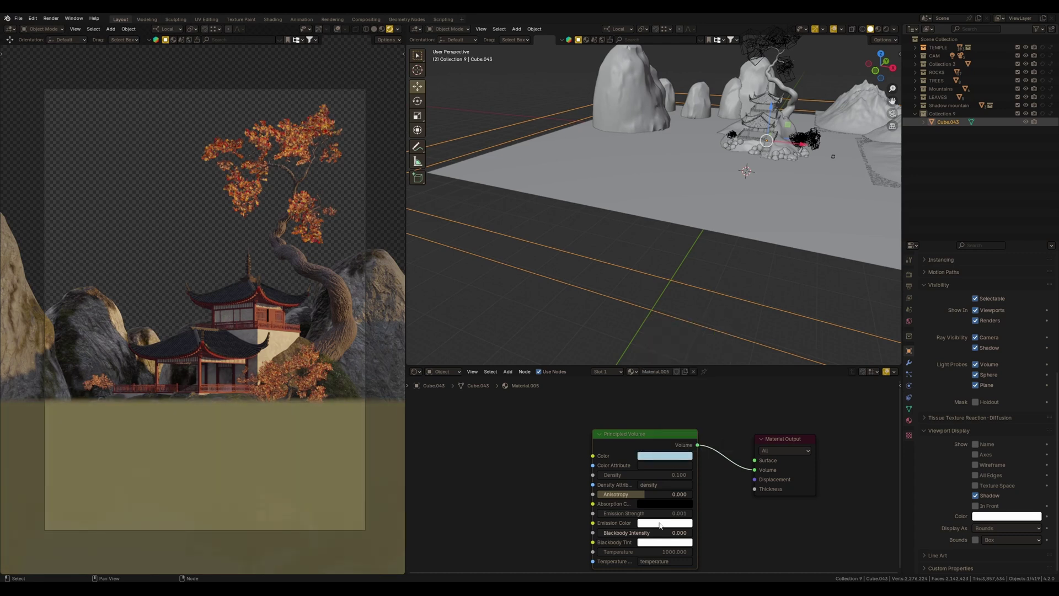
{"action": "type", "text": "5"}
{"action": "key", "text": "Return"}
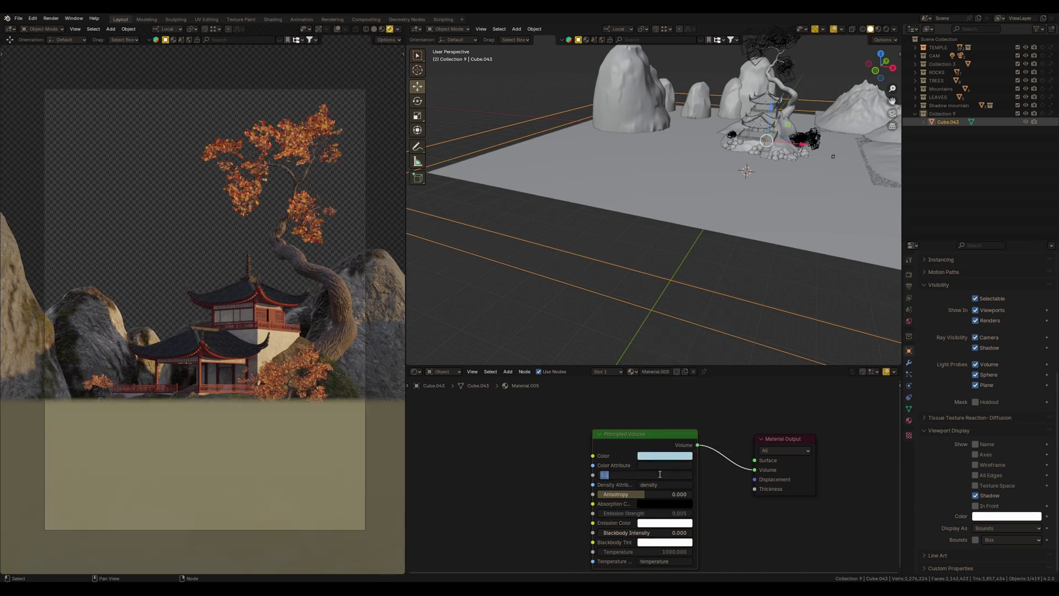
Lower density to 0.010, darken the volume colour, and make the emission colour grey.
{"action": "left_click", "coordinate": [608, 478]}
{"action": "type", "text": "0.05"}
{"action": "key", "text": "Return"}
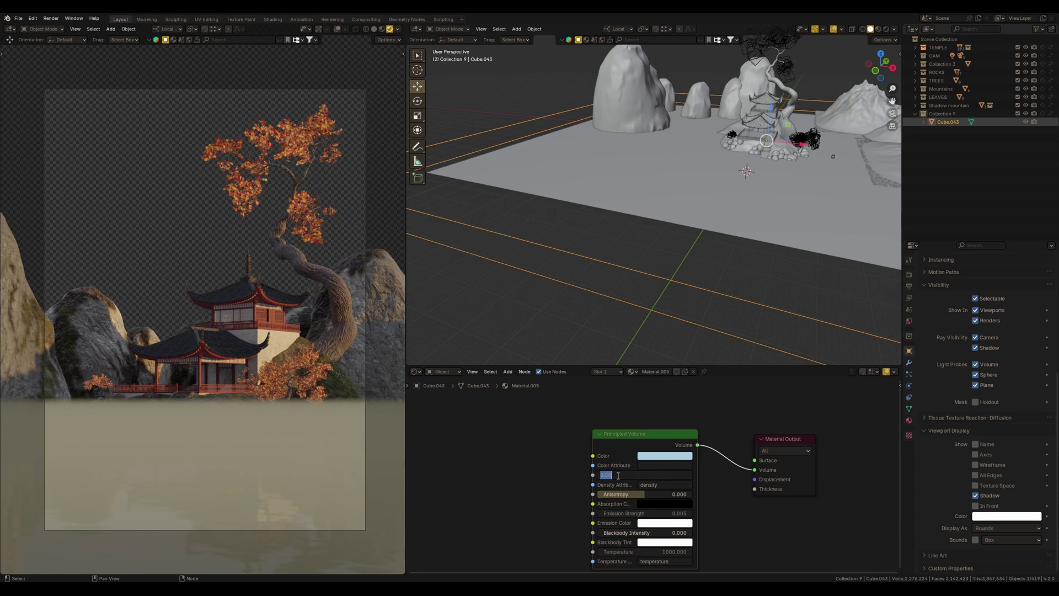
{"action": "type", "text": "1"}
{"action": "key", "text": "Return"}
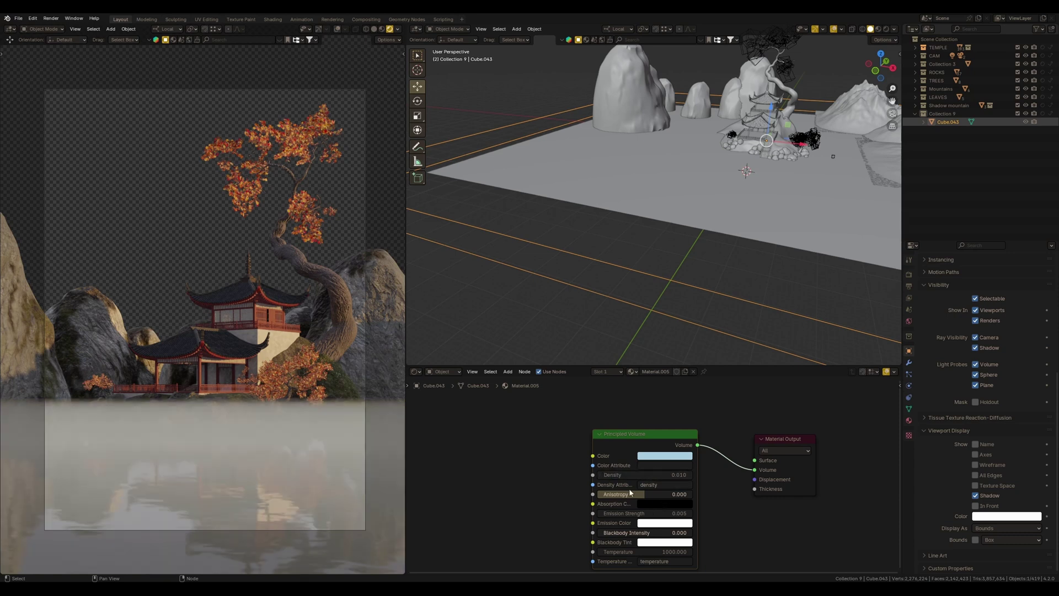
{"action": "left_click", "coordinate": [665, 455]}
{"action": "left_click_drag", "start_coordinate": [683, 357], "coordinate": [682, 358]}
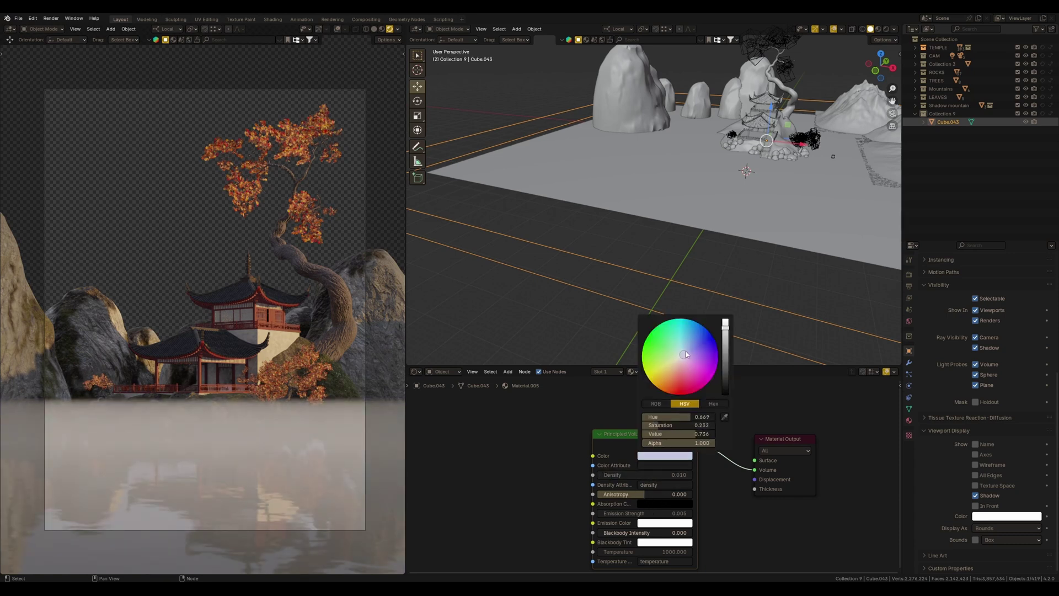
{"action": "mouse_move", "coordinate": [726, 323]}
{"action": "left_mouse_down"}
{"action": "mouse_move", "coordinate": [730, 374]}
{"action": "mouse_move", "coordinate": [727, 331]}
{"action": "left_mouse_up"}
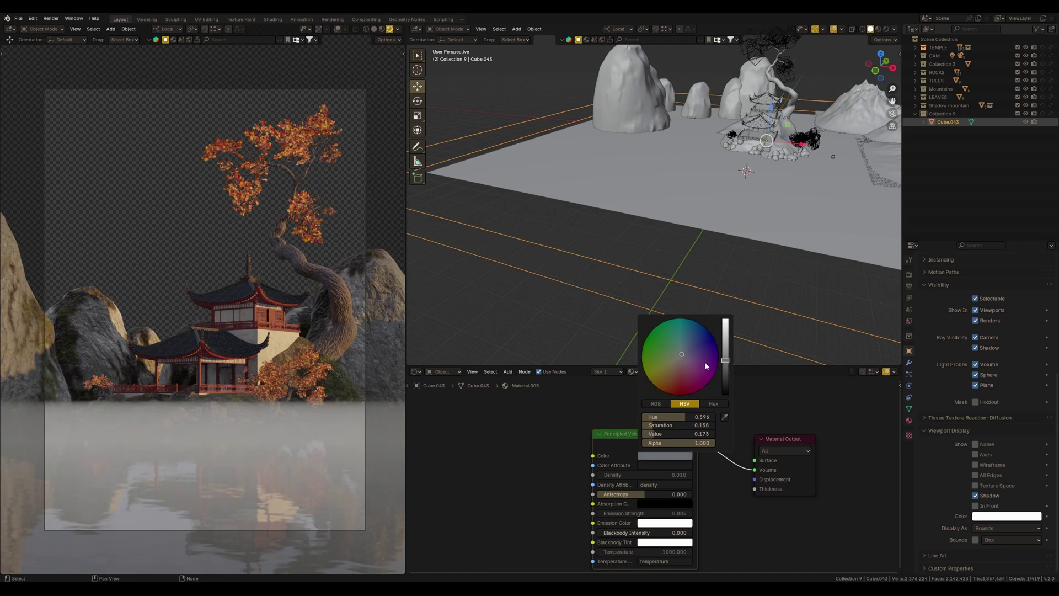
{"action": "left_click", "coordinate": [665, 523]}
{"action": "left_click_drag", "start_coordinate": [726, 397], "coordinate": [727, 411]}
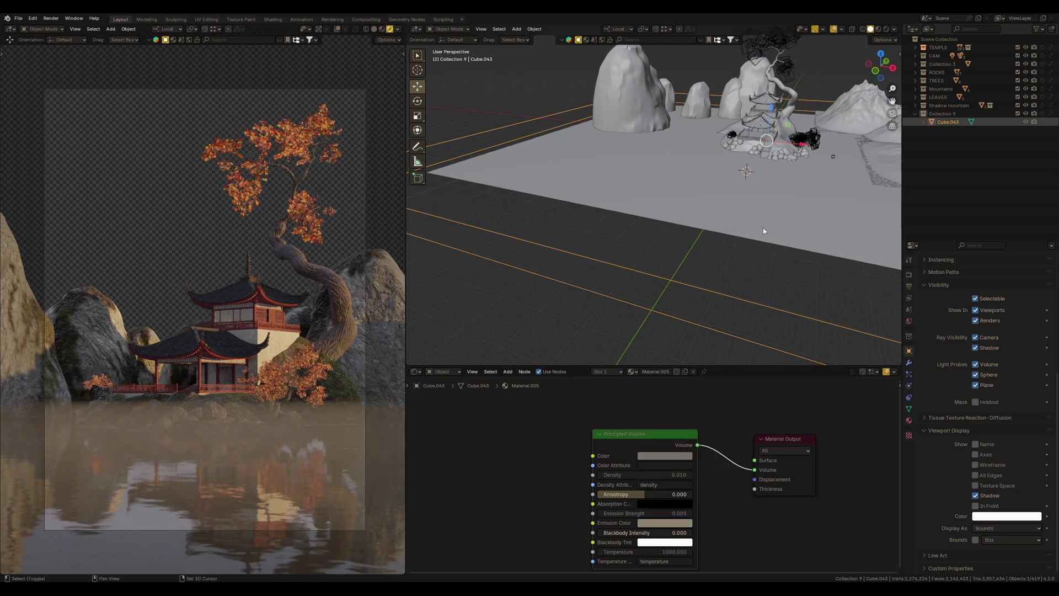
{"action": "middle_click_drag", "start_coordinate": [763, 227], "coordinate": [763, 196]}
Lower the mist slab and place a cloud plane over the island from top view.
{"action": "key", "text": "g"}
{"action": "key", "text": "z"}
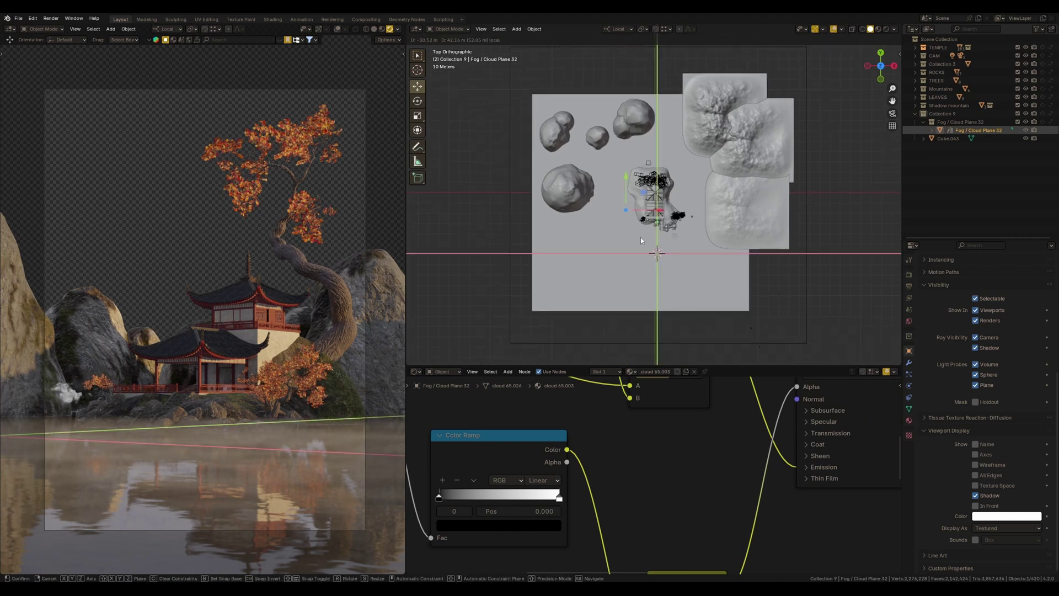
{"action": "scroll", "coordinate": [641, 240], "scroll_direction": "up", "scroll_amount": 3}
{"action": "middle_click_drag", "start_coordinate": [642, 240], "coordinate": [641, 210]}
{"action": "key", "text": "s"}
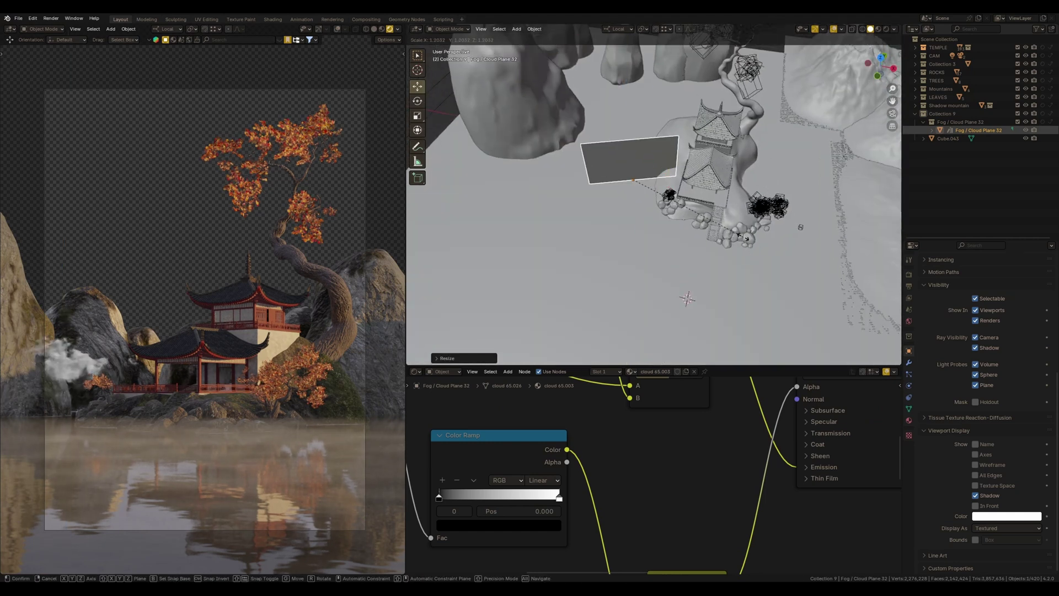
{"action": "middle_click_drag", "start_coordinate": [746, 238], "coordinate": [695, 232]}
{"action": "key", "text": "KP_7"}
{"action": "key", "text": "g"}
{"action": "key", "text": "shift+z"}
{"action": "left_click", "coordinate": [700, 166]}
{"action": "left_click", "coordinate": [559, 498]}
{"action": "left_click", "coordinate": [498, 525]}
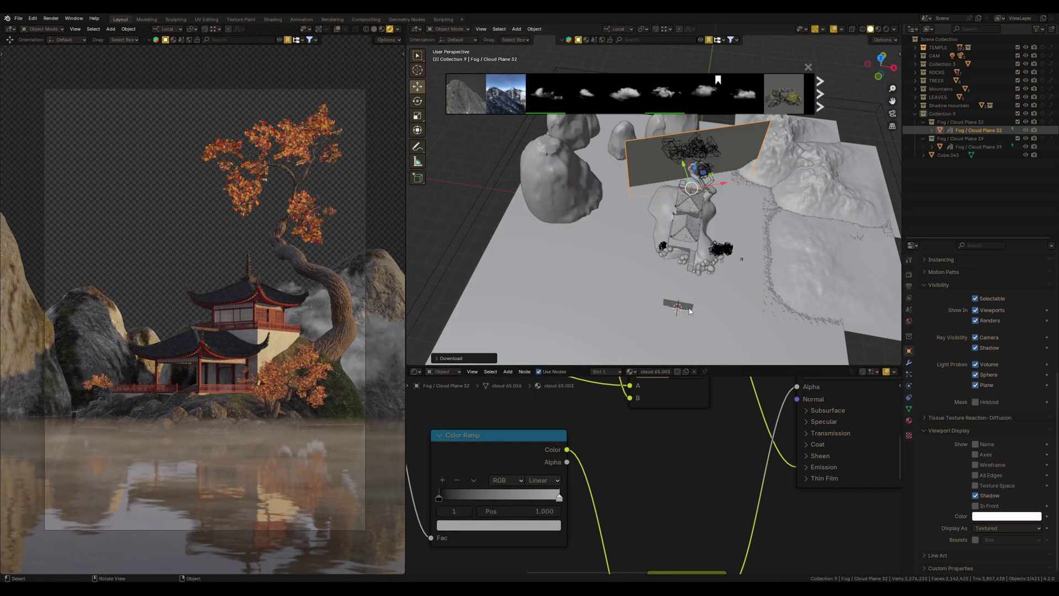
Select the second cloud plane, move it in top view, and scale it smaller.
{"action": "left_click", "coordinate": [689, 312]}
{"action": "left_click_drag", "start_coordinate": [662, 367], "coordinate": [662, 450]}
{"action": "key", "text": "KP_7"}
{"action": "key", "text": "g"}
{"action": "left_click", "coordinate": [730, 330]}
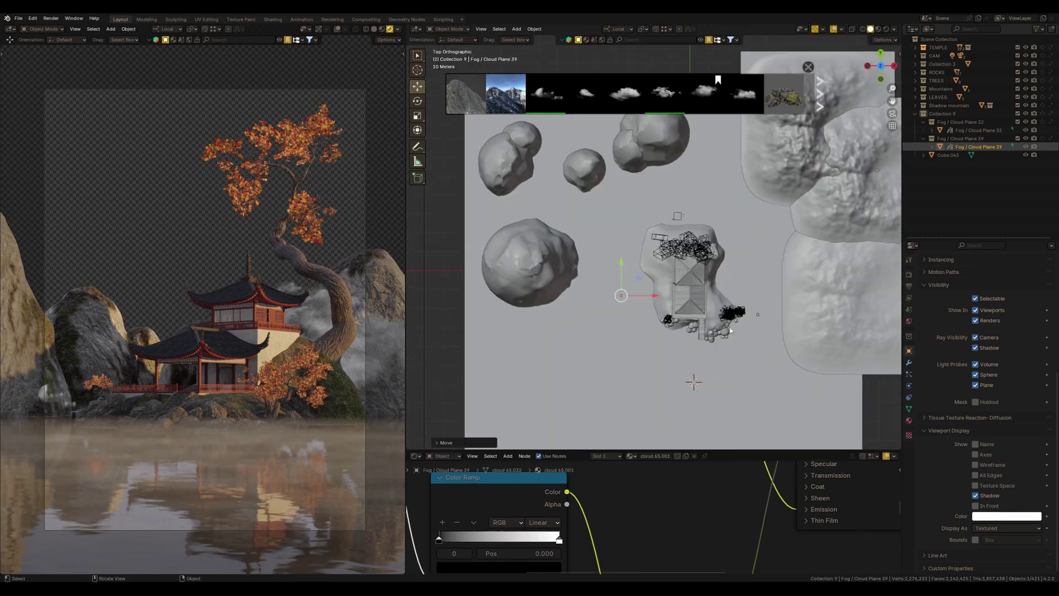
{"action": "key", "text": "s"}
{"action": "left_click", "coordinate": [640, 293]}
Adjust the second cloud plane's height along its local Z and check its bright ramp stop.
{"action": "middle_click_drag", "start_coordinate": [640, 292], "coordinate": [640, 331]}
{"action": "key", "text": "g"}
{"action": "key", "text": "z"}
{"action": "key", "text": "z"}
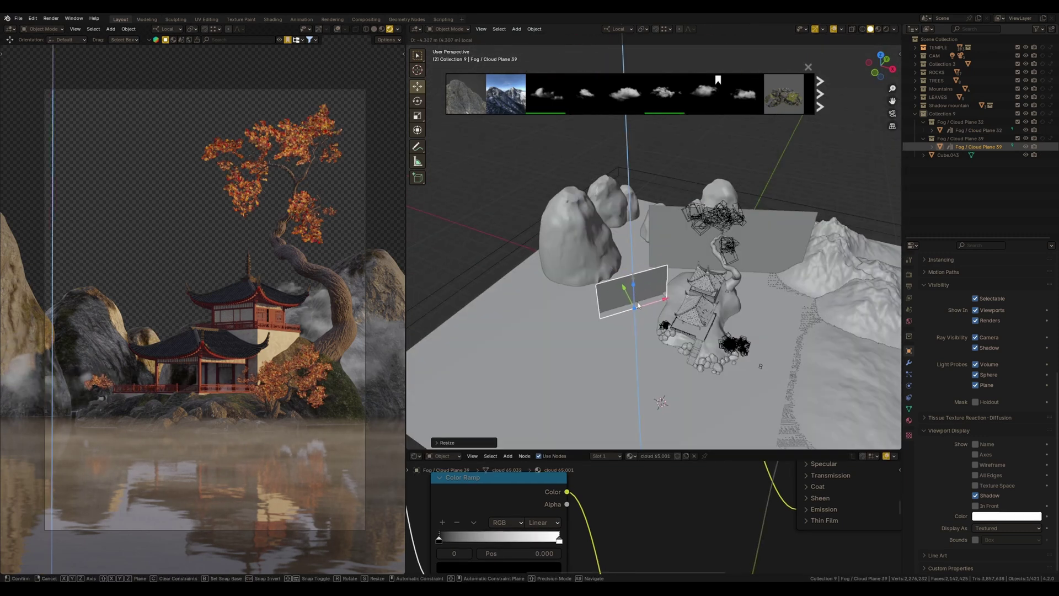
{"action": "left_click", "coordinate": [638, 305]}
{"action": "key", "text": "g"}
{"action": "key", "text": "z"}
{"action": "key", "text": "z"}
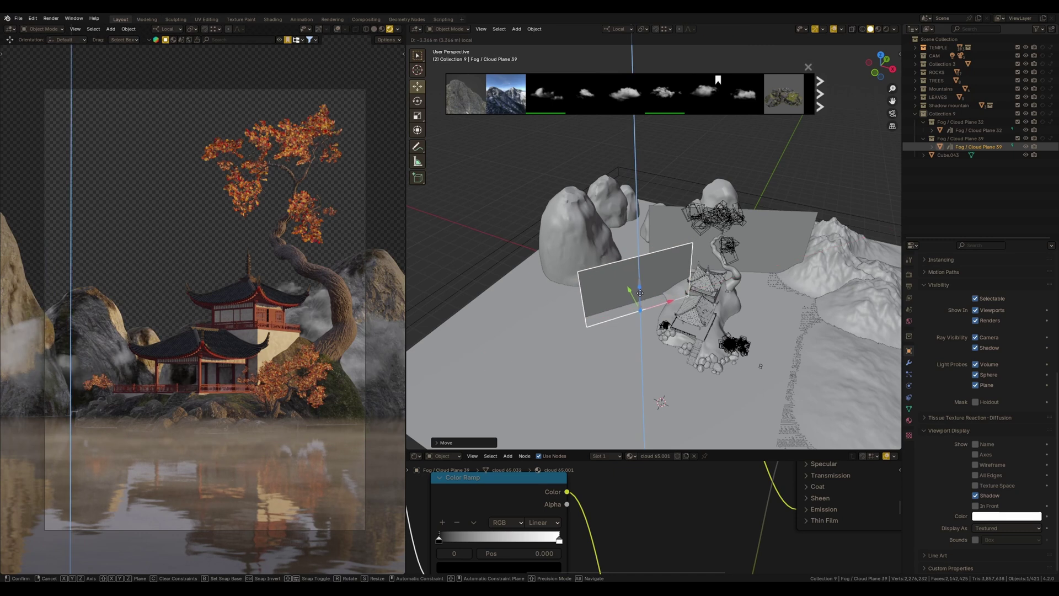
{"action": "left_click", "coordinate": [639, 292]}
{"action": "left_click", "coordinate": [558, 539]}
{"action": "left_click", "coordinate": [546, 567]}
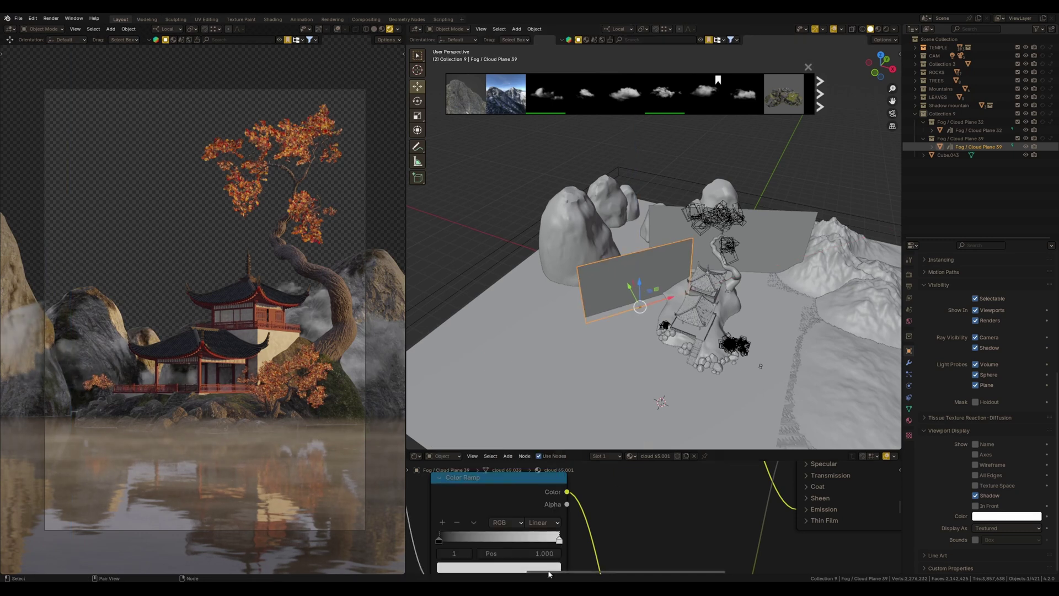
Drag Cloud Plane 31 from the asset bar and position it over the island.
{"action": "key", "text": "KP_7"}
{"action": "left_click_drag", "start_coordinate": [704, 91], "coordinate": [704, 325]}
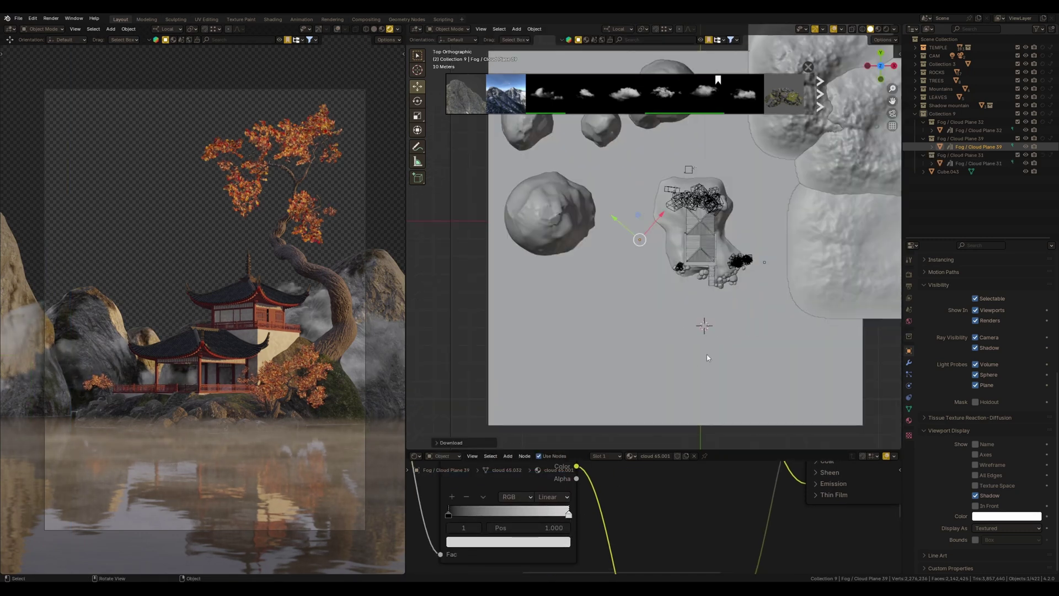
{"action": "middle_click_drag", "start_coordinate": [708, 357], "coordinate": [684, 339]}
{"action": "key", "text": "KP_7"}
{"action": "key", "text": "g"}
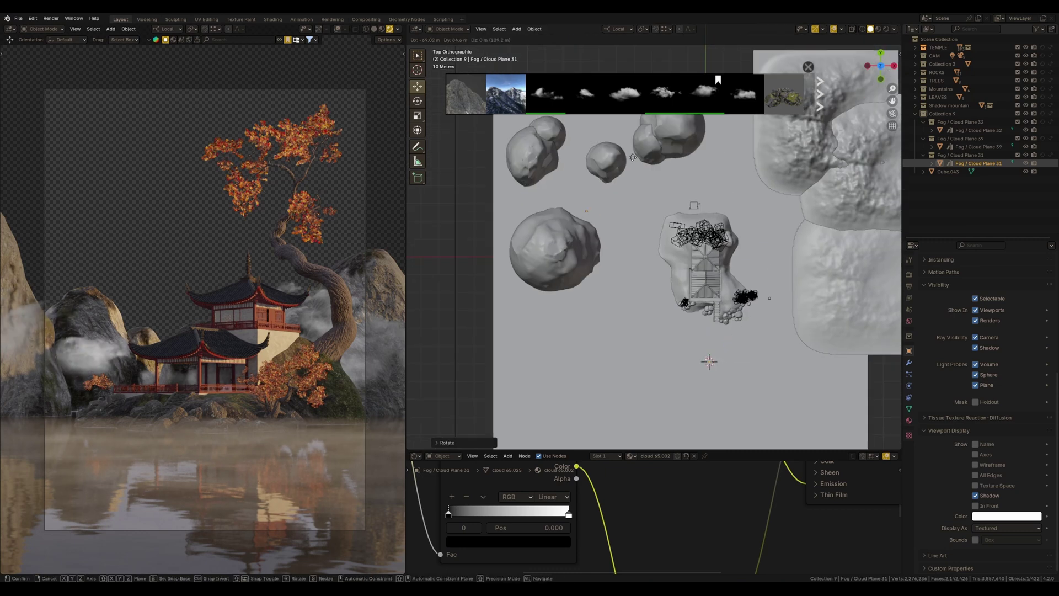
{"action": "middle_click_drag", "start_coordinate": [633, 157], "coordinate": [679, 264]}
{"action": "left_click", "coordinate": [683, 274]}
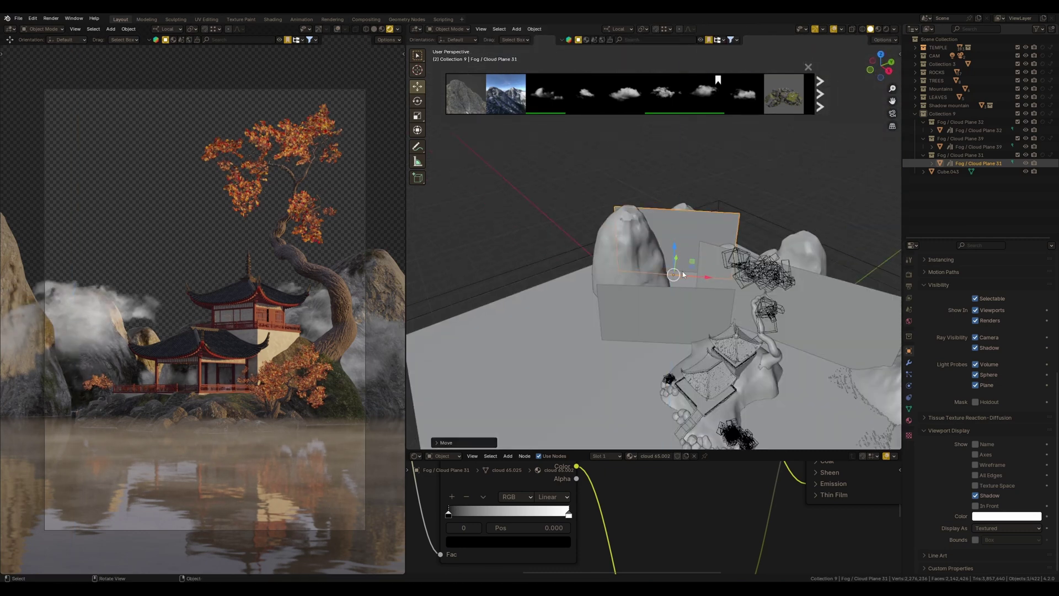
Darken the cloud's bright ramp stop to value 0.456, then duplicate it along local X.
{"action": "left_click", "coordinate": [568, 514]}
{"action": "left_click", "coordinate": [508, 542]}
{"action": "left_click_drag", "start_coordinate": [561, 365], "coordinate": [561, 395]}
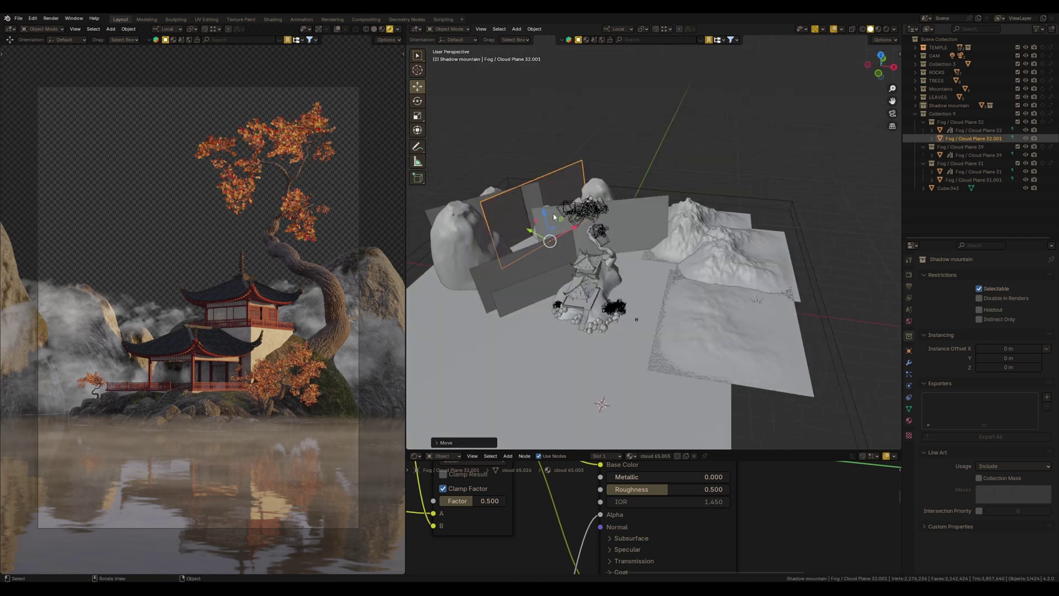
{"action": "key", "text": "z"}
{"action": "key", "text": "z"}
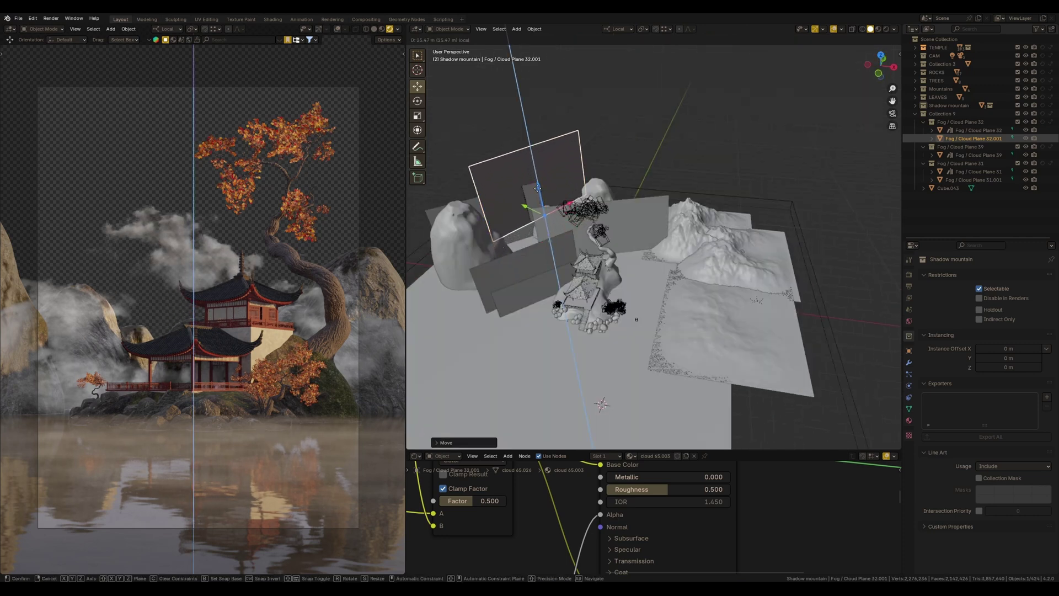
{"action": "key", "text": "x"}
{"action": "key", "text": "x"}
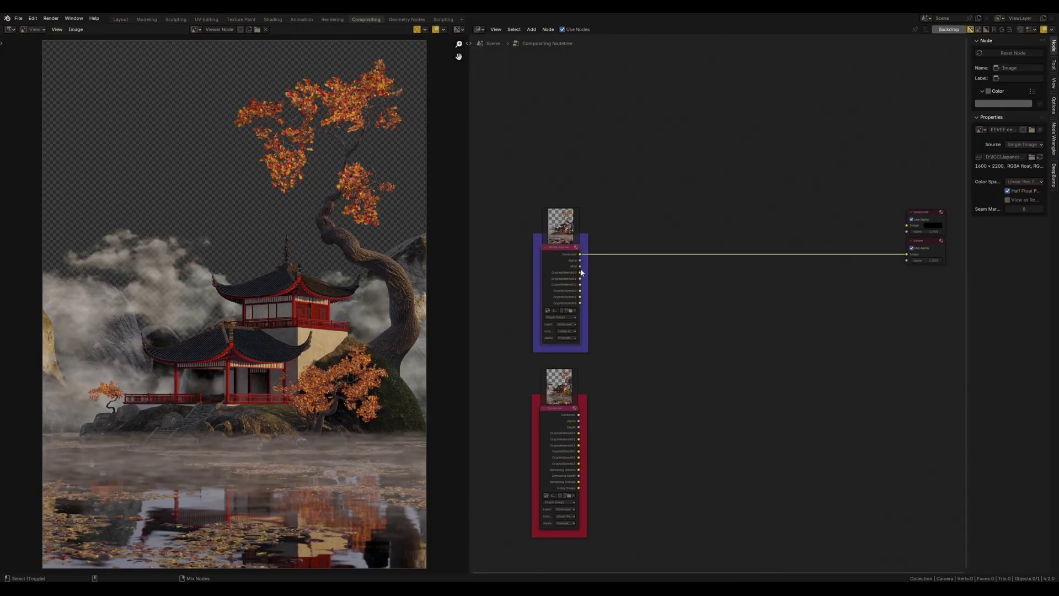
Preview the mist pass, feed it into the Mix node's factor, and darken the fog colour.
{"action": "left_click", "coordinate": [586, 278], "text": "ctrl+shift"}
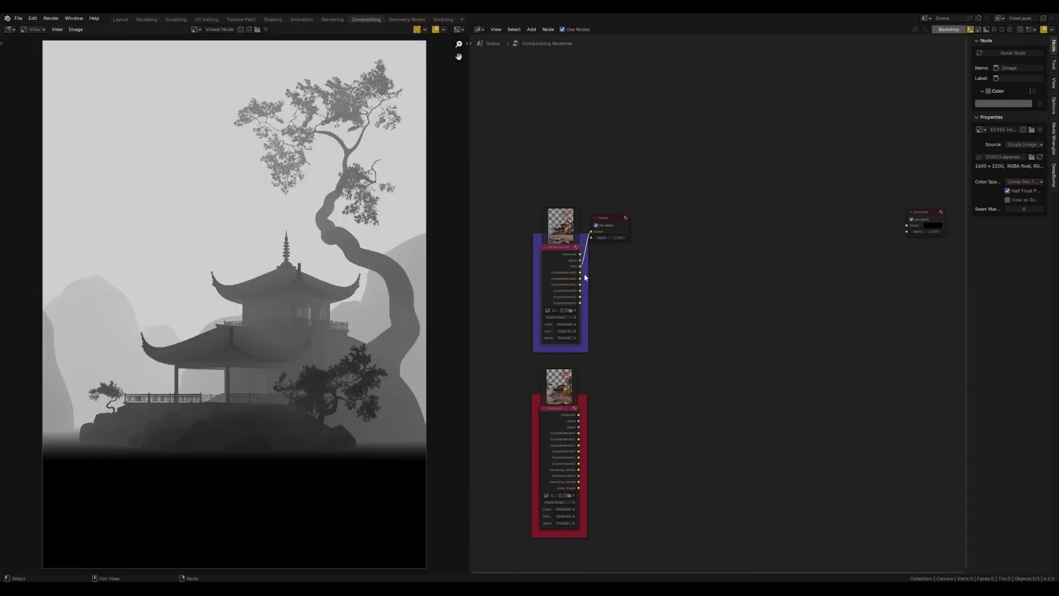
{"action": "left_click_drag", "start_coordinate": [616, 227], "coordinate": [721, 283]}
{"action": "scroll", "coordinate": [314, 300], "scroll_direction": "up", "scroll_amount": 5}
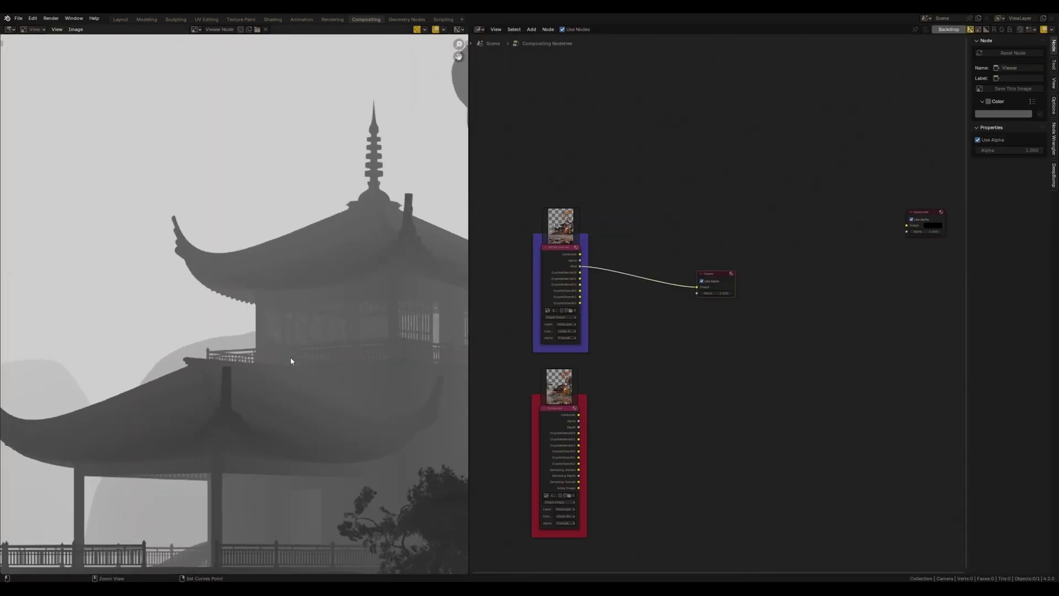
{"action": "scroll", "coordinate": [248, 355], "scroll_direction": "up", "scroll_amount": 2}
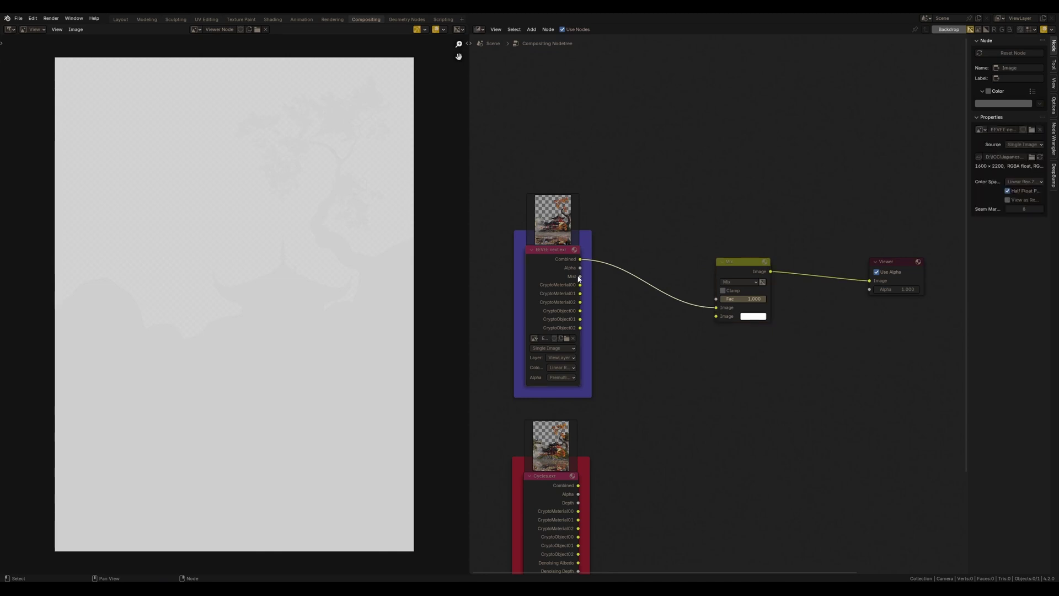
{"action": "left_click_drag", "start_coordinate": [715, 299], "coordinate": [715, 300]}
{"action": "left_click_drag", "start_coordinate": [749, 267], "coordinate": [745, 245]}
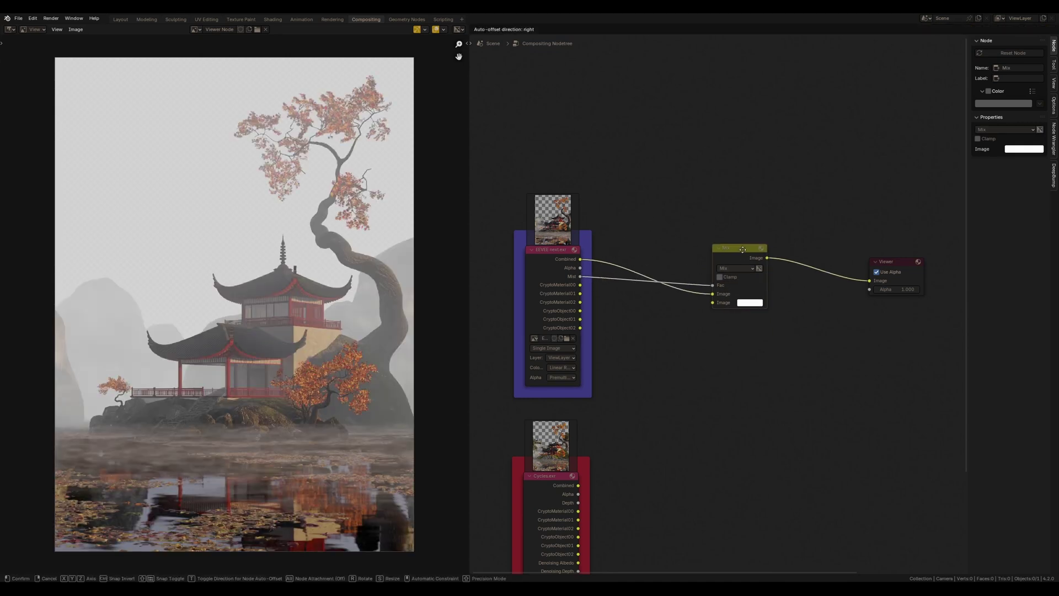
{"action": "left_click", "coordinate": [749, 295]}
{"action": "left_click_drag", "start_coordinate": [815, 192], "coordinate": [815, 196]}
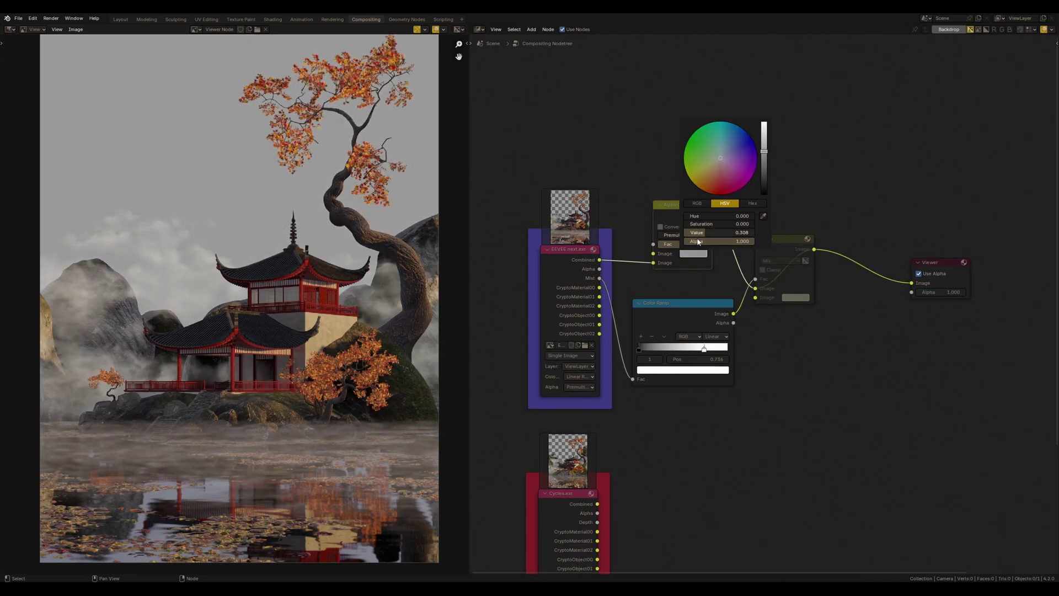
Refine the fog colour to value 0.263 and move the ramp's white stop to 0.936.
{"action": "left_click", "coordinate": [796, 297]}
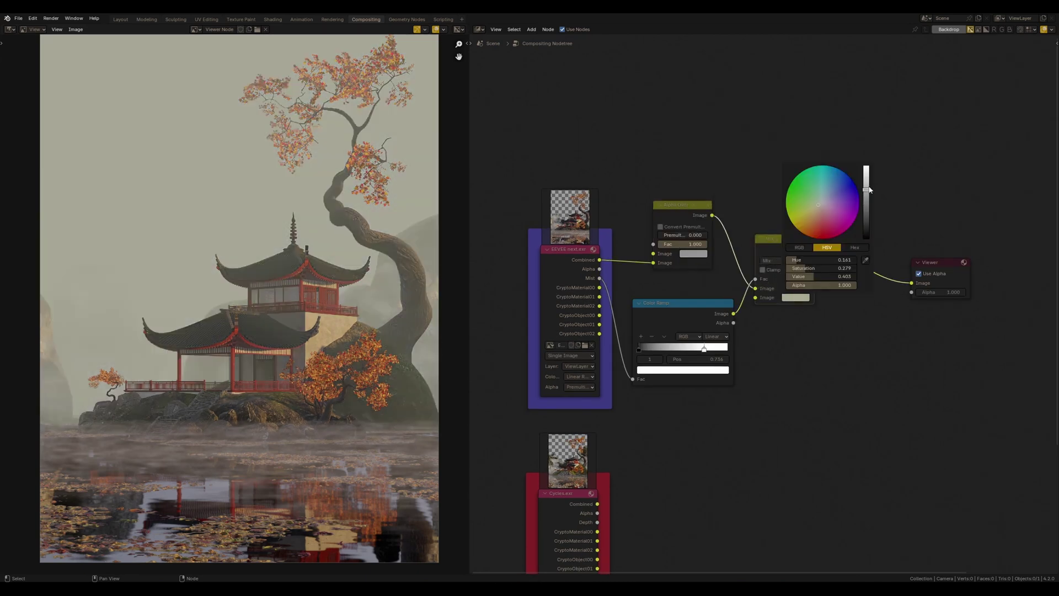
{"action": "left_click_drag", "start_coordinate": [865, 199], "coordinate": [868, 211]}
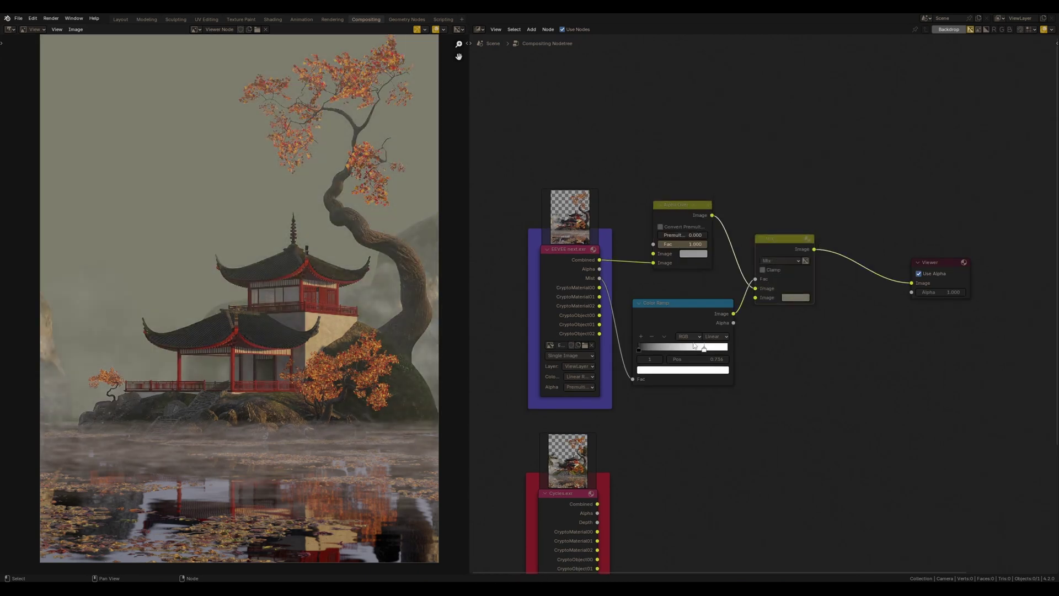
{"action": "mouse_move", "coordinate": [696, 347]}
{"action": "left_mouse_down"}
{"action": "mouse_move", "coordinate": [724, 352]}
{"action": "mouse_move", "coordinate": [704, 348]}
{"action": "left_mouse_up"}
{"action": "left_click", "coordinate": [796, 297]}
{"action": "left_click_drag", "start_coordinate": [867, 210], "coordinate": [867, 201]}
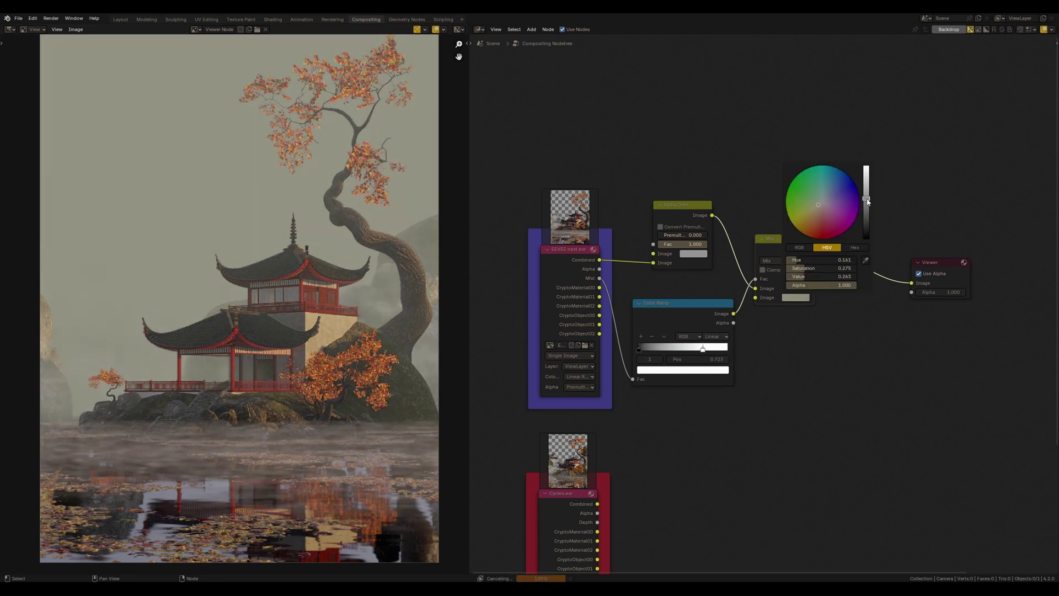
{"action": "left_click_drag", "start_coordinate": [699, 315], "coordinate": [697, 309]}
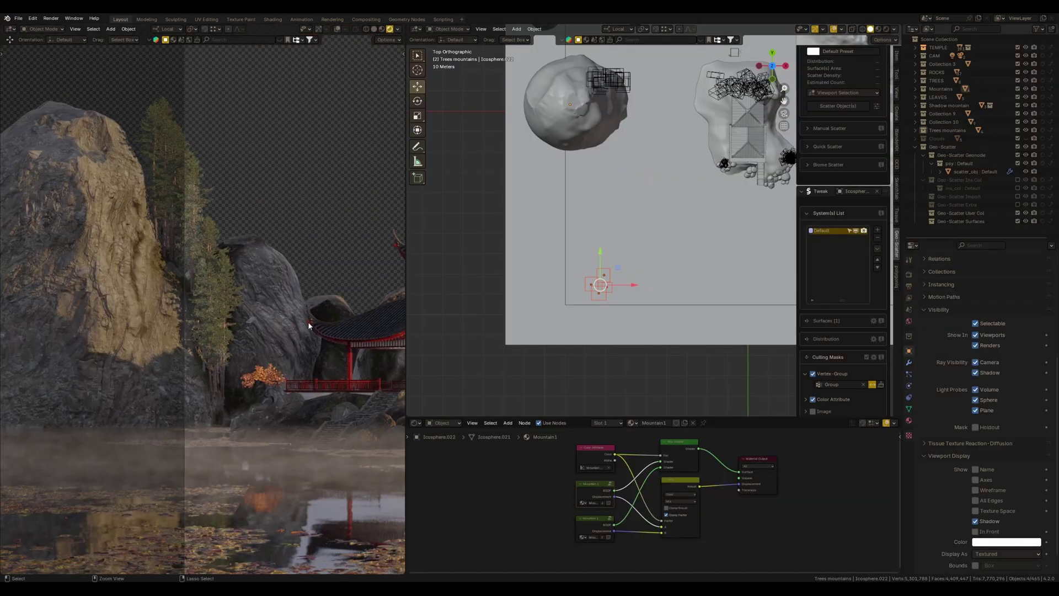
Enable random rotation in the pine scatter's distribution settings.
{"action": "middle_click_drag", "start_coordinate": [607, 210], "coordinate": [671, 219]}
{"action": "scroll", "coordinate": [833, 259], "scroll_direction": "down", "scroll_amount": 3}
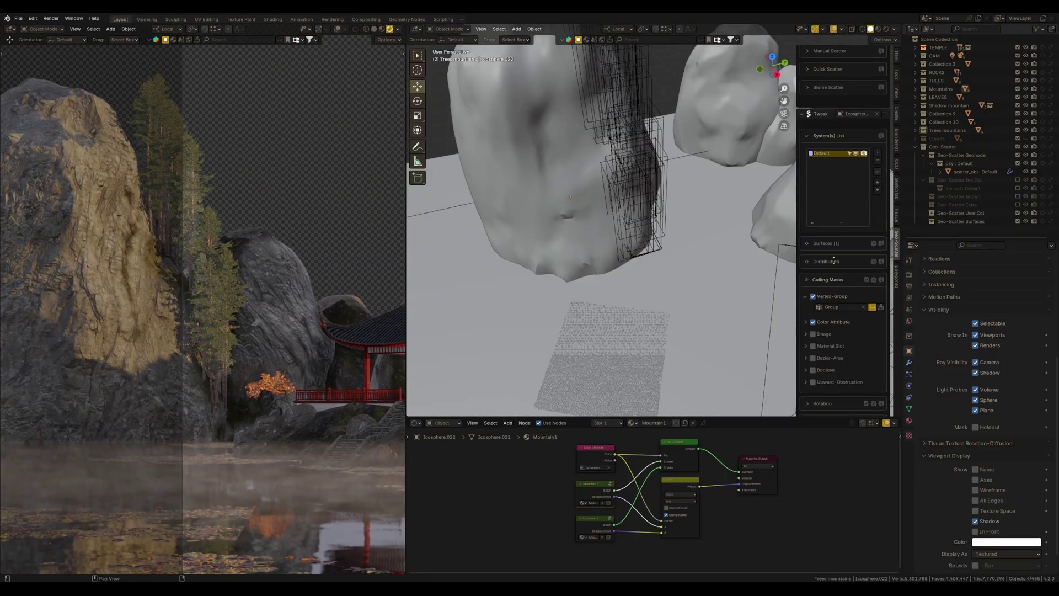
{"action": "left_click", "coordinate": [833, 259]}
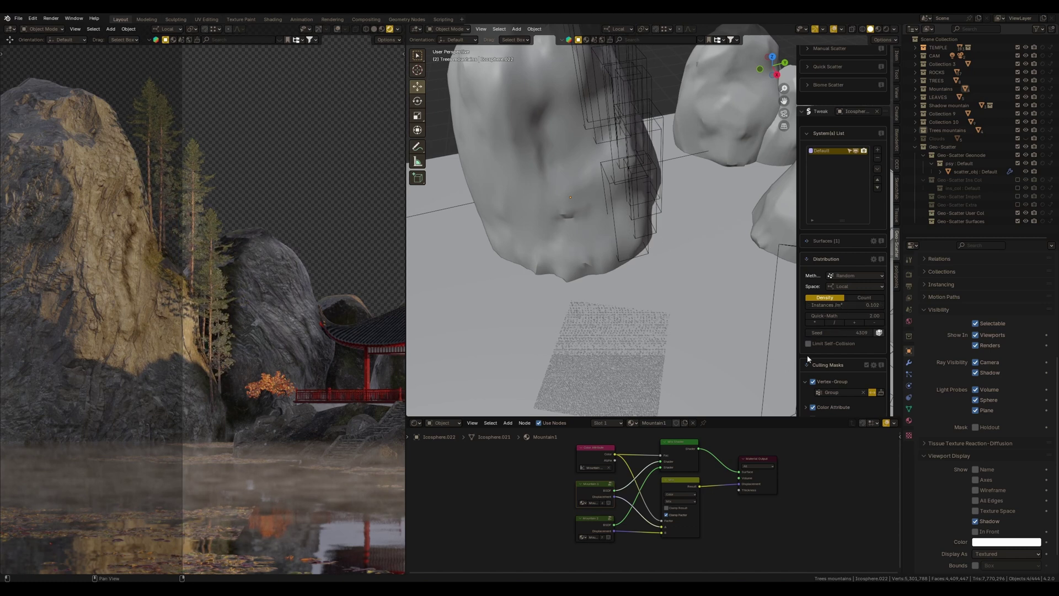
{"action": "scroll", "coordinate": [810, 372], "scroll_direction": "down", "scroll_amount": 5}
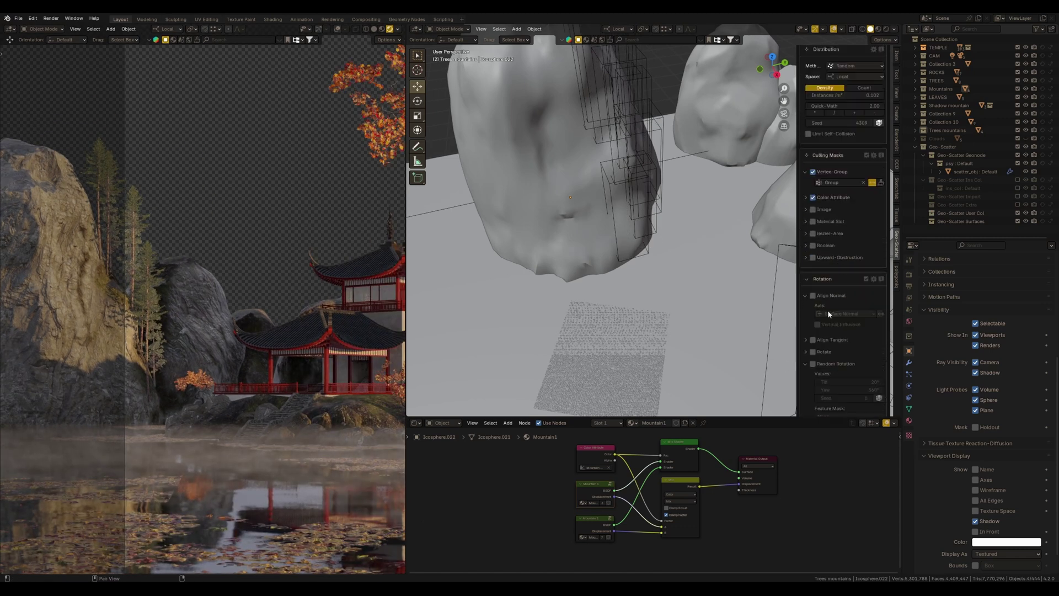
{"action": "scroll", "coordinate": [829, 313], "scroll_direction": "down", "scroll_amount": 2}
{"action": "left_click", "coordinate": [812, 339]}
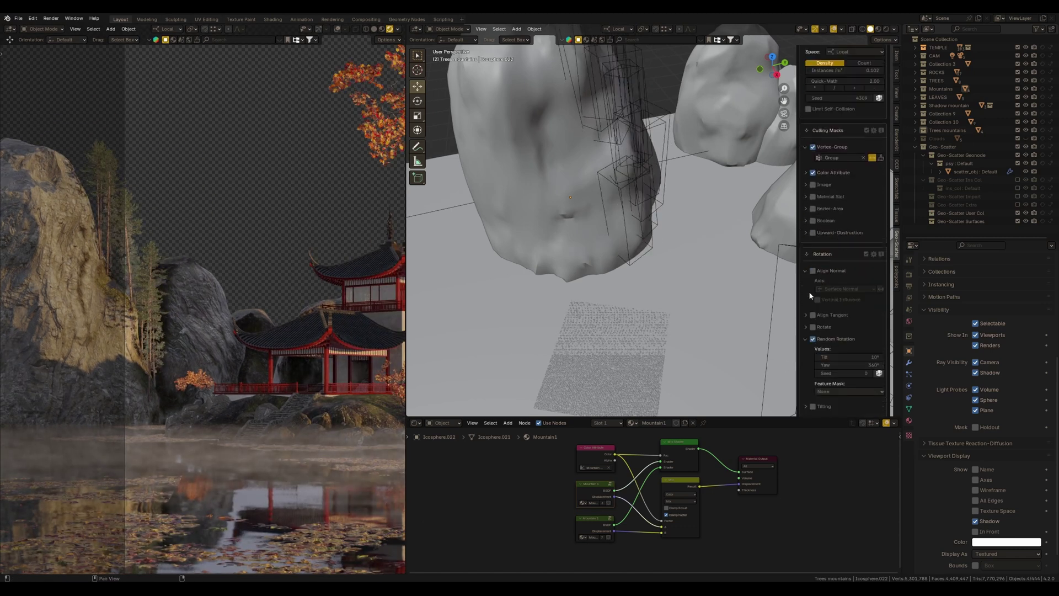
{"action": "key", "text": "Return"}
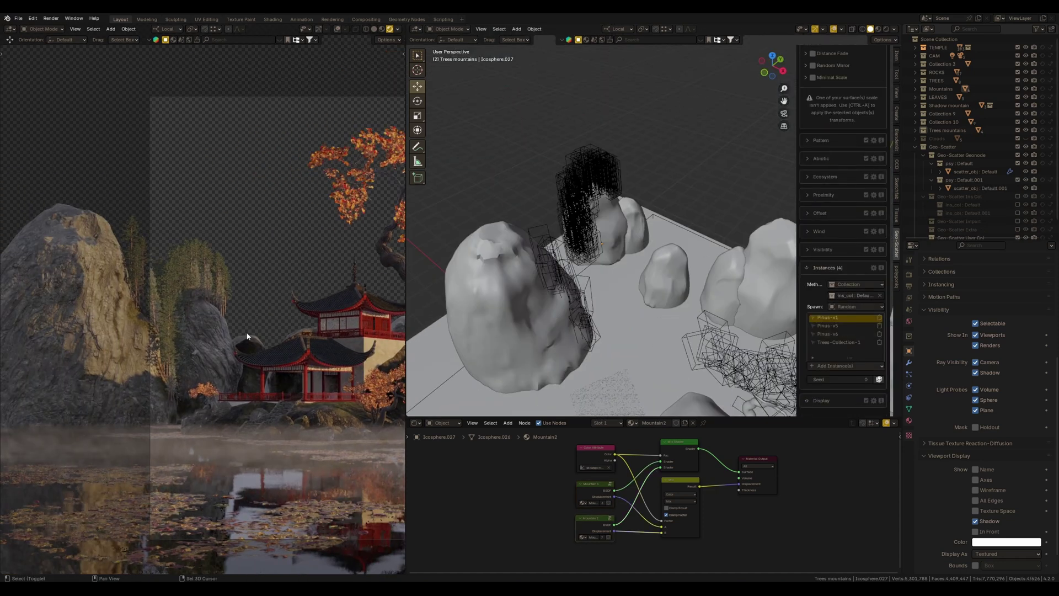
Render a preview, paint tree weight along the rock's edge, and return to Object Mode.
{"action": "scroll", "coordinate": [835, 212], "scroll_direction": "up", "scroll_amount": 10}
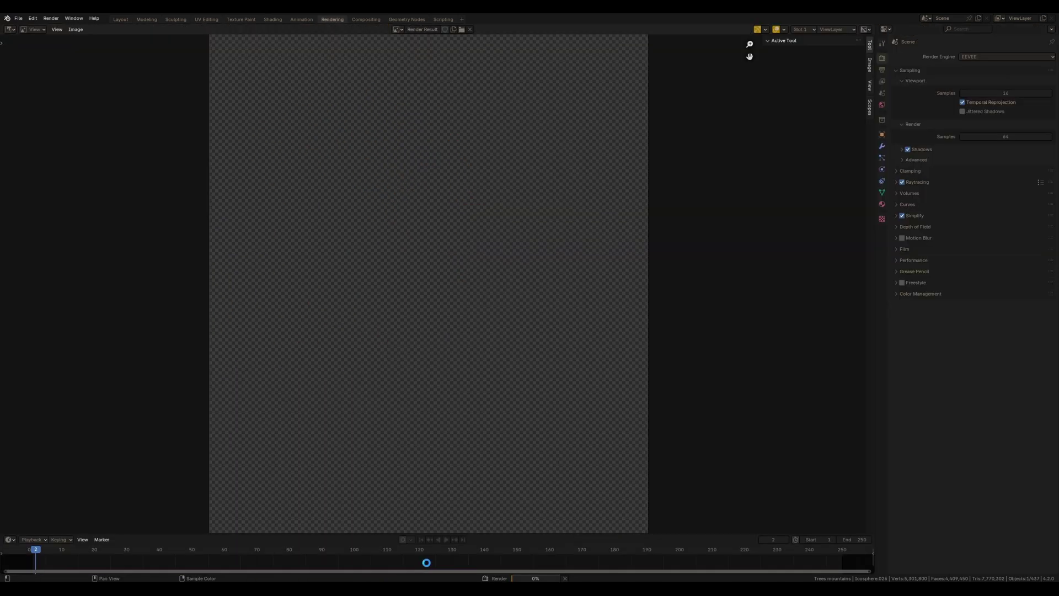
{"action": "key", "text": "ctrl+shift+Escape"}
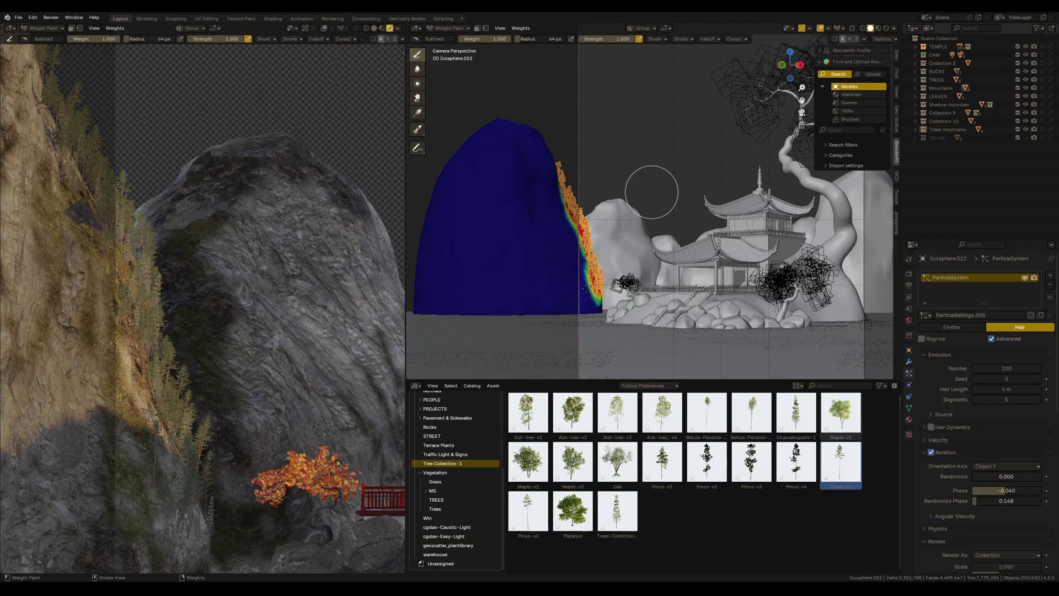
{"action": "mouse_move", "coordinate": [597, 309]}
{"action": "left_mouse_down"}
{"action": "mouse_move", "coordinate": [595, 281]}
{"action": "mouse_move", "coordinate": [594, 329]}
{"action": "mouse_move", "coordinate": [576, 279]}
{"action": "mouse_move", "coordinate": [583, 270]}
{"action": "mouse_move", "coordinate": [587, 279]}
{"action": "left_mouse_up"}
{"action": "key", "text": "ctrl+Tab"}
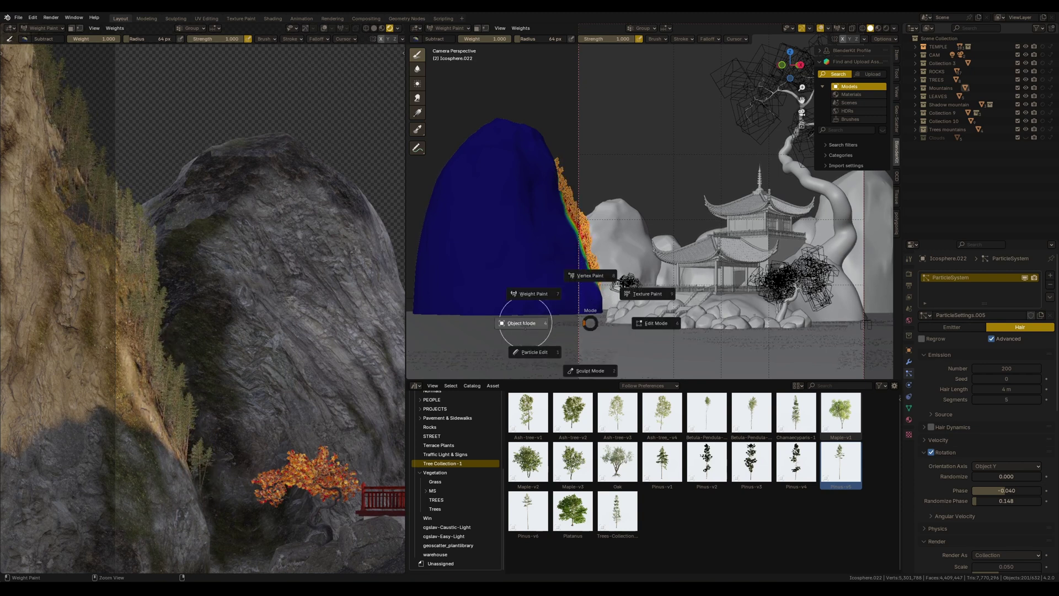
{"action": "left_click", "coordinate": [549, 331]}
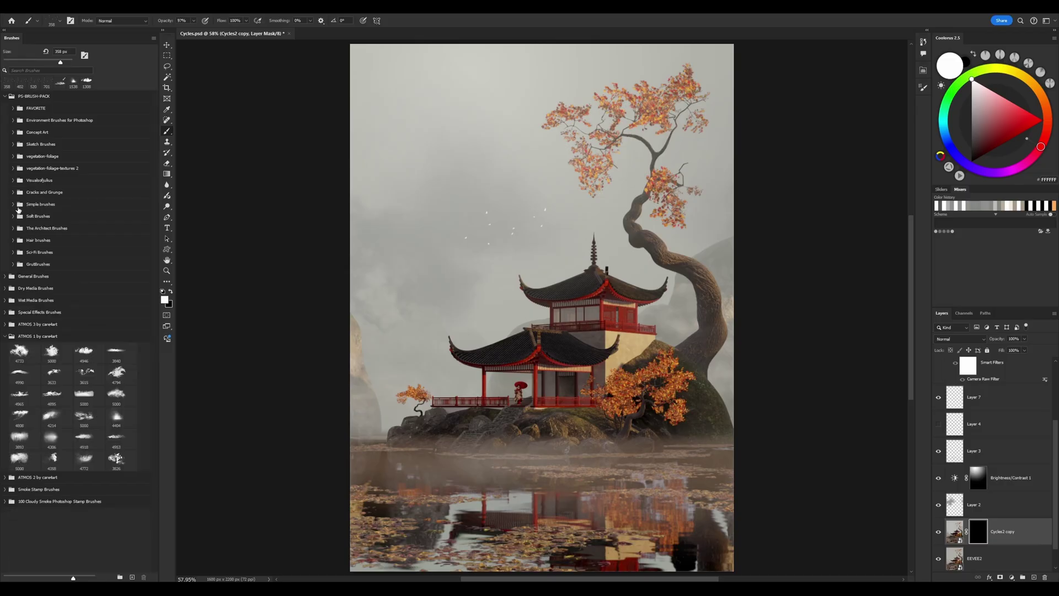
{"action": "left_click", "coordinate": [13, 204]}
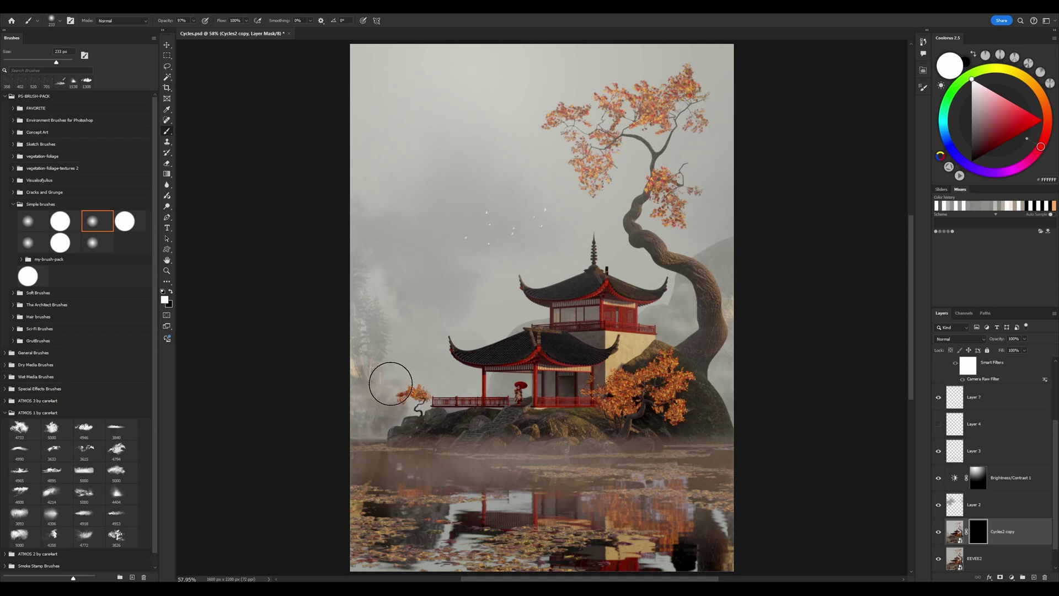
Set the soft round brush to black and adjust its brush settings for the Cycles2 copy mask.
{"action": "key", "text": "x"}
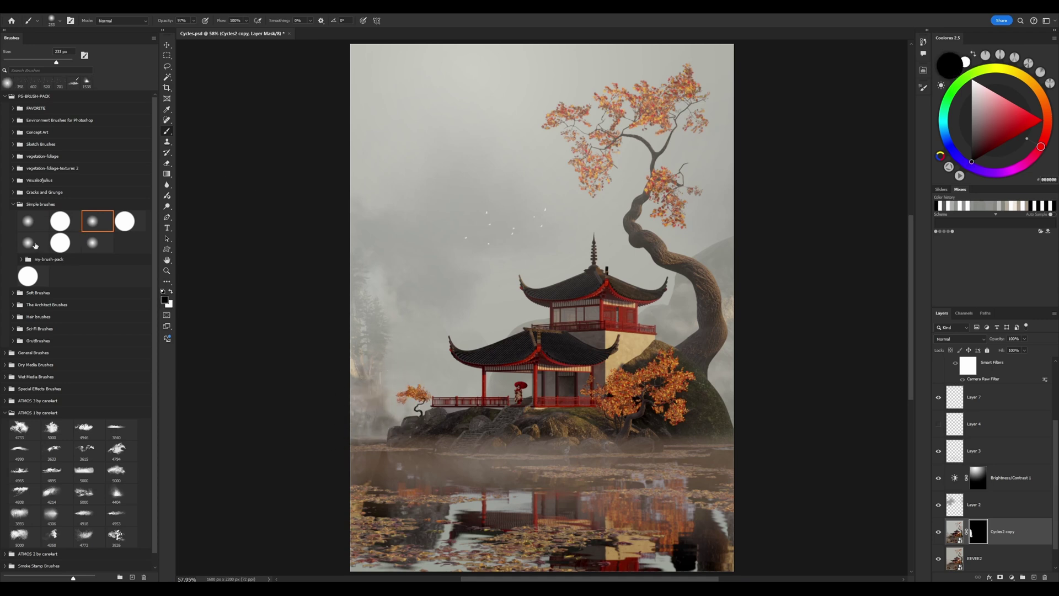
{"action": "left_click", "coordinate": [924, 88]}
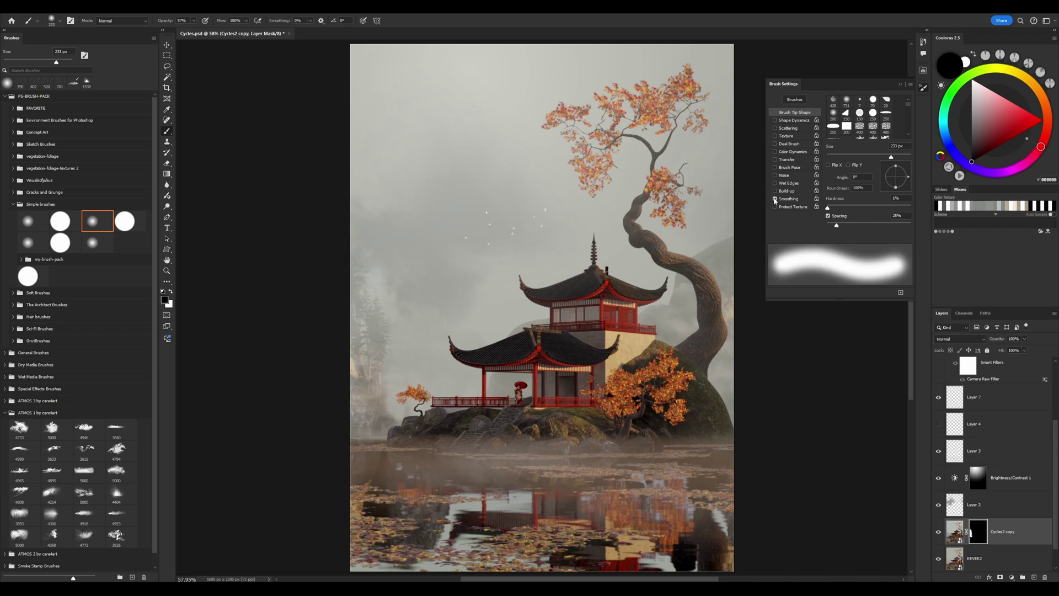
{"action": "key", "text": "x"}
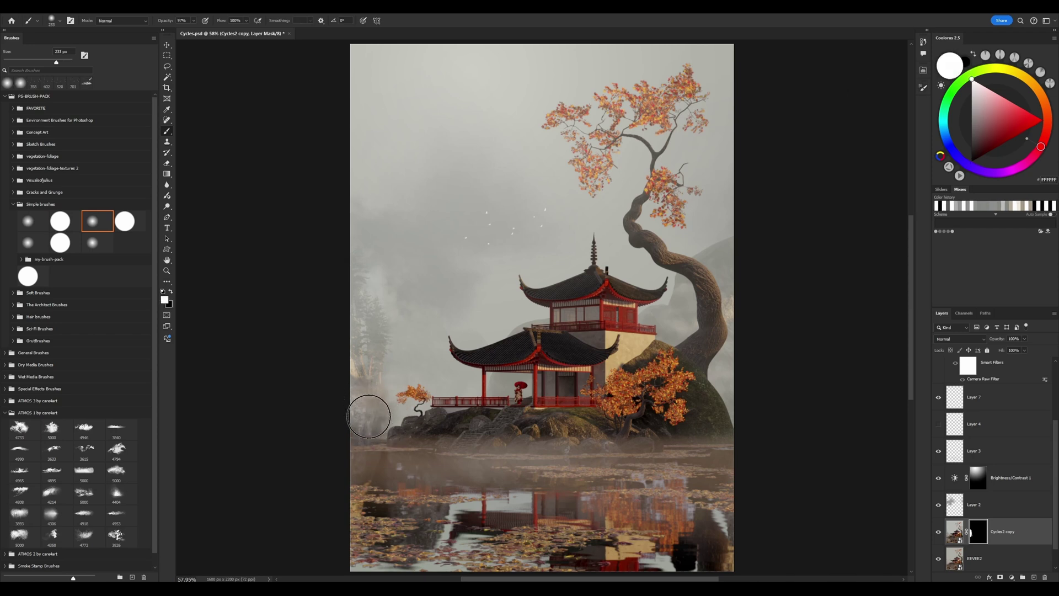
{"action": "key", "text": "x"}
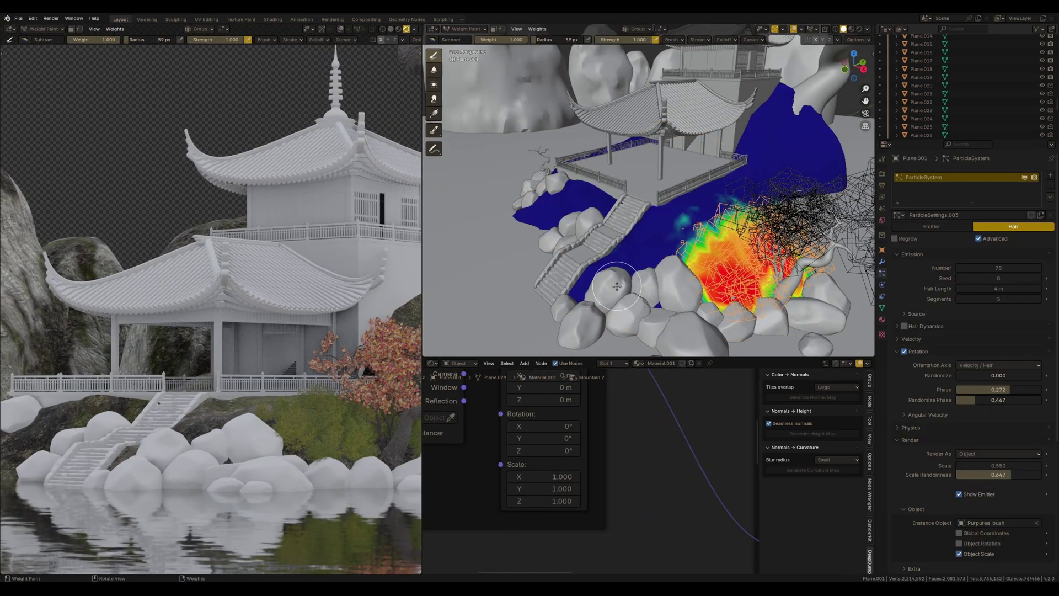
With the Add weight brush at 64 px, paint density near the stairs, left rocks, and tree trunk.
{"action": "left_click", "coordinate": [434, 39]}
{"action": "left_click", "coordinate": [544, 59]}
{"action": "mouse_move", "coordinate": [604, 268]}
{"action": "left_mouse_down"}
{"action": "mouse_move", "coordinate": [588, 287]}
{"action": "mouse_move", "coordinate": [627, 286]}
{"action": "mouse_move", "coordinate": [585, 290]}
{"action": "mouse_move", "coordinate": [599, 293]}
{"action": "mouse_move", "coordinate": [591, 282]}
{"action": "mouse_move", "coordinate": [613, 291]}
{"action": "mouse_move", "coordinate": [646, 254]}
{"action": "mouse_move", "coordinate": [637, 265]}
{"action": "mouse_move", "coordinate": [667, 265]}
{"action": "mouse_move", "coordinate": [636, 283]}
{"action": "left_mouse_up"}
{"action": "key", "text": "f"}
{"action": "left_click", "coordinate": [603, 280]}
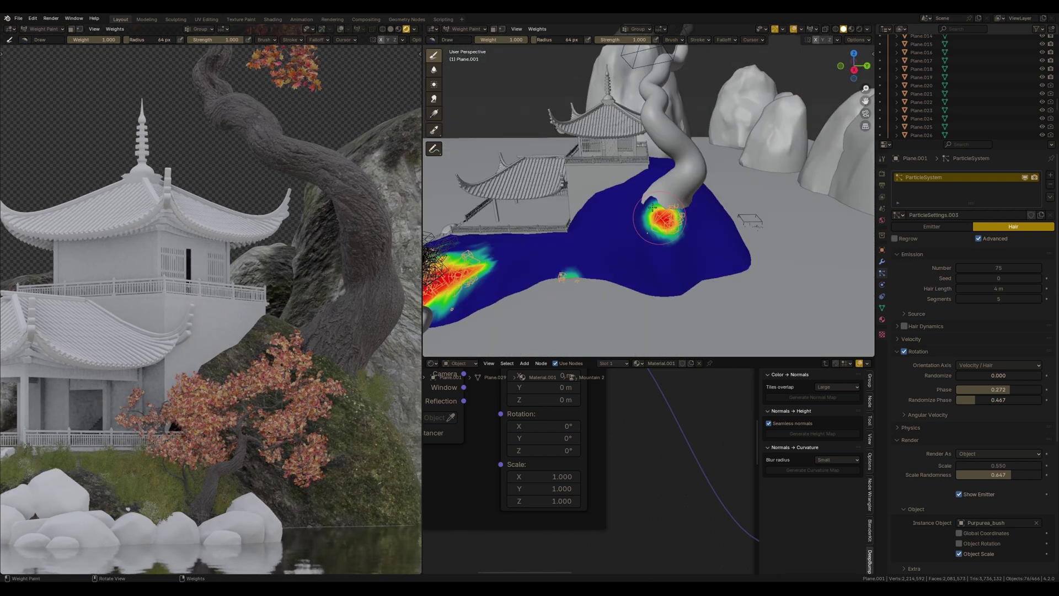
{"action": "mouse_move", "coordinate": [662, 218]}
{"action": "left_mouse_down"}
{"action": "mouse_move", "coordinate": [682, 221]}
{"action": "mouse_move", "coordinate": [635, 225]}
{"action": "mouse_move", "coordinate": [651, 178]}
{"action": "mouse_move", "coordinate": [618, 177]}
{"action": "mouse_move", "coordinate": [586, 204]}
{"action": "mouse_move", "coordinate": [688, 255]}
{"action": "mouse_move", "coordinate": [662, 242]}
{"action": "mouse_move", "coordinate": [670, 237]}
{"action": "left_mouse_up"}
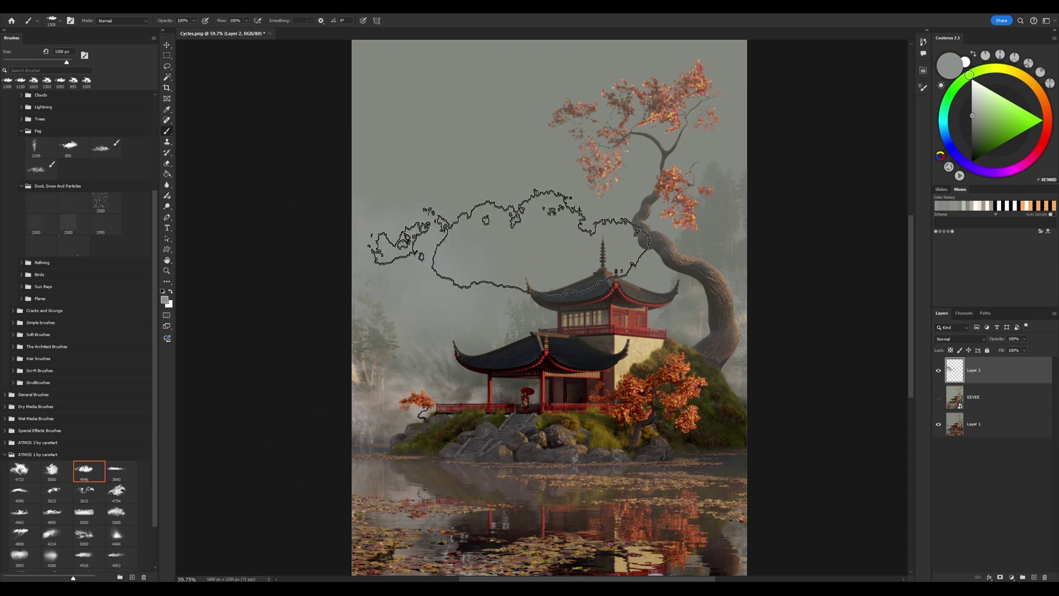
Brush cloud mist on the left, then lower exposure outside an inverted radial mask around the temple.
{"action": "left_click", "coordinate": [117, 534]}
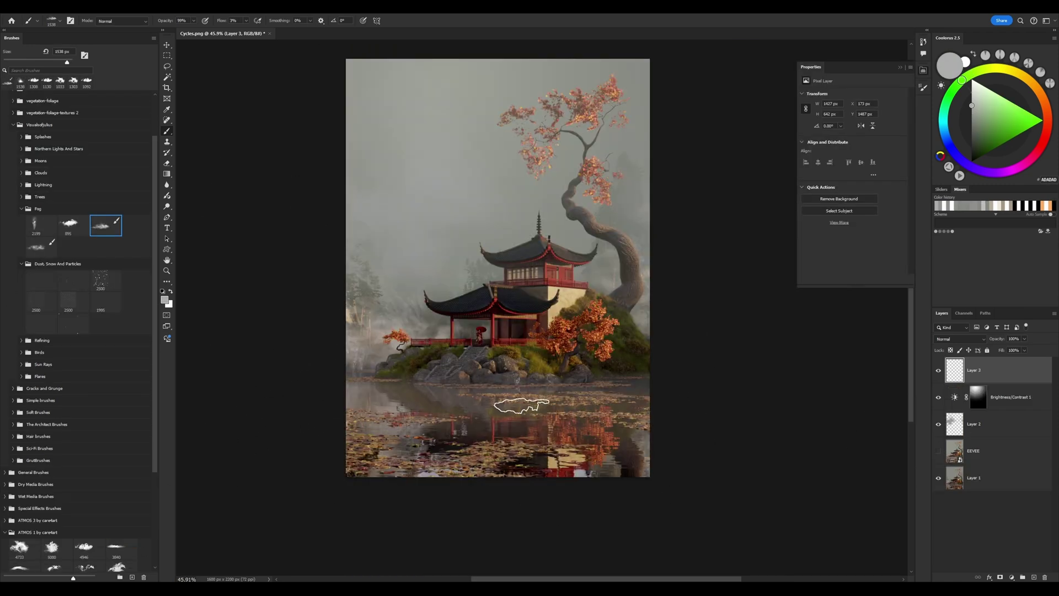
{"action": "mouse_move", "coordinate": [521, 405]}
{"action": "left_mouse_down"}
{"action": "mouse_move", "coordinate": [604, 369]}
{"action": "mouse_move", "coordinate": [357, 439]}
{"action": "left_mouse_up"}
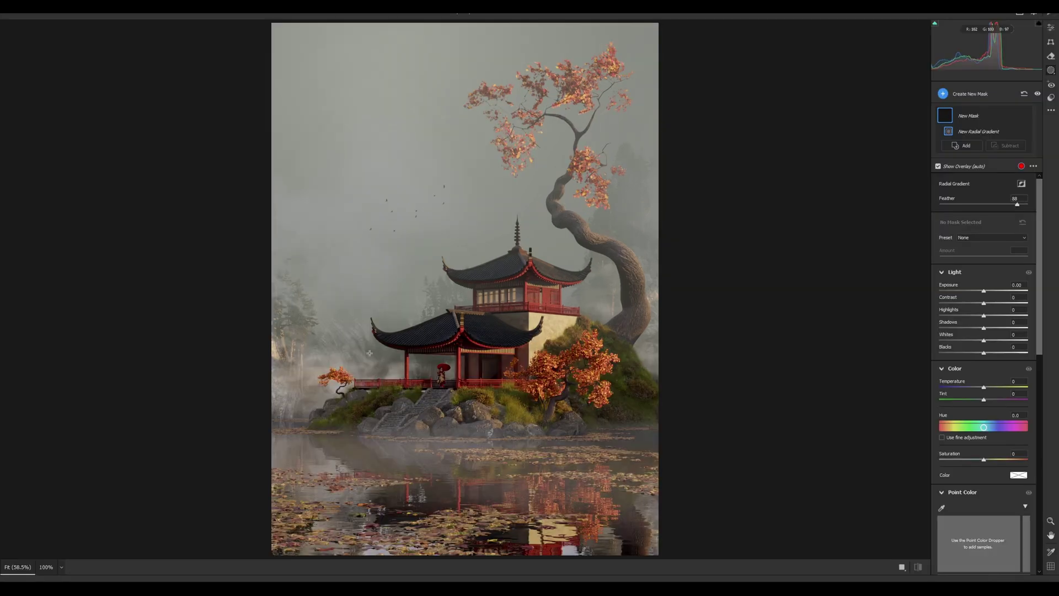
{"action": "left_click_drag", "start_coordinate": [485, 342], "coordinate": [717, 441]}
{"action": "key", "text": "apostrophe"}
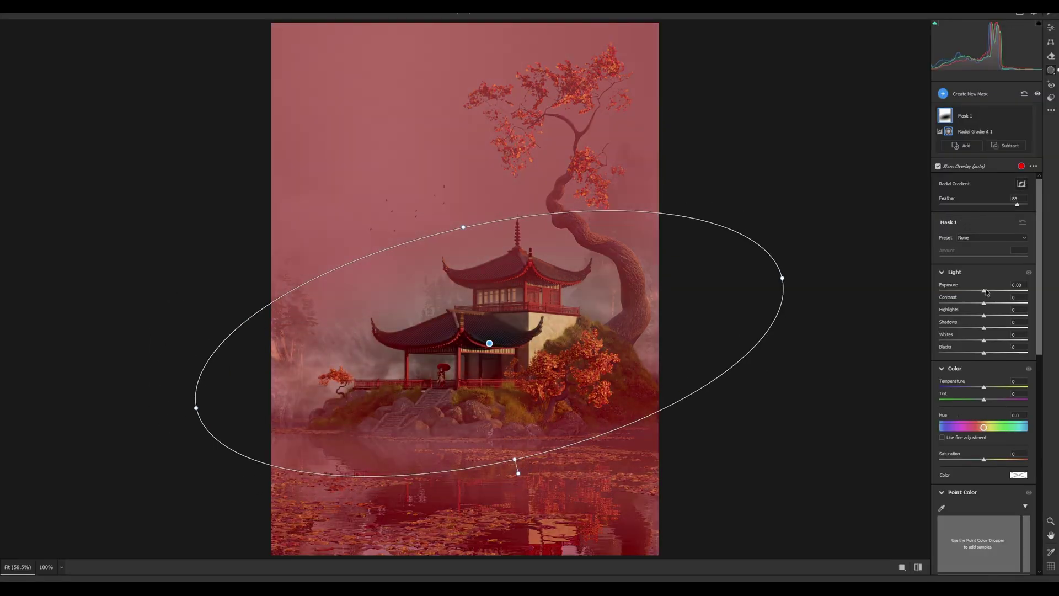
{"action": "mouse_move", "coordinate": [984, 291]}
{"action": "left_mouse_down"}
{"action": "mouse_move", "coordinate": [971, 291]}
{"action": "mouse_move", "coordinate": [991, 293]}
{"action": "mouse_move", "coordinate": [982, 292]}
{"action": "left_mouse_up"}
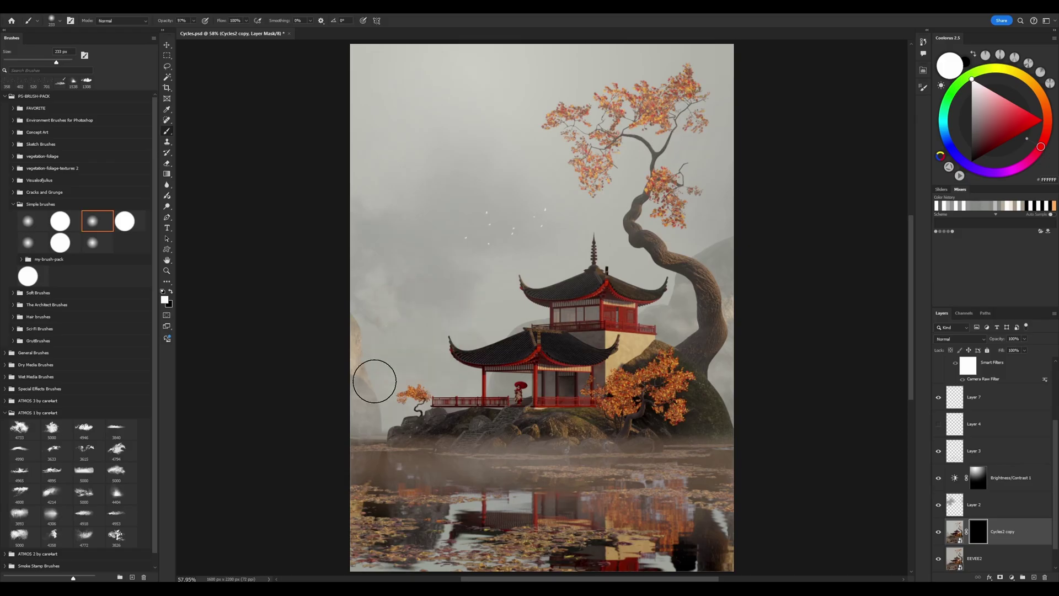
Paint the Cycles2 copy mask with a soft round brush to reveal cliff detail along the left edge.
{"action": "left_click_drag", "start_coordinate": [374, 381], "coordinate": [372, 277]}
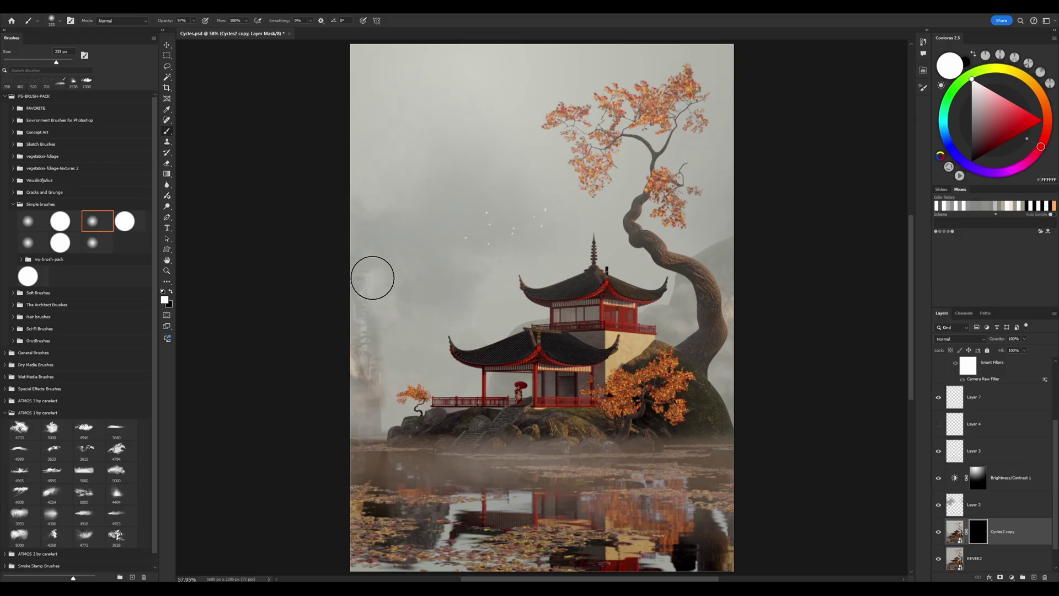
{"action": "left_click", "coordinate": [399, 373]}
{"action": "key", "text": "x"}
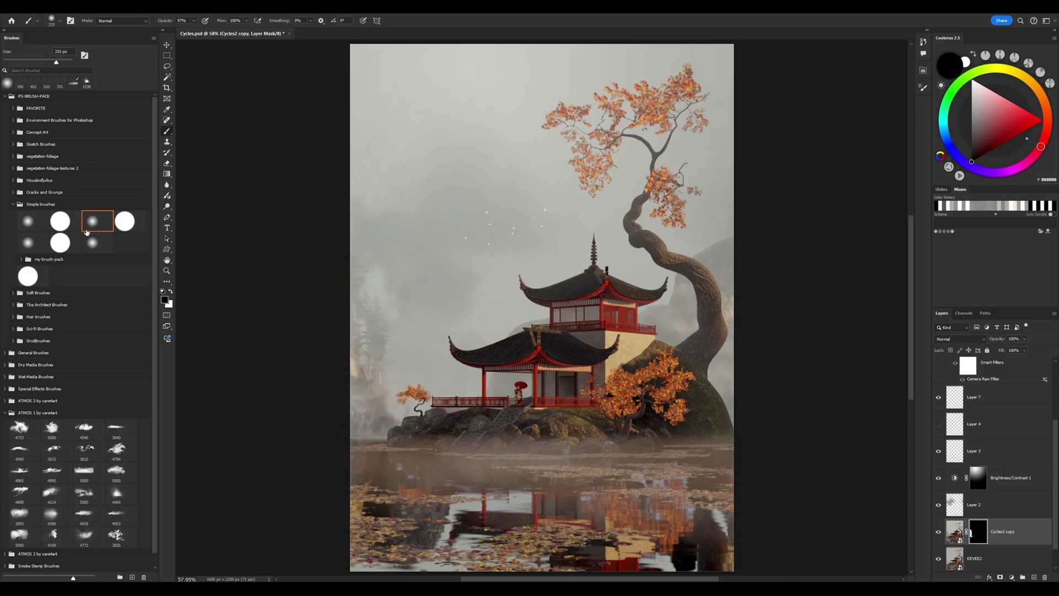
{"action": "left_click", "coordinate": [922, 87]}
{"action": "left_click", "coordinate": [923, 87]}
{"action": "key", "text": "x"}
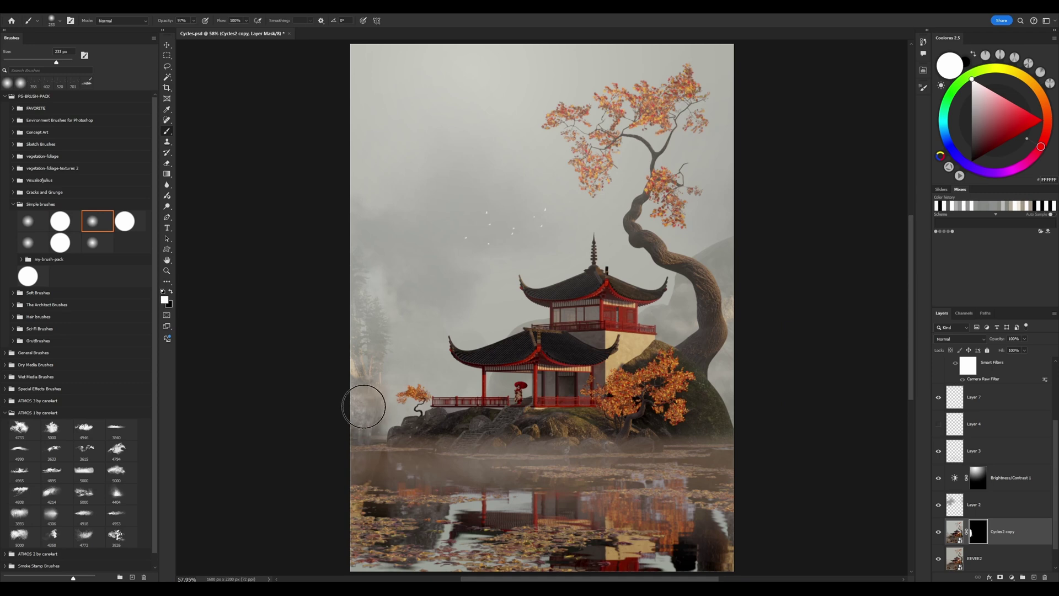
{"action": "key", "text": "x"}
{"action": "key", "text": "x"}
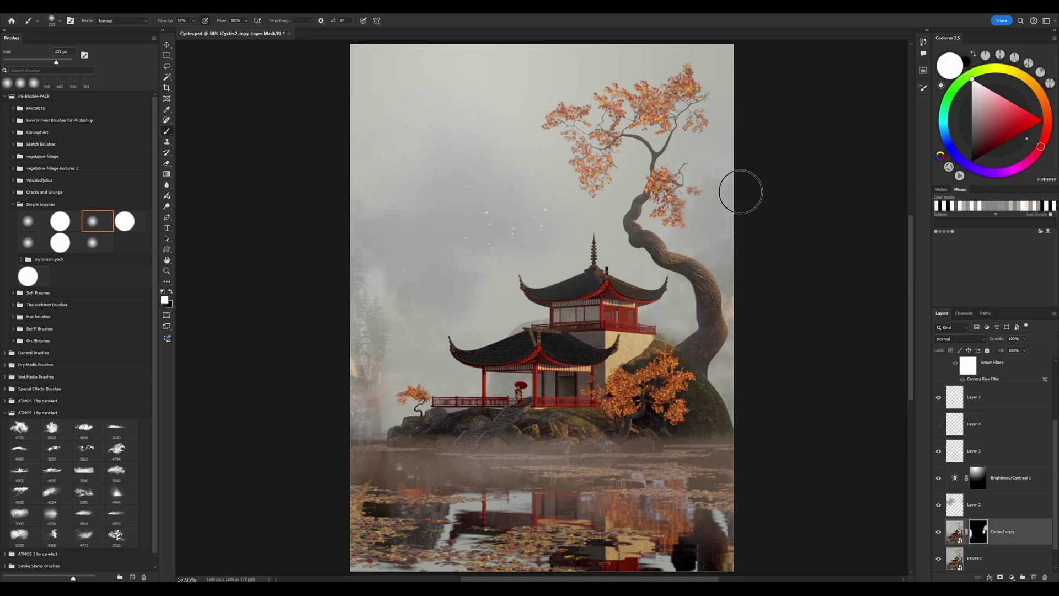
At 200% zoom, paint with a 46 px brush to reveal the misty forest left of the pagoda.
{"action": "scroll", "coordinate": [532, 352], "scroll_direction": "up", "scroll_amount": 3, "text": "alt"}
{"action": "right_click", "coordinate": [512, 344]}
{"action": "left_click", "coordinate": [530, 375]}
{"action": "right_click_drag", "start_coordinate": [505, 319], "coordinate": [435, 353], "text": "alt"}
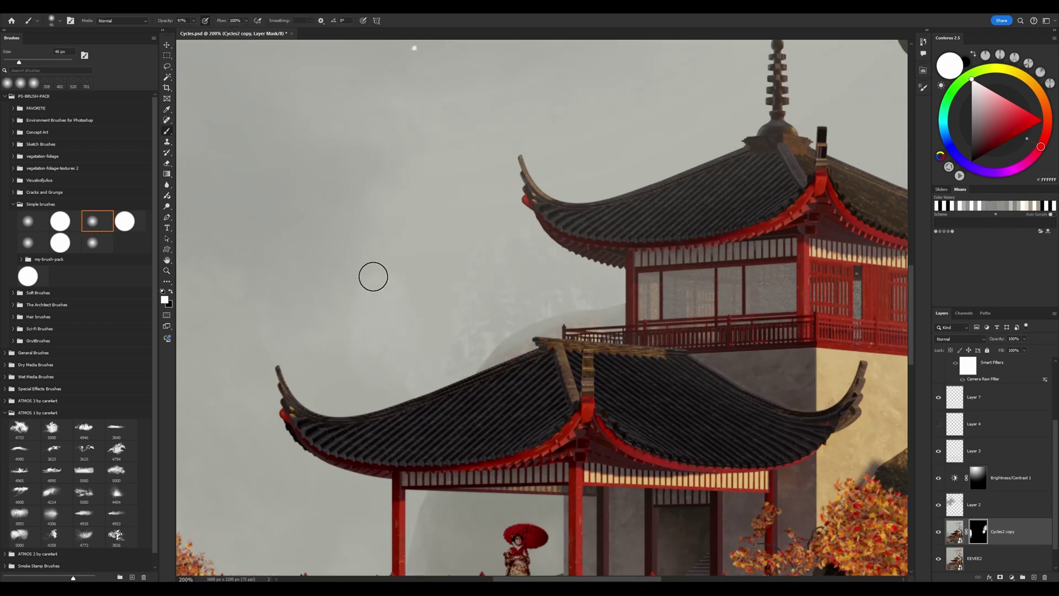
{"action": "left_click_drag", "start_coordinate": [377, 281], "coordinate": [418, 221]}
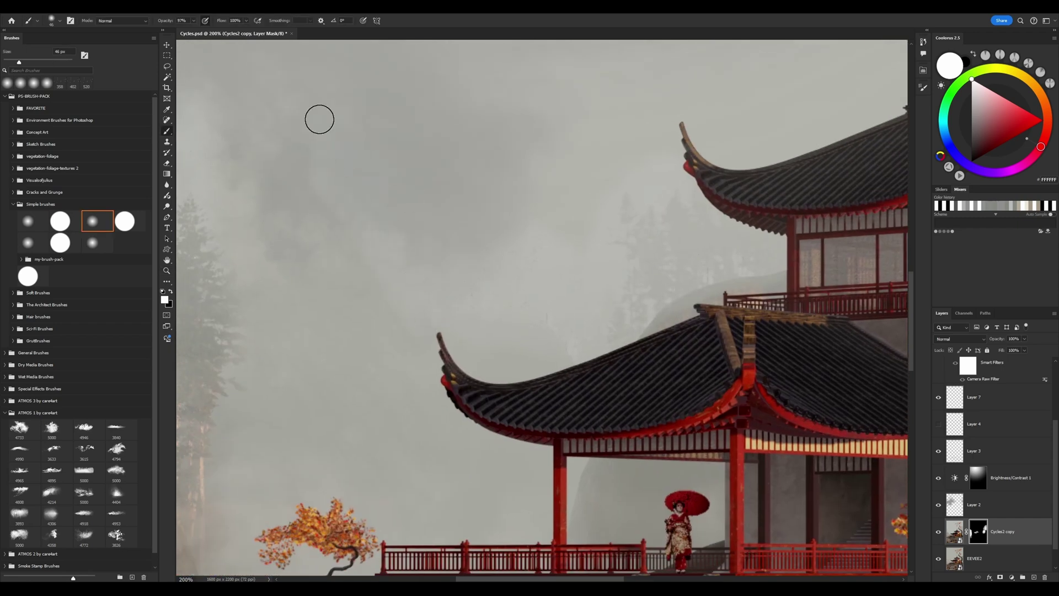
{"action": "key", "text": "ctrl+0"}
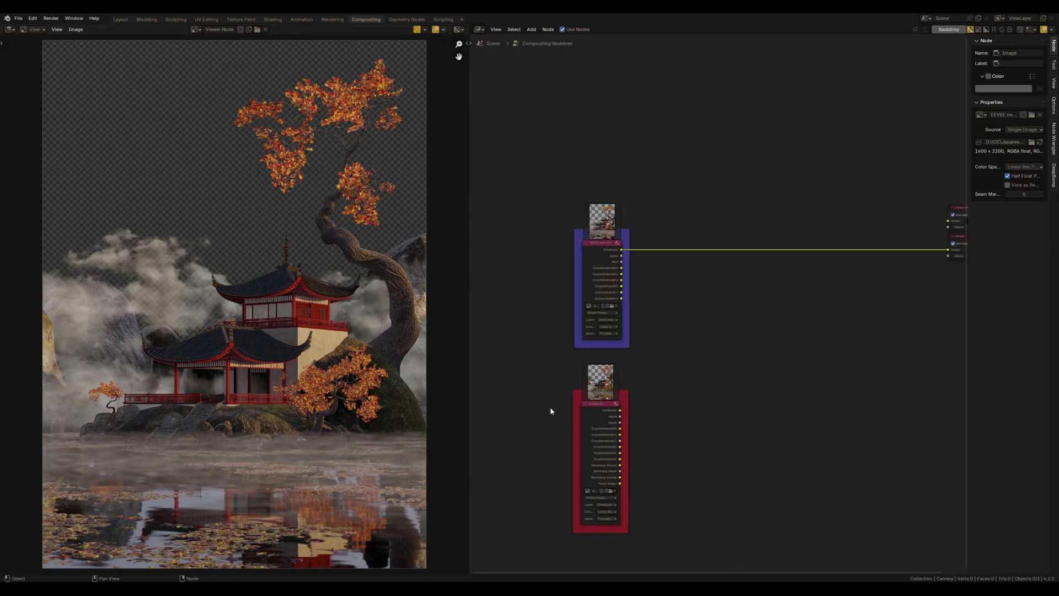
Preview the mist pass, then insert a Mix node between the Combined render and the Viewer.
{"action": "left_click", "coordinate": [627, 273], "text": "ctrl+shift"}
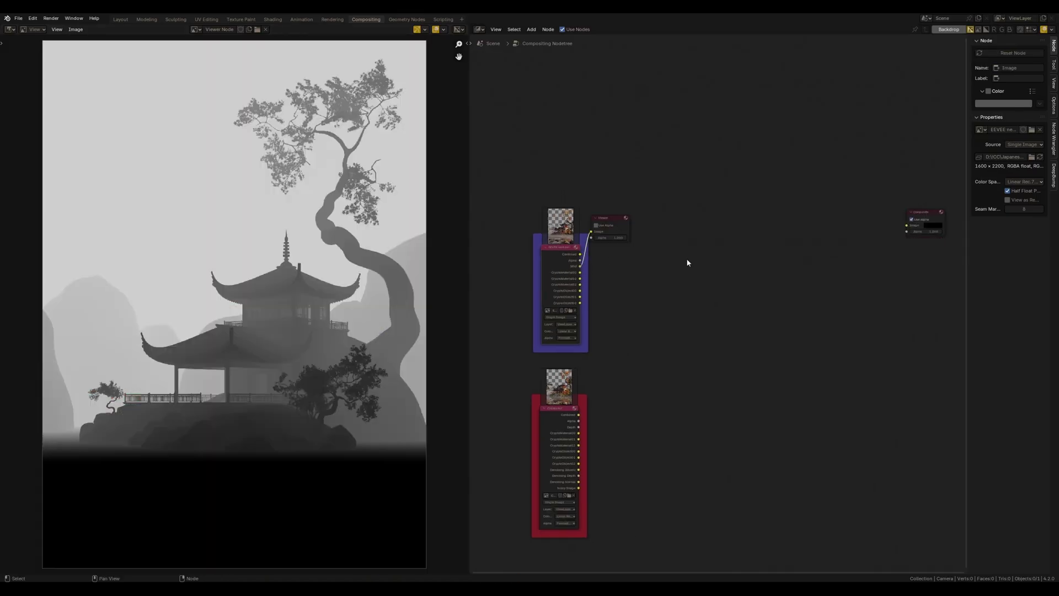
{"action": "left_click_drag", "start_coordinate": [629, 217], "coordinate": [806, 266]}
{"action": "scroll", "coordinate": [704, 326], "scroll_direction": "up", "scroll_amount": 2}
{"action": "left_click", "coordinate": [603, 210], "text": "ctrl+shift"}
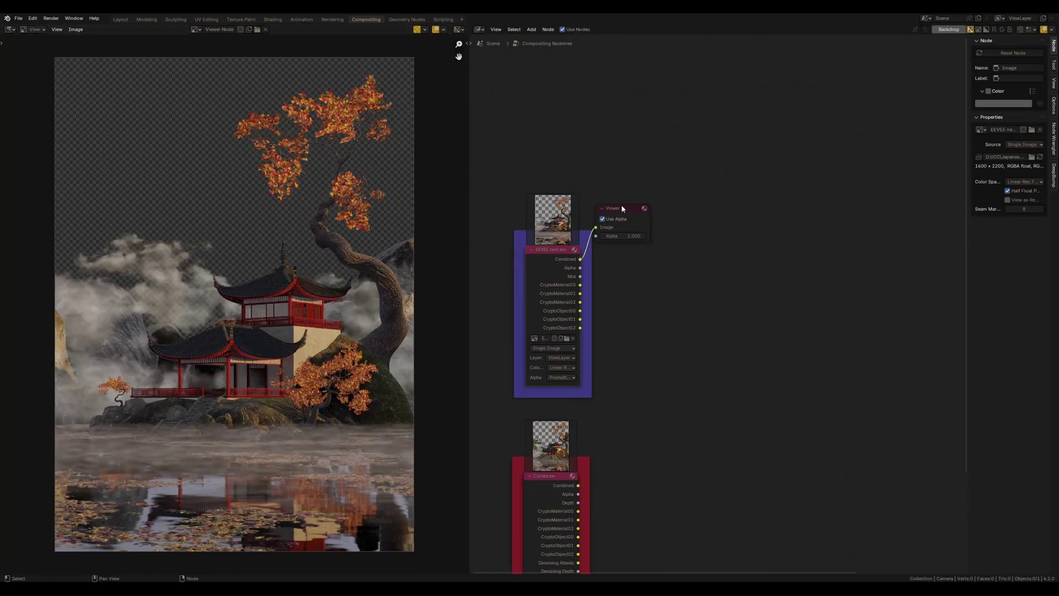
{"action": "key", "text": "shift+a"}
{"action": "left_click", "coordinate": [739, 259]}
{"action": "left_click", "coordinate": [713, 248]}
Drive the Mix factor with the Mist pass and give it a pale yellowish fog colour.
{"action": "left_click_drag", "start_coordinate": [580, 276], "coordinate": [712, 284]}
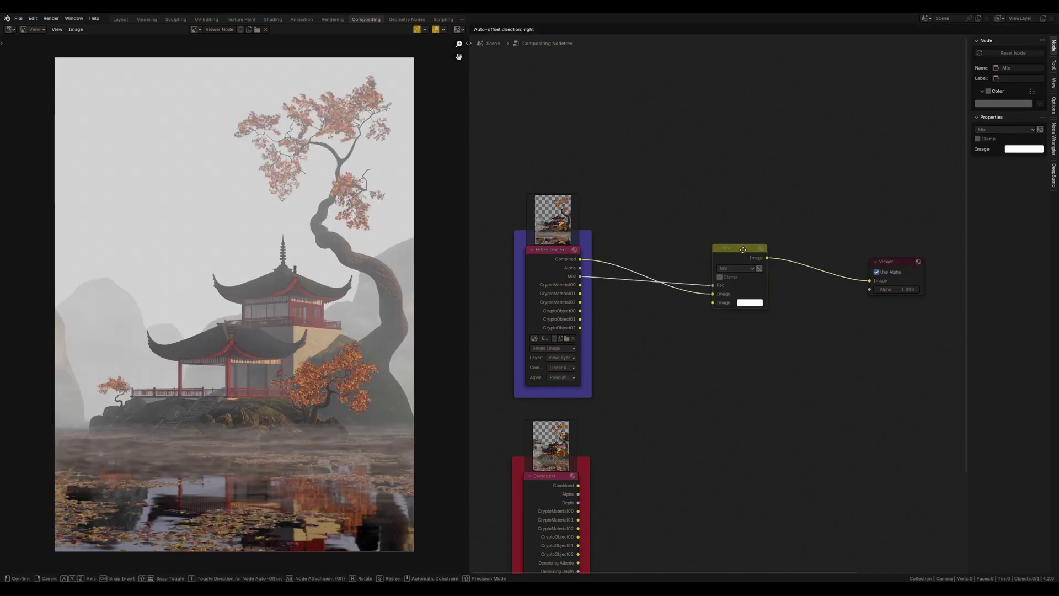
{"action": "scroll", "coordinate": [372, 393], "scroll_direction": "up", "scroll_amount": 1}
{"action": "left_click_drag", "start_coordinate": [741, 248], "coordinate": [741, 241]}
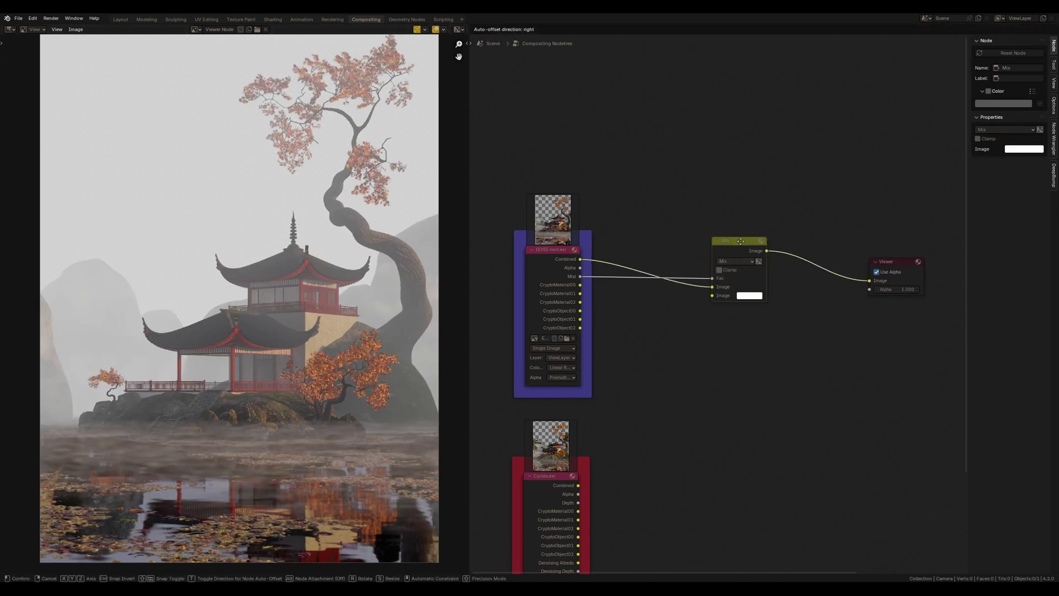
{"action": "left_click", "coordinate": [749, 295]}
{"action": "left_click", "coordinate": [763, 219]}
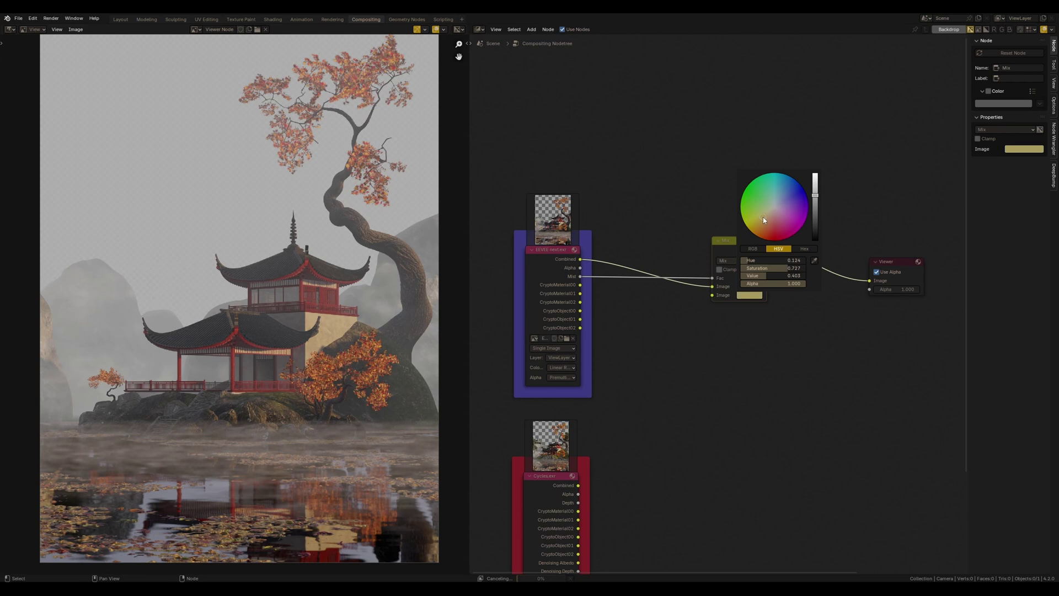
{"action": "left_click_drag", "start_coordinate": [712, 277], "coordinate": [712, 295]}
{"action": "left_click", "coordinate": [733, 260]}
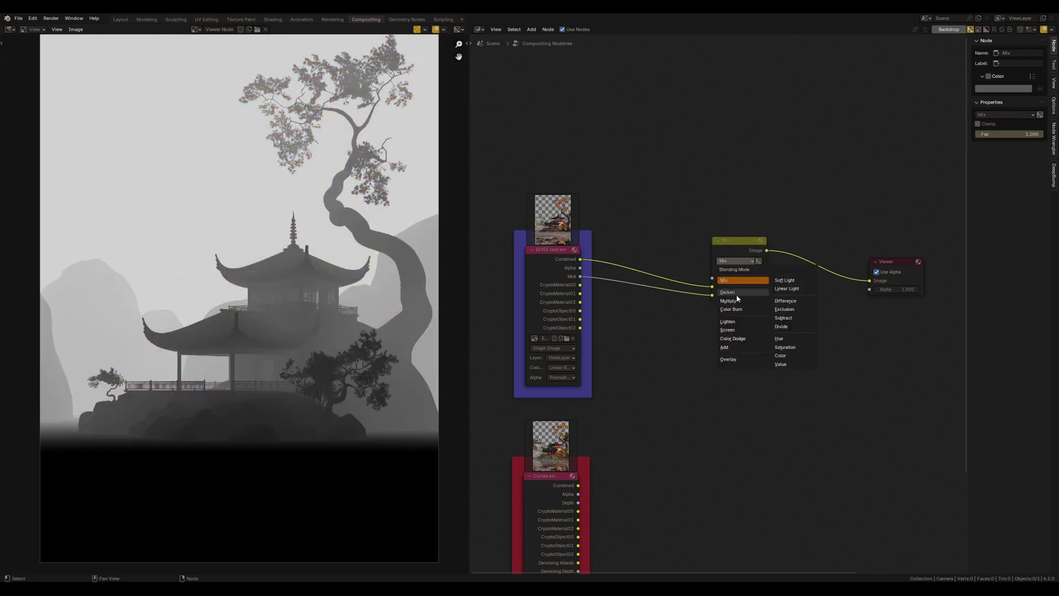
{"action": "left_click", "coordinate": [717, 340]}
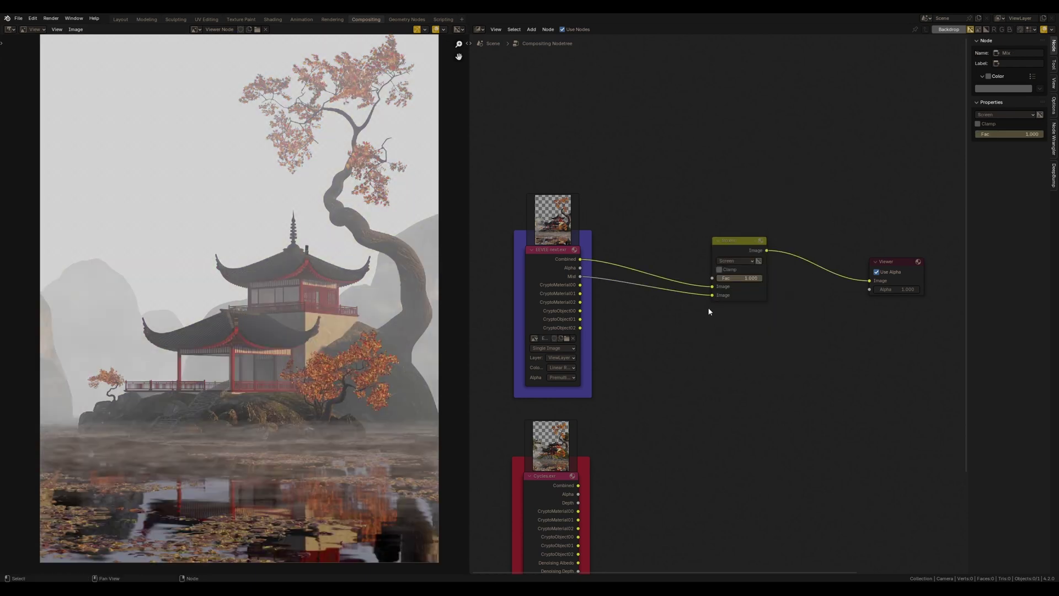
{"action": "key", "text": "ctrl+z"}
{"action": "key", "text": "ctrl+z"}
Add a Color Ramp on the mist link, shifting its white stop left and greying the fog colour.
{"action": "key", "text": "shift+a"}
{"action": "left_click", "coordinate": [713, 362]}
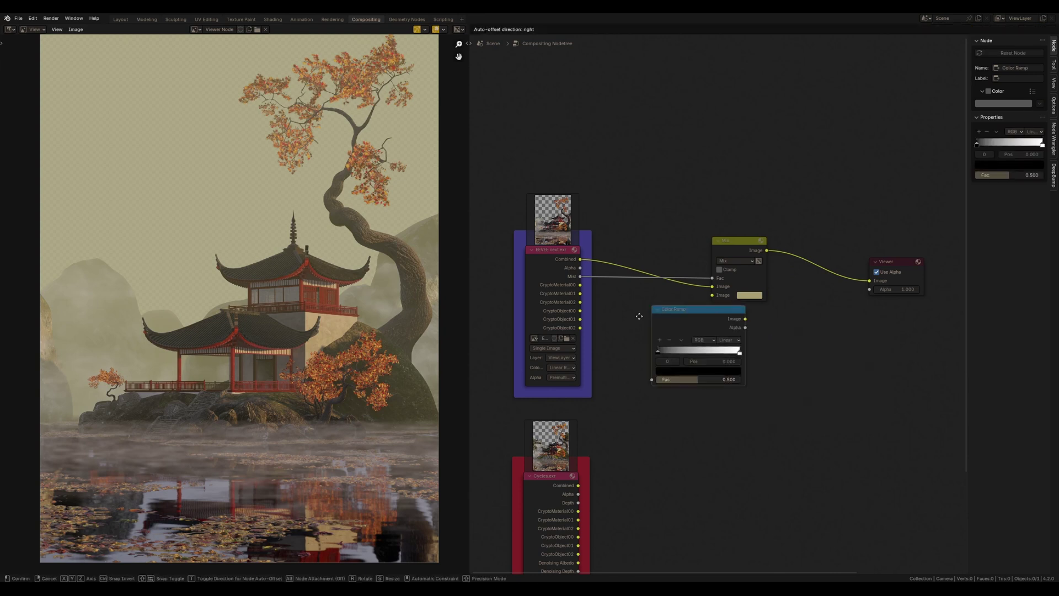
{"action": "left_click", "coordinate": [665, 363]}
{"action": "scroll", "coordinate": [664, 364], "scroll_direction": "up", "scroll_amount": 1}
{"action": "left_click_drag", "start_coordinate": [615, 355], "coordinate": [655, 350]}
{"action": "scroll", "coordinate": [720, 302], "scroll_direction": "down", "scroll_amount": 1}
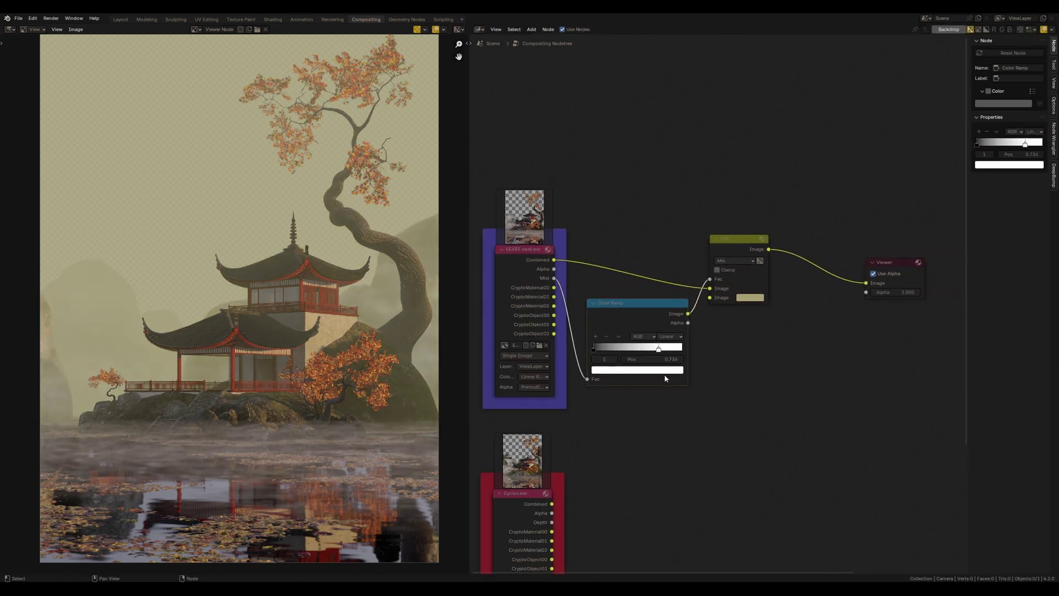
{"action": "left_click", "coordinate": [751, 297]}
{"action": "key", "text": "n"}
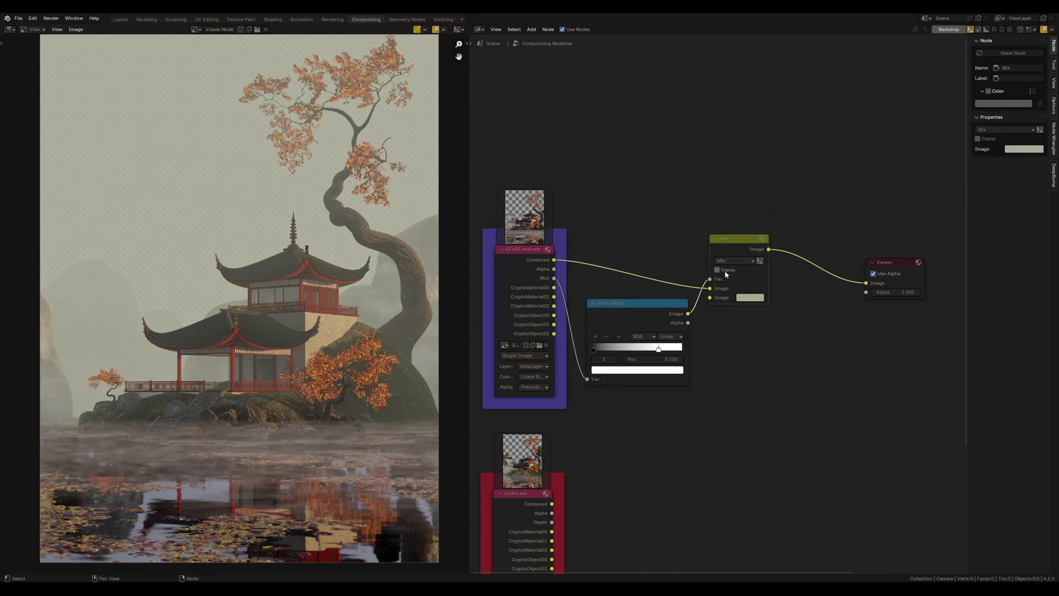
Add an Alpha Over node and adjust the lower Screen node's colour.
{"action": "key", "text": "shift+a"}
{"action": "type", "text": "al"}
{"action": "key", "text": "Return"}
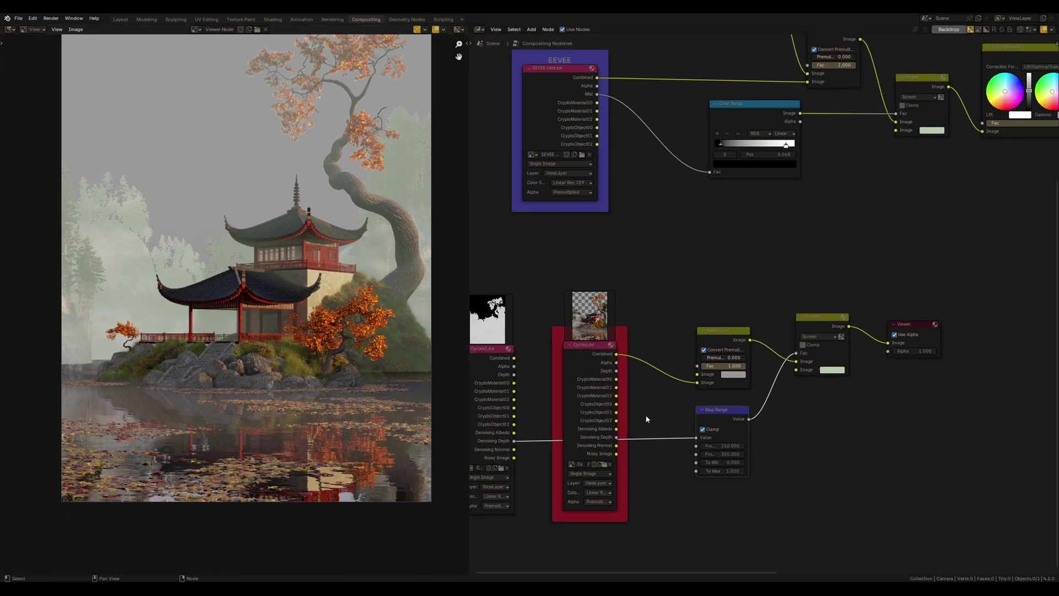
{"action": "scroll", "coordinate": [392, 365], "scroll_direction": "down", "scroll_amount": 1}
{"action": "left_click", "coordinate": [832, 369]}
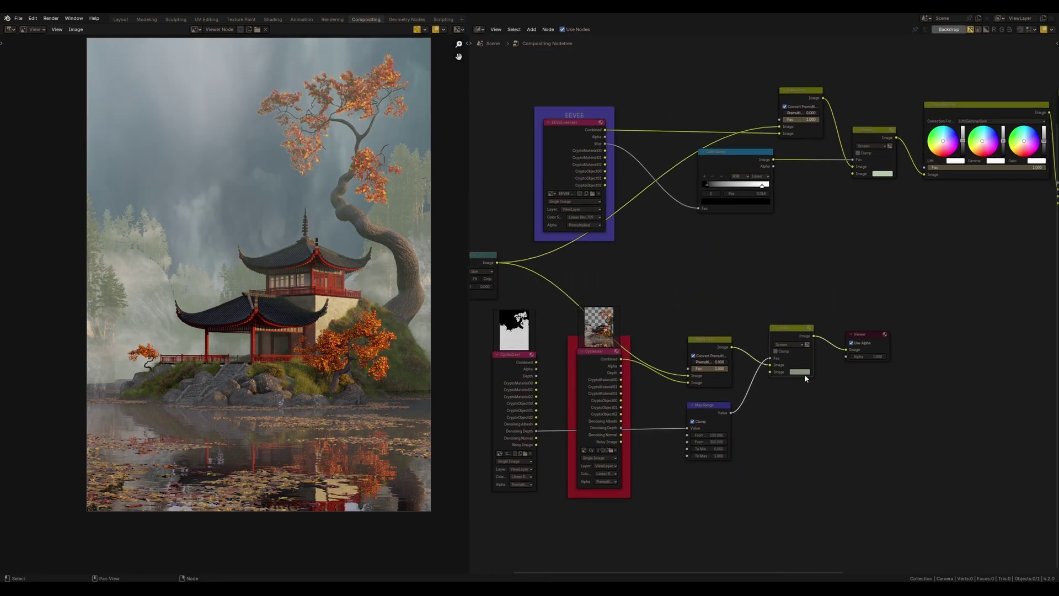
Adjust the lower fog colour and connect the Map Range output to the relocated Viewer.
{"action": "left_click", "coordinate": [800, 371]}
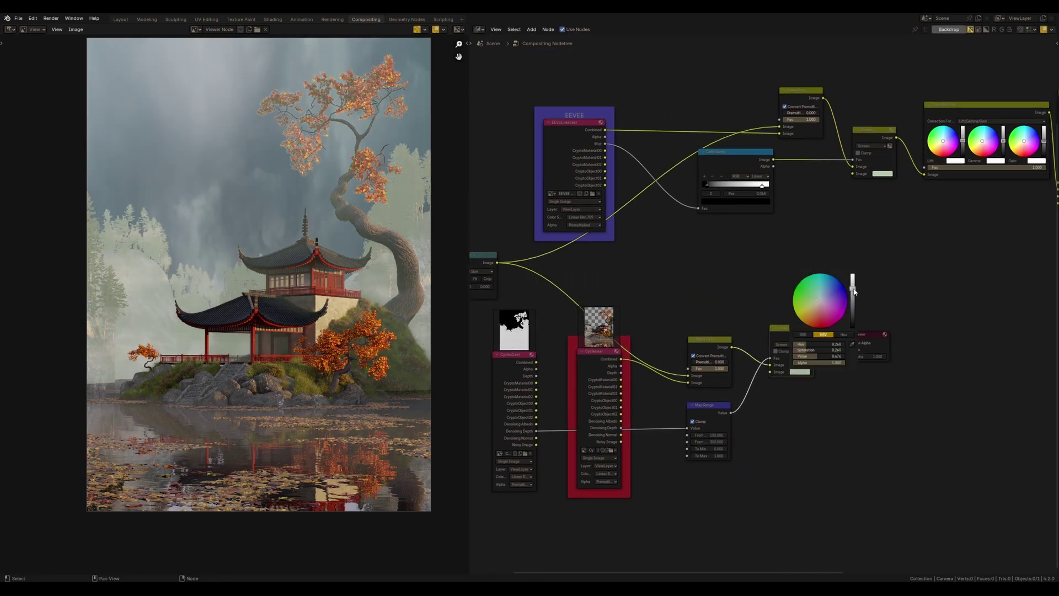
{"action": "scroll", "coordinate": [799, 331], "scroll_direction": "up", "scroll_amount": 2}
{"action": "middle_click_drag", "start_coordinate": [800, 358], "coordinate": [783, 292]}
{"action": "left_click_drag", "start_coordinate": [708, 399], "coordinate": [864, 307]}
{"action": "left_click_drag", "start_coordinate": [894, 356], "coordinate": [906, 365]}
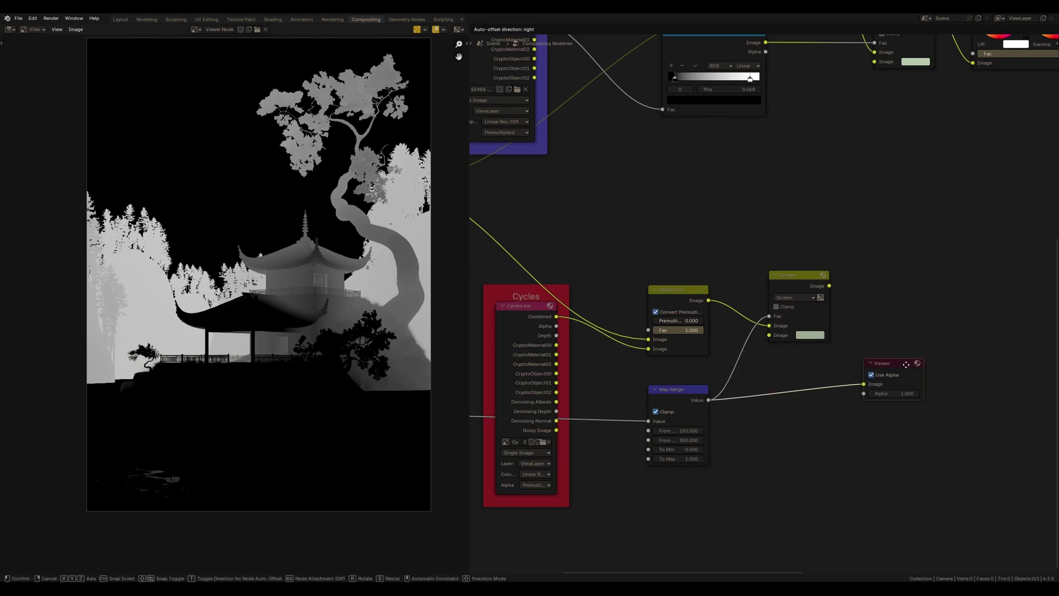
{"action": "left_click", "coordinate": [906, 364]}
Insert an Alpha Over node before the Viewer, using the Cycles alpha as its factor.
{"action": "key", "text": "shift+a"}
{"action": "type", "text": "alpha"}
{"action": "key", "text": "Return"}
{"action": "left_click", "coordinate": [783, 417]}
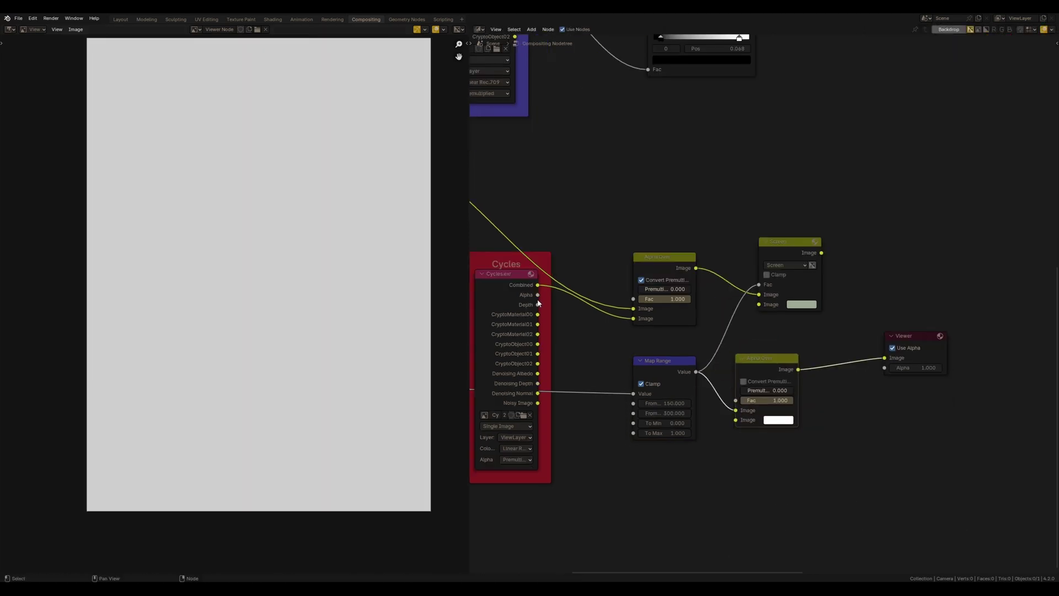
{"action": "left_click_drag", "start_coordinate": [538, 296], "coordinate": [736, 420]}
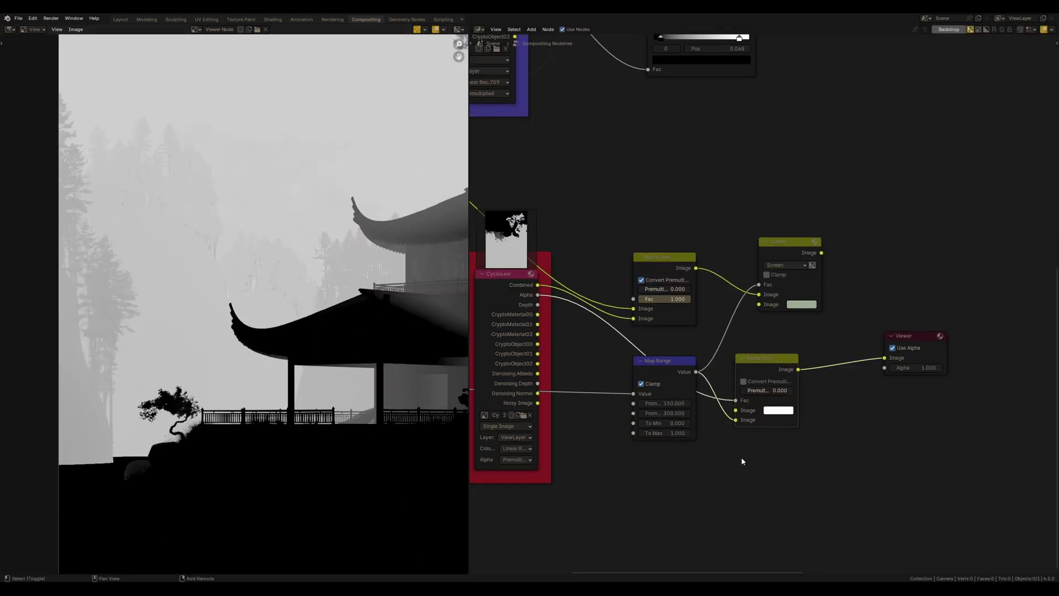
Add a Dilate/Erode node on the alpha link with Distance -1.
{"action": "key", "text": "shift+a"}
{"action": "type", "text": "dilate"}
{"action": "key", "text": "Return"}
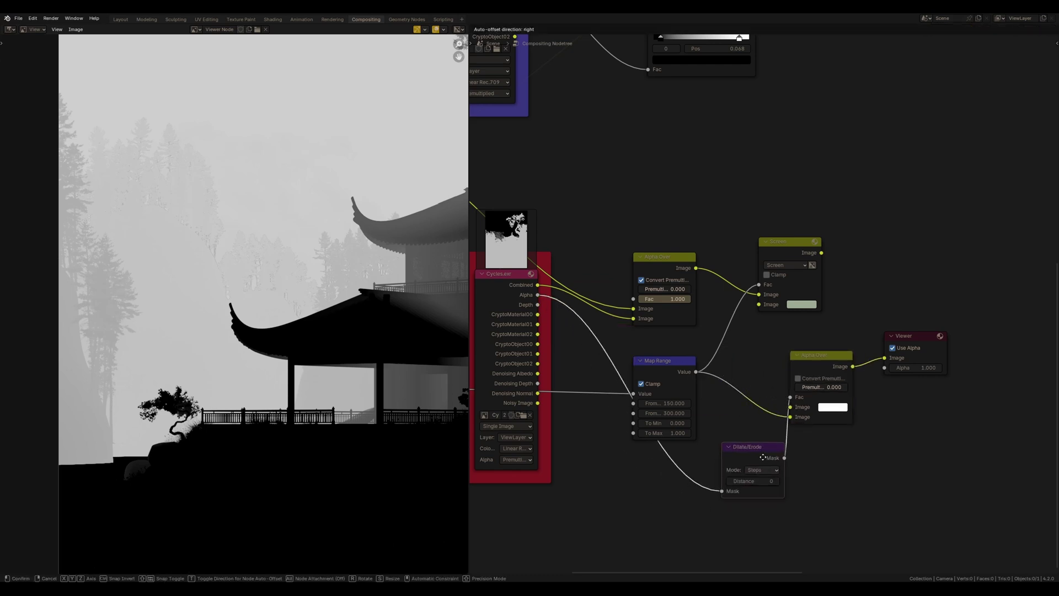
{"action": "left_click", "coordinate": [763, 457]}
{"action": "middle_click_drag", "start_coordinate": [763, 457], "coordinate": [714, 426]}
{"action": "type", "text": "-1"}
{"action": "key", "text": "Return"}
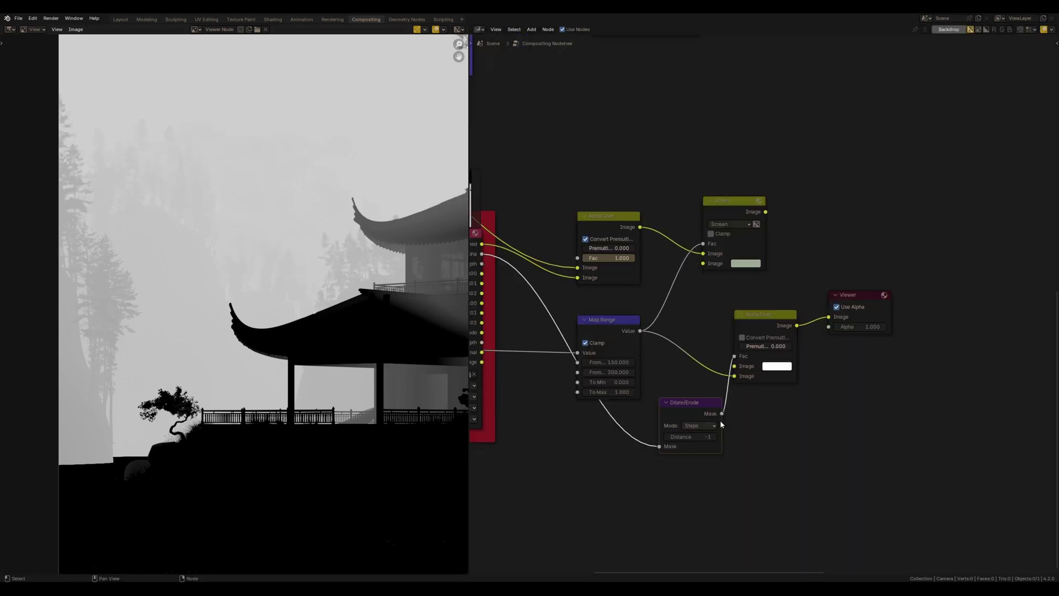
{"action": "scroll", "coordinate": [237, 303], "scroll_direction": "down", "scroll_amount": 4}
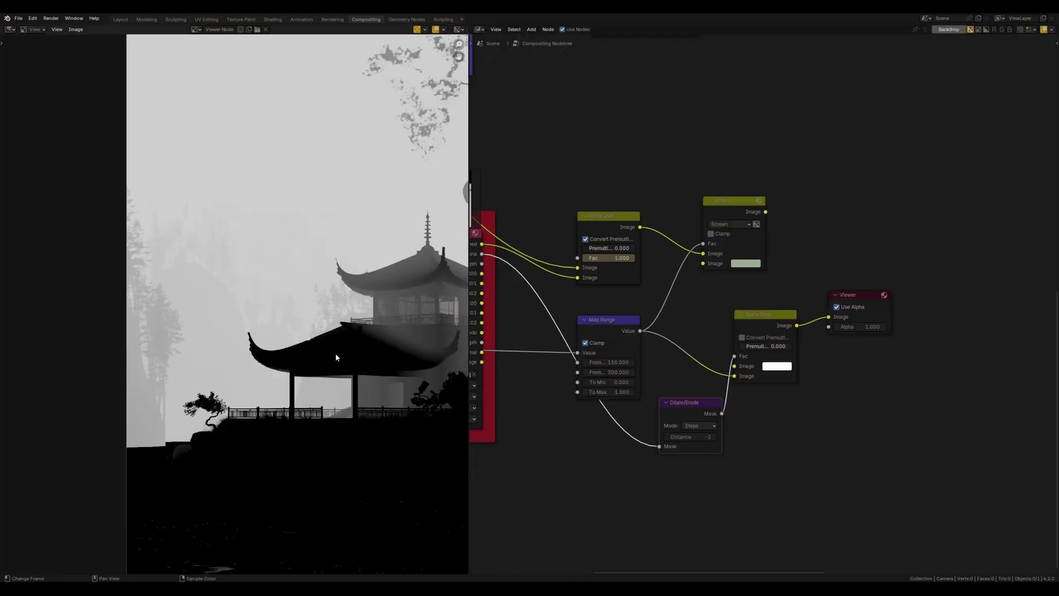
{"action": "scroll", "coordinate": [690, 436], "scroll_direction": "up", "scroll_amount": 1, "text": "ctrl"}
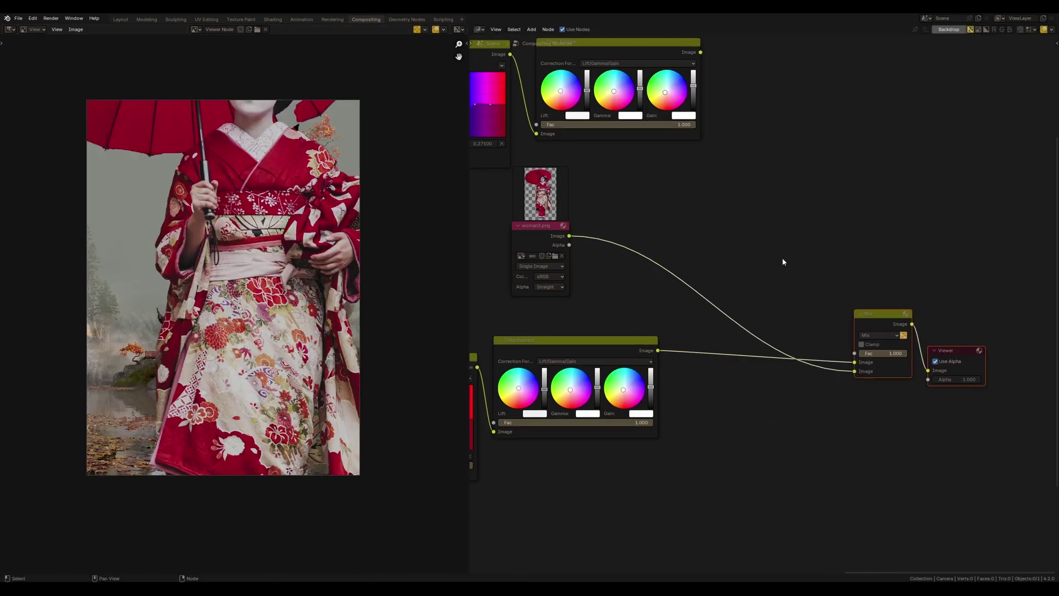
Insert a Transform node on the woman3.png-to-Mix link with Scale 0.030 and X -54.6.
{"action": "key", "text": "shift+a"}
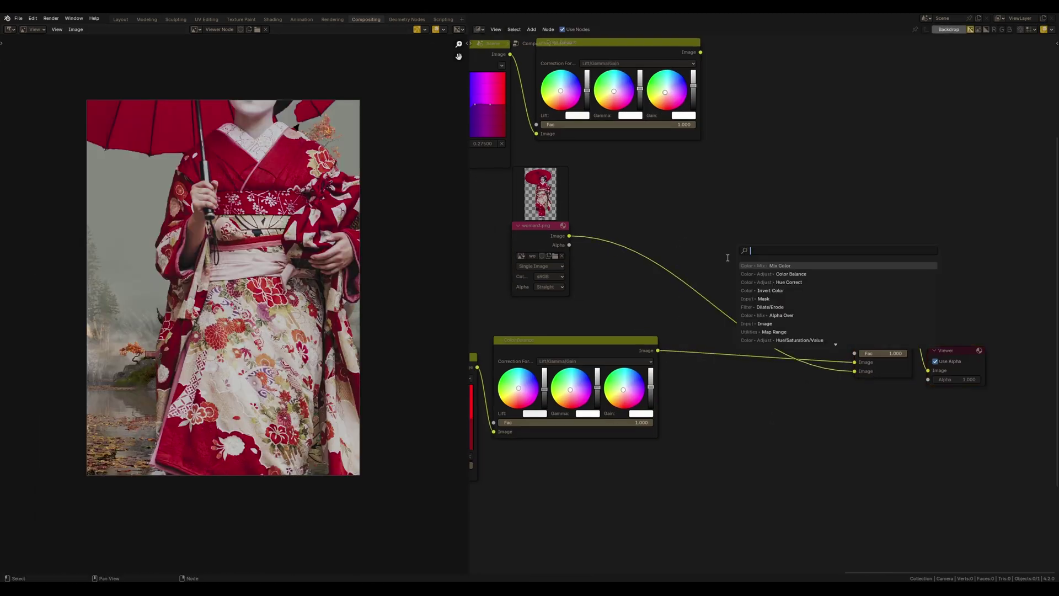
{"action": "key", "text": "Return"}
{"action": "key", "text": "Escape"}
{"action": "key", "text": "shift+a"}
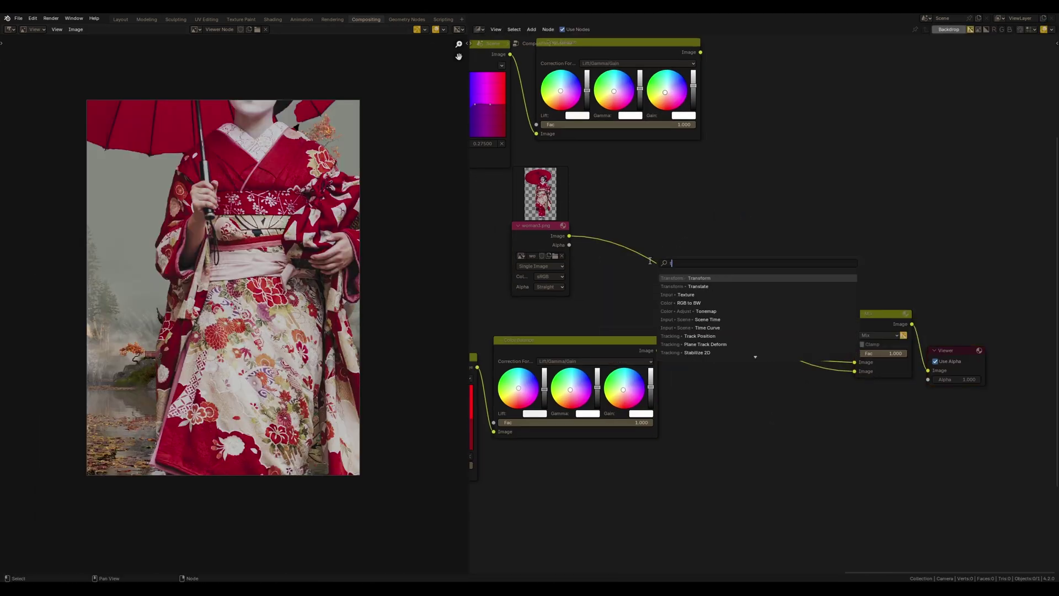
{"action": "key", "text": "Return"}
{"action": "left_click", "coordinate": [717, 259]}
{"action": "left_click_drag", "start_coordinate": [537, 225], "coordinate": [618, 233]}
{"action": "left_click_drag", "start_coordinate": [671, 302], "coordinate": [656, 304]}
{"action": "left_click_drag", "start_coordinate": [700, 271], "coordinate": [653, 296]}
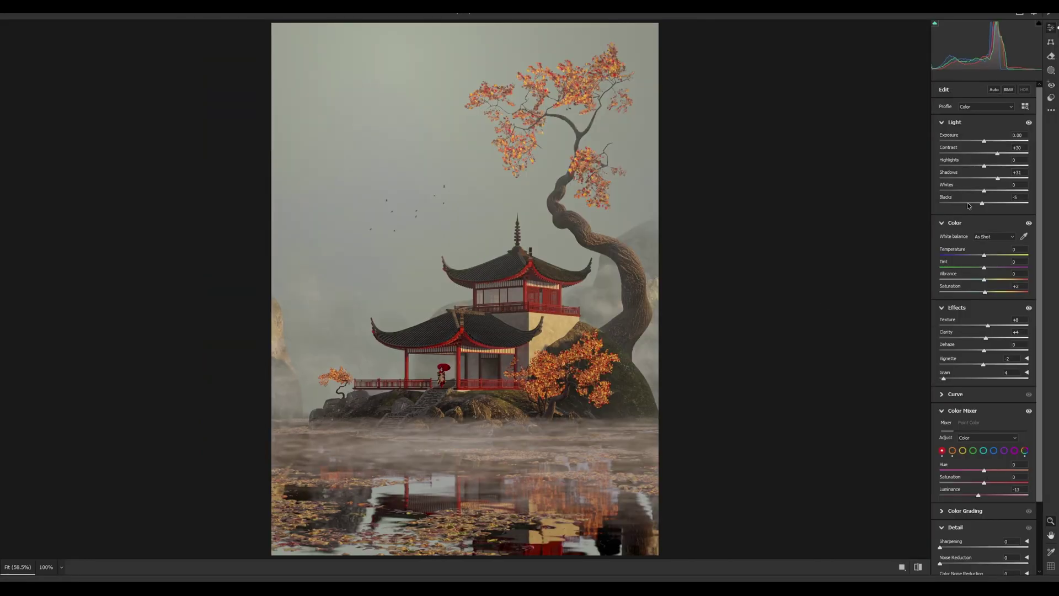
Apply the Japan Camera Raw preset and compare the graded layer before and after.
{"action": "left_click", "coordinate": [956, 138]}
{"action": "key", "text": "e"}
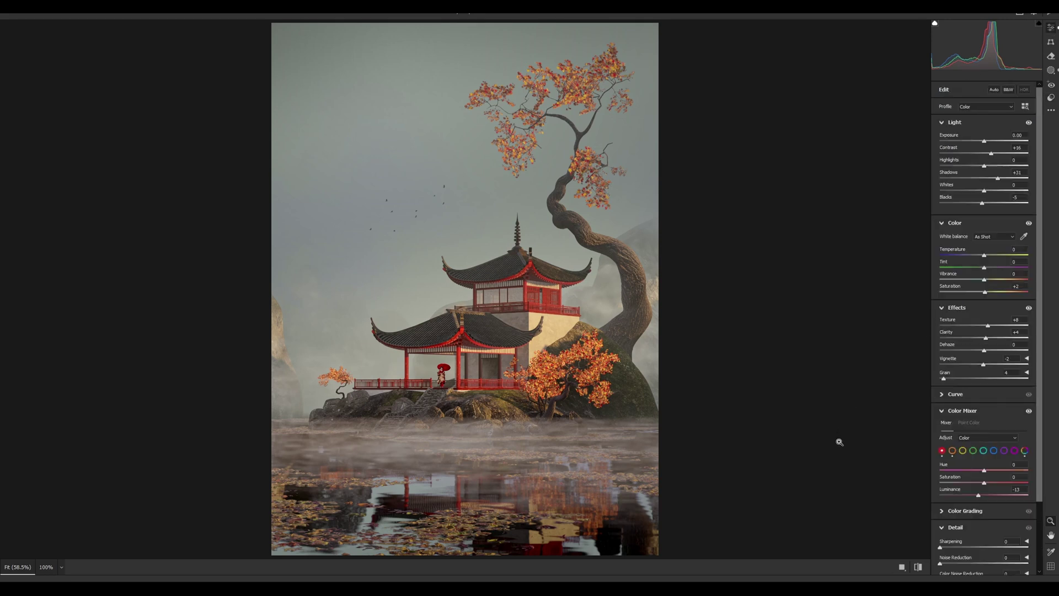
{"action": "key", "text": "Return"}
{"action": "left_click", "coordinate": [938, 370]}
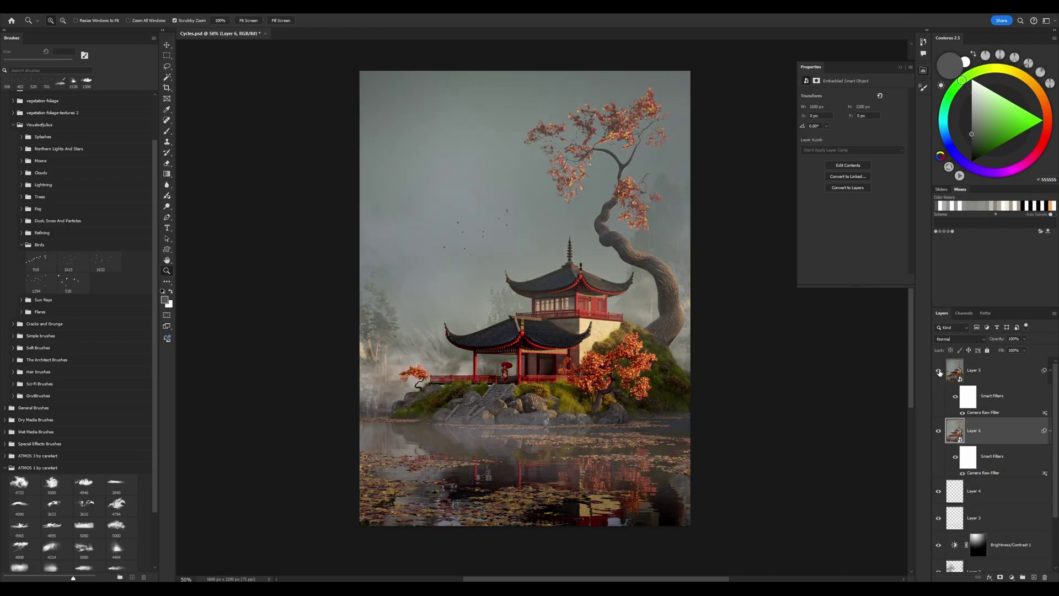
{"action": "left_click", "coordinate": [938, 371]}
{"action": "left_click", "coordinate": [938, 371]}
{"action": "left_click", "coordinate": [938, 371]}
{"action": "left_click", "coordinate": [938, 370]}
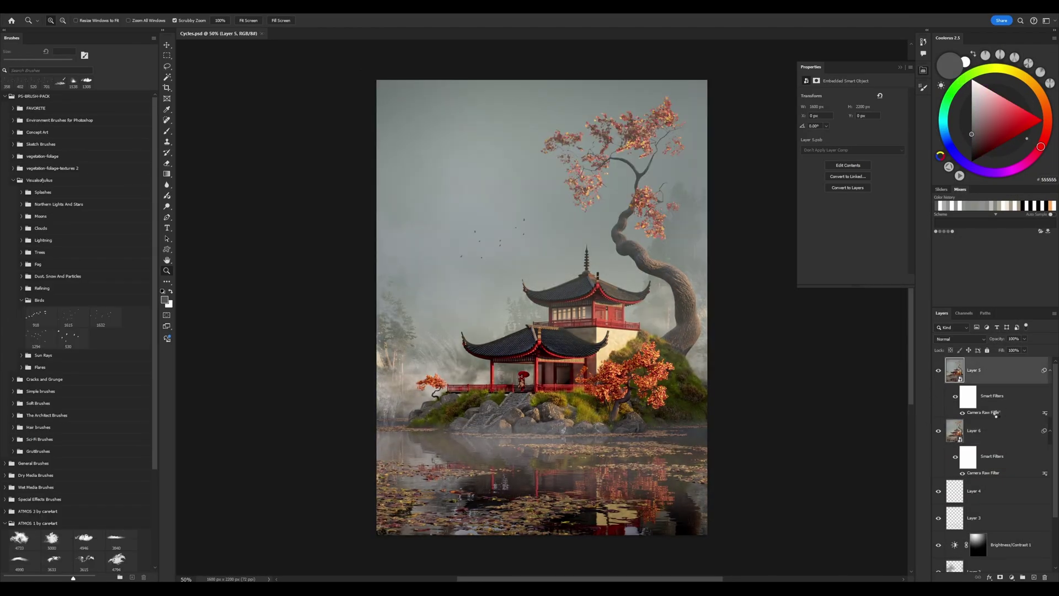
Reopen Camera Raw on Layer 5, hide Masks 3 and 2, and lower Vignette to +17.
{"action": "double_click", "coordinate": [996, 413]}
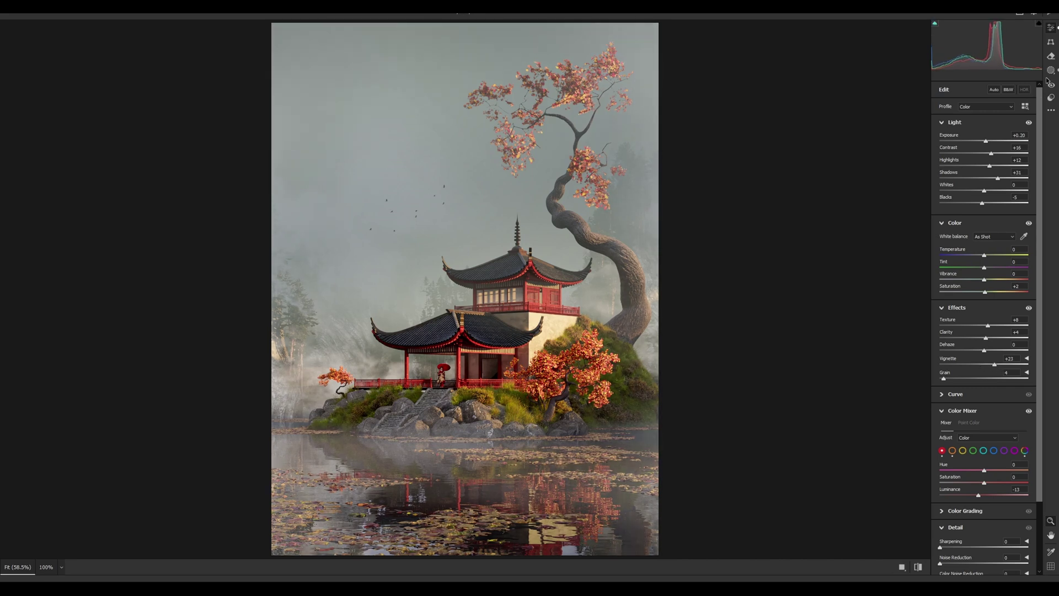
{"action": "left_click", "coordinate": [1051, 70]}
{"action": "left_click", "coordinate": [1025, 116]}
{"action": "left_click", "coordinate": [1025, 164]}
{"action": "key", "text": "e"}
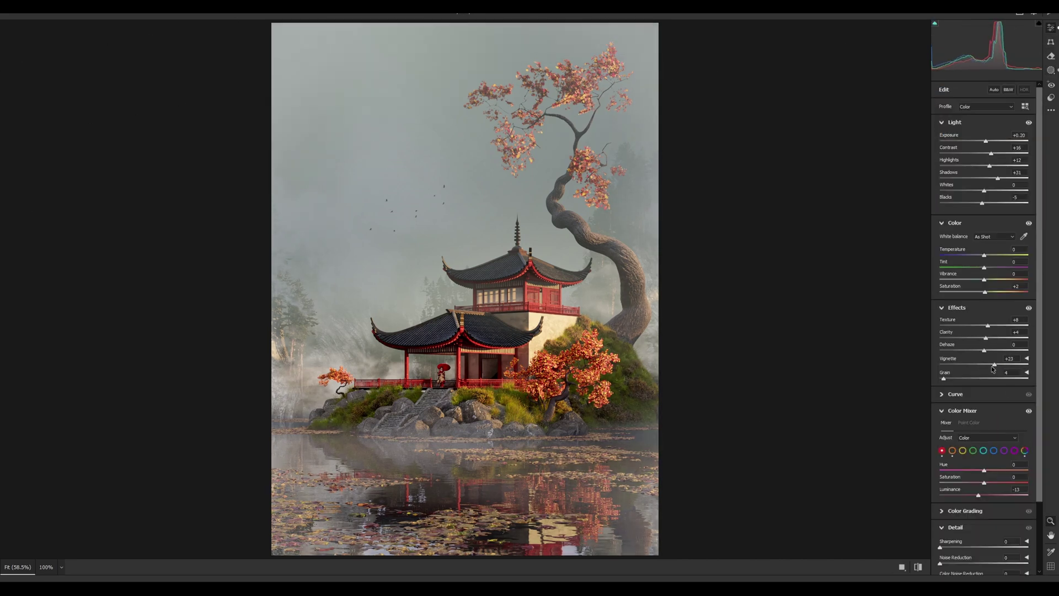
{"action": "left_click_drag", "start_coordinate": [993, 365], "coordinate": [990, 365]}
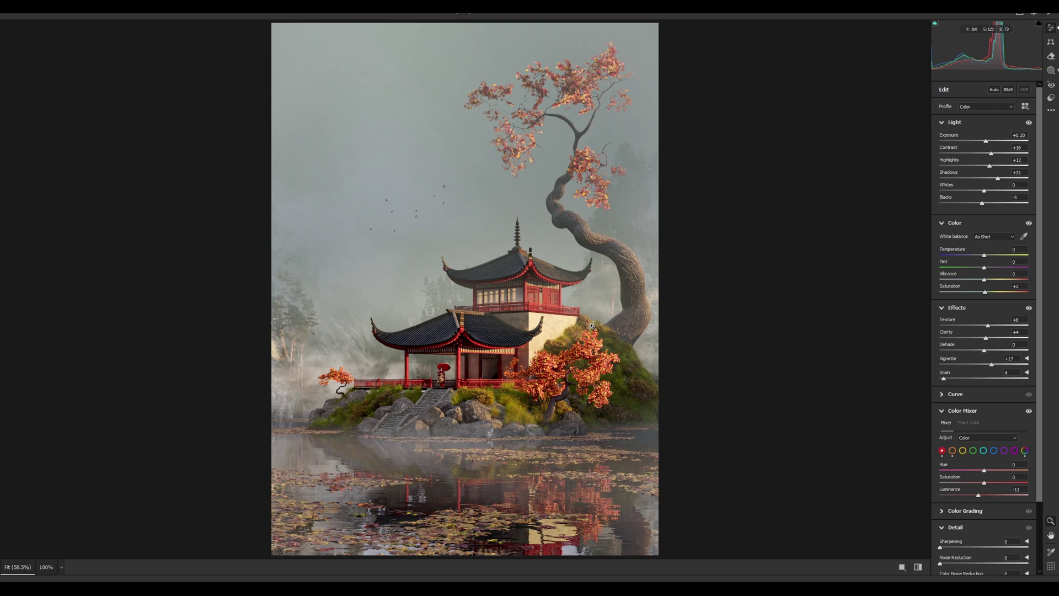
{"action": "key", "text": "Return"}
Paint white birds on a new layer above Layer 4 at 65% opacity.
{"action": "left_click", "coordinate": [945, 497]}
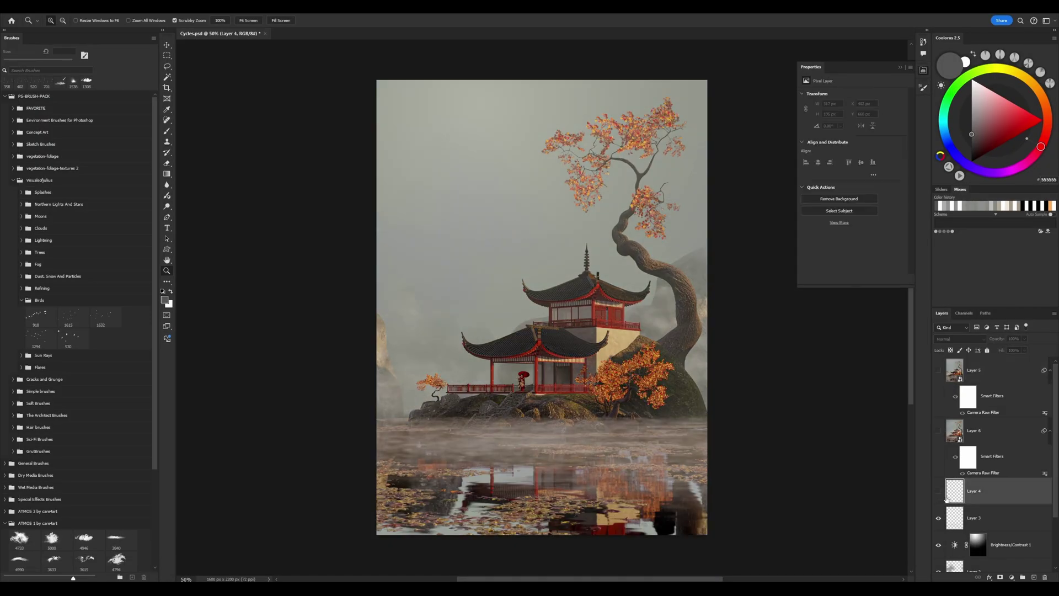
{"action": "left_click", "coordinate": [1035, 577]}
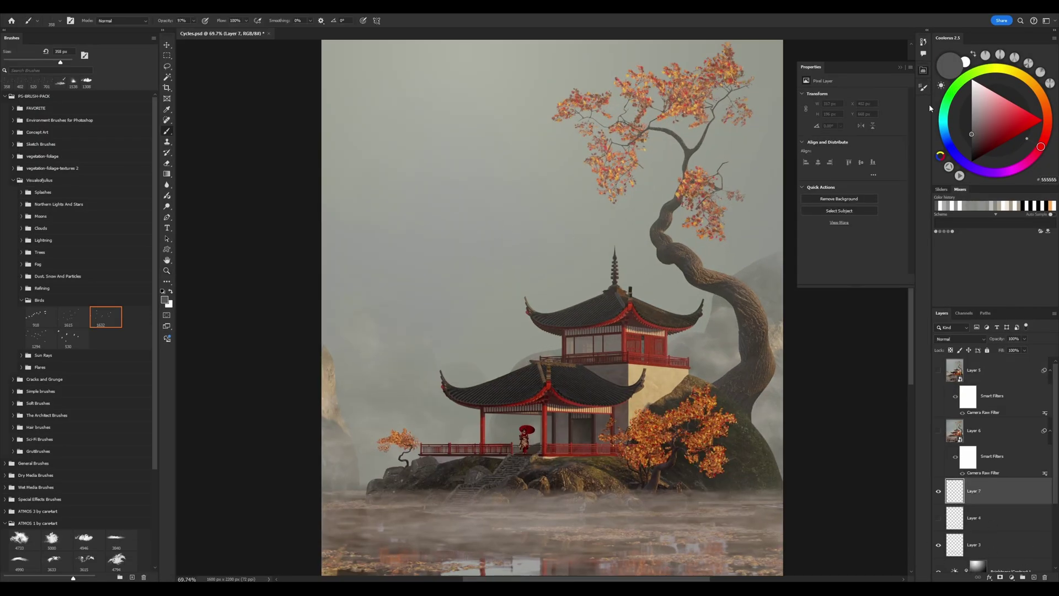
{"action": "key", "text": "x"}
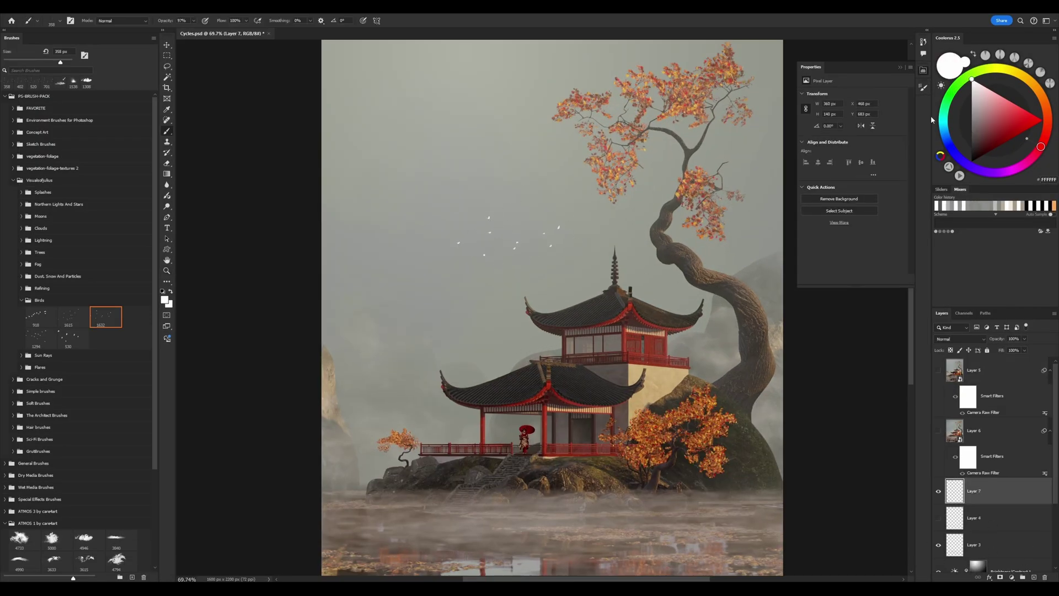
{"action": "key", "text": "Return"}
{"action": "key", "text": "6"}
{"action": "key", "text": "5"}
Hide the EEVEE render layer and convert the merged copy into a smart object.
{"action": "key", "text": "z"}
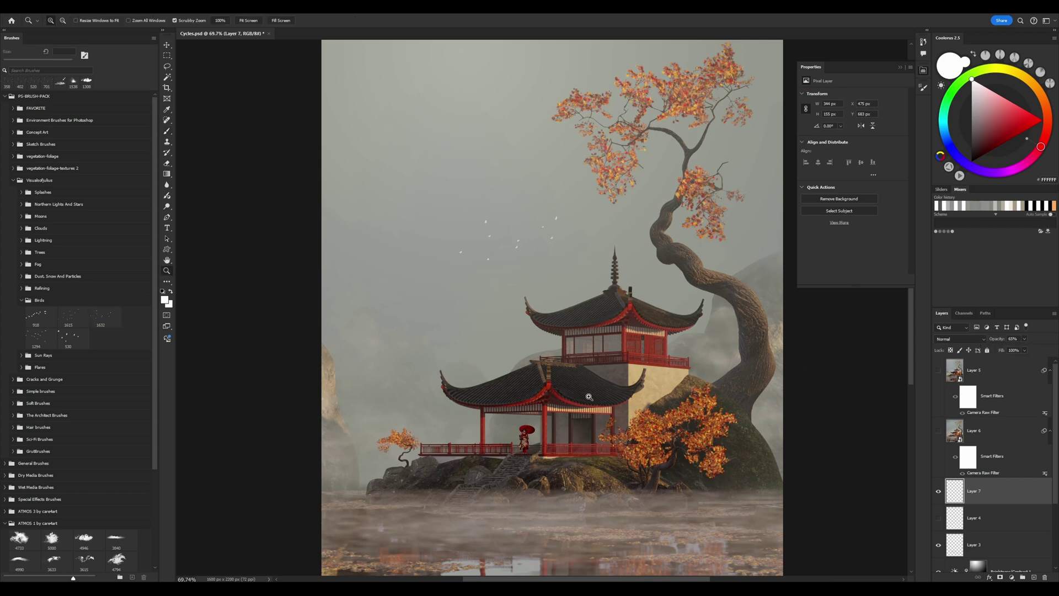
{"action": "left_click", "coordinate": [913, 462], "text": "alt"}
{"action": "scroll", "coordinate": [1055, 463], "scroll_direction": "down", "scroll_amount": 3}
{"action": "left_click", "coordinate": [938, 532]}
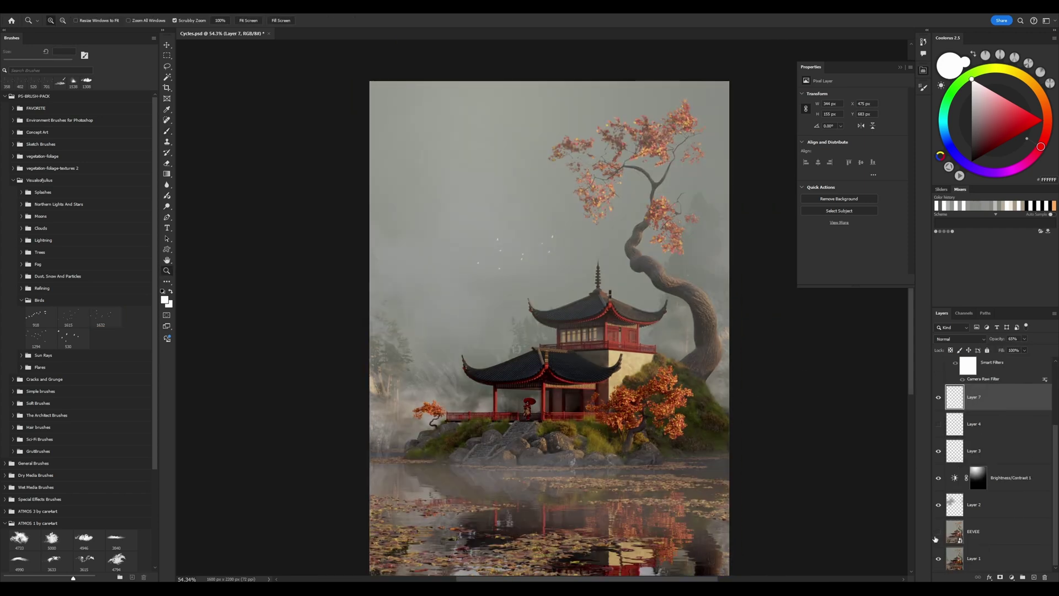
{"action": "left_click", "coordinate": [596, 369]}
{"action": "right_click", "coordinate": [1020, 409]}
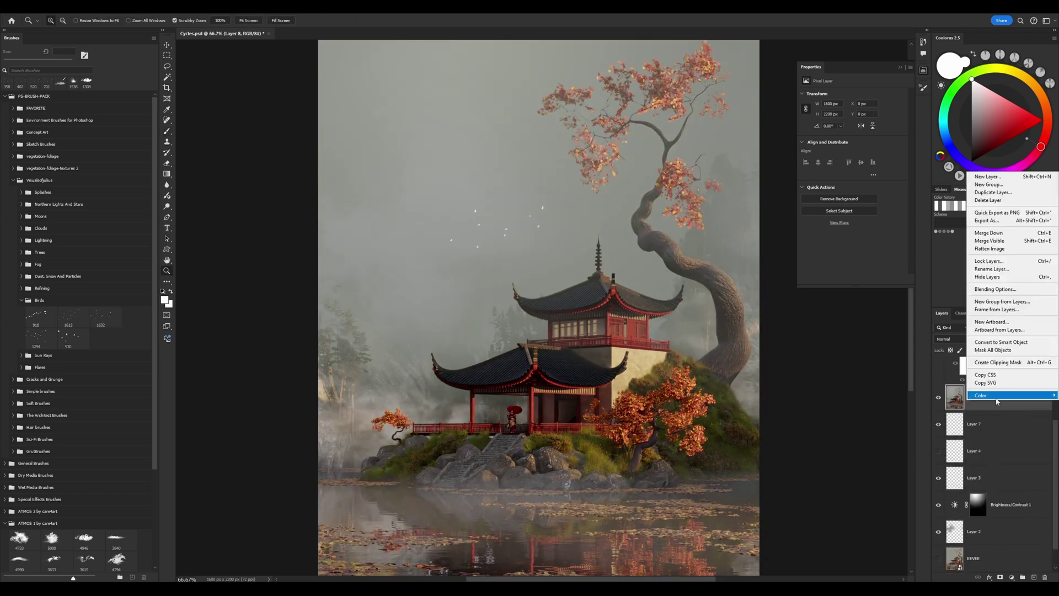
{"action": "left_click", "coordinate": [937, 237]}
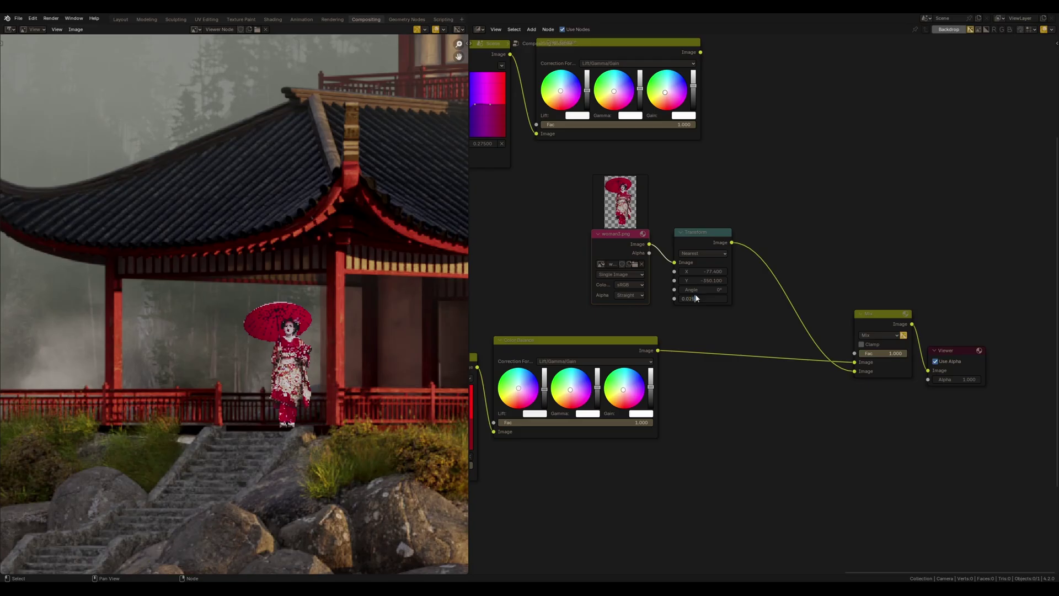
Set the geisha Transform to Scale 0.025 and Y -358.16.
{"action": "key", "text": "Return"}
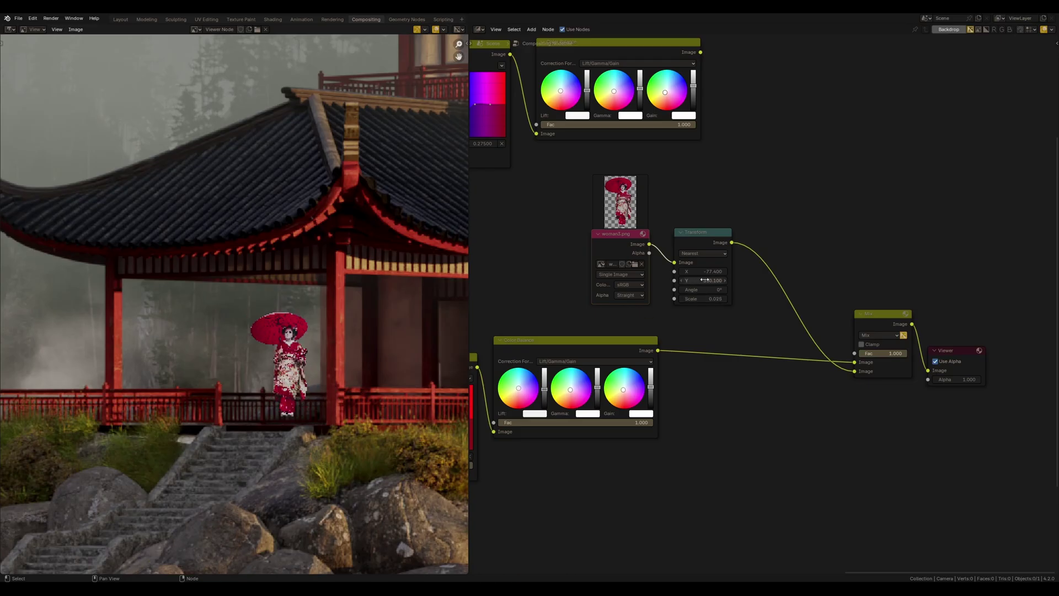
{"action": "left_click_drag", "start_coordinate": [678, 282], "coordinate": [666, 283]}
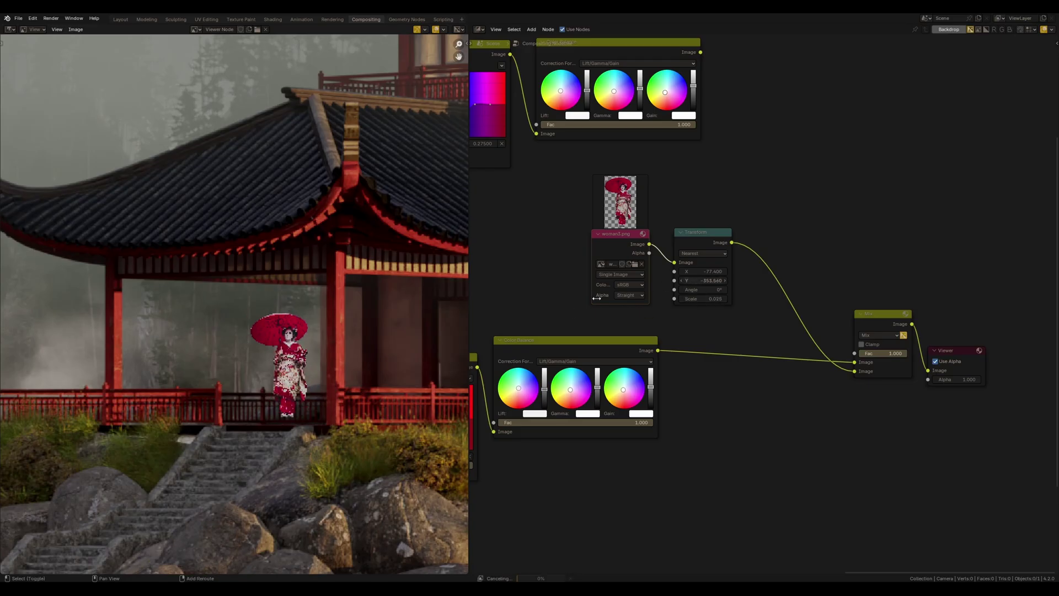
{"action": "left_click_drag", "start_coordinate": [597, 298], "coordinate": [485, 297]}
{"action": "key", "text": "Home"}
{"action": "scroll", "coordinate": [248, 276], "scroll_direction": "up", "scroll_amount": 3}
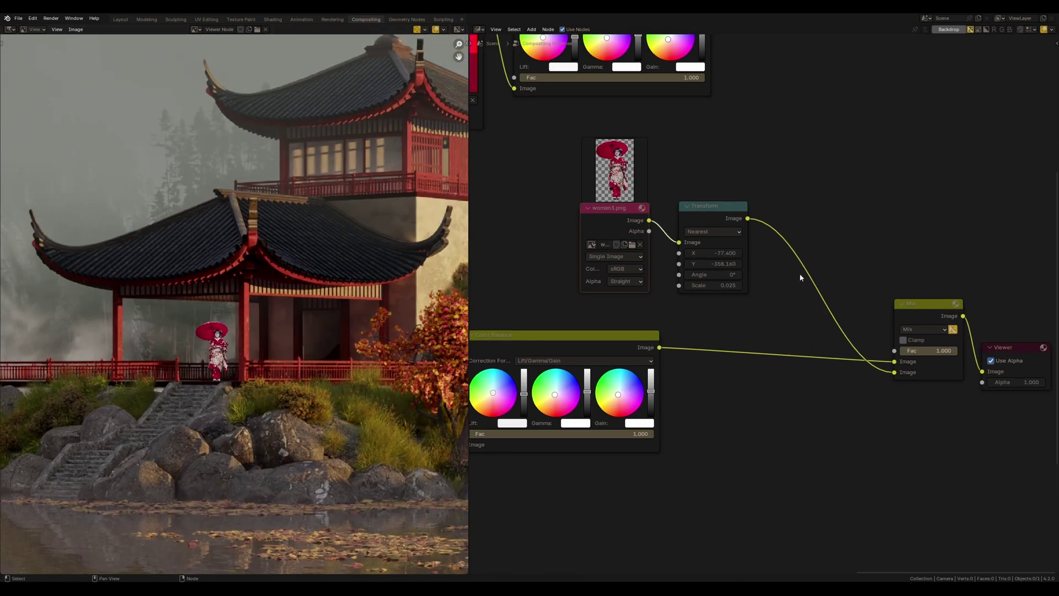
Insert a Hue/Saturation/Value node between Transform and Mix to darken the geisha to Value 0.294.
{"action": "key", "text": "shift+a"}
{"action": "left_click", "coordinate": [883, 274]}
{"action": "left_click", "coordinate": [745, 268]}
{"action": "scroll", "coordinate": [787, 265], "scroll_direction": "up", "scroll_amount": 3}
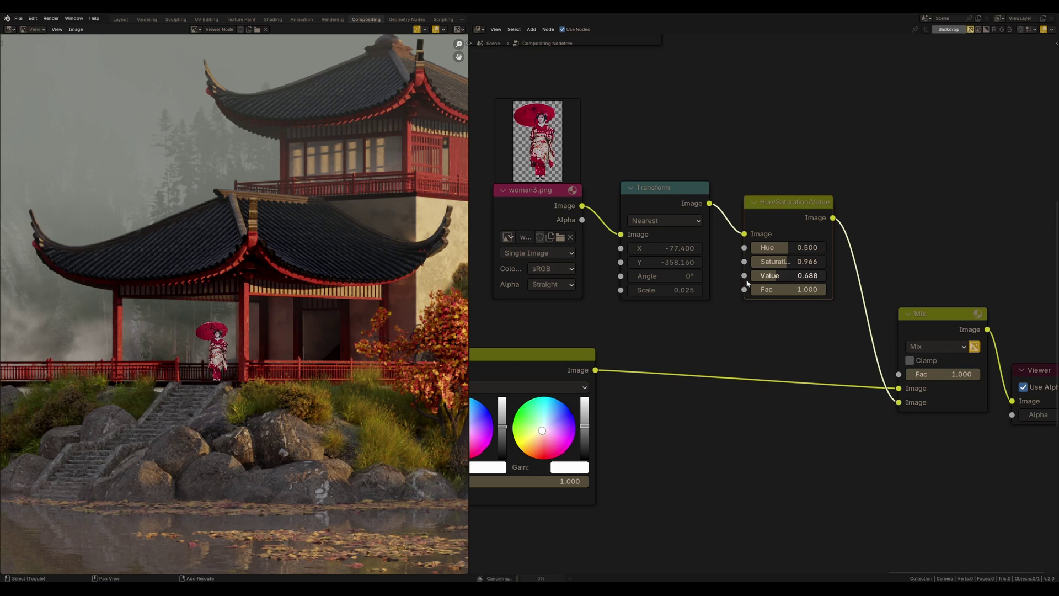
{"action": "scroll", "coordinate": [203, 339], "scroll_direction": "up", "scroll_amount": 3}
{"action": "scroll", "coordinate": [740, 333], "scroll_direction": "down", "scroll_amount": 2}
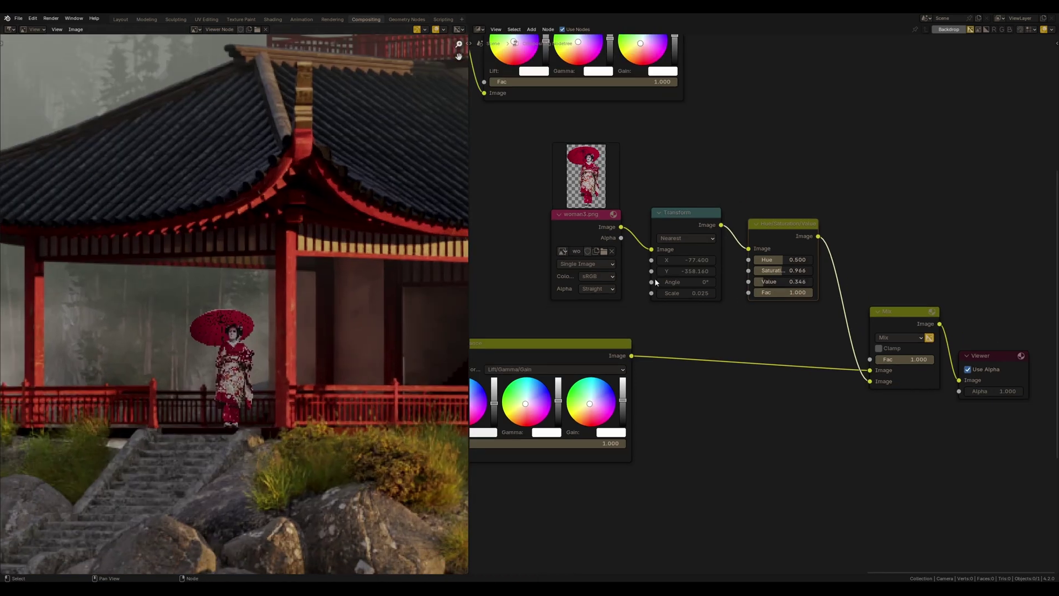
Mirror the geisha with a Flip X node and move her to X -92.2.
{"action": "key", "text": "shift+a"}
{"action": "type", "text": "f"}
{"action": "left_click", "coordinate": [762, 233]}
{"action": "left_click", "coordinate": [670, 312]}
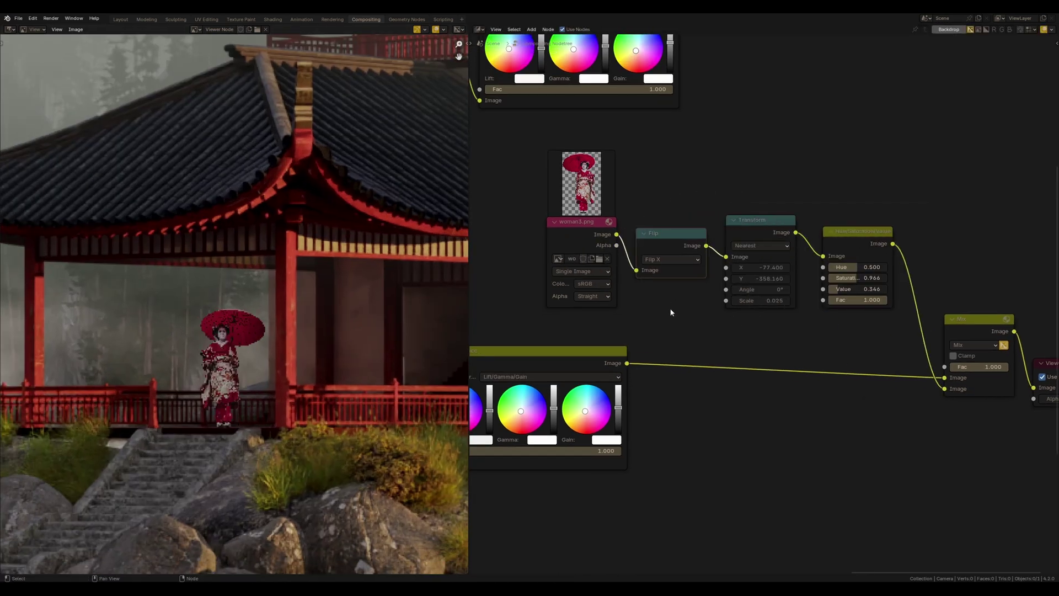
{"action": "left_click_drag", "start_coordinate": [793, 262], "coordinate": [828, 263]}
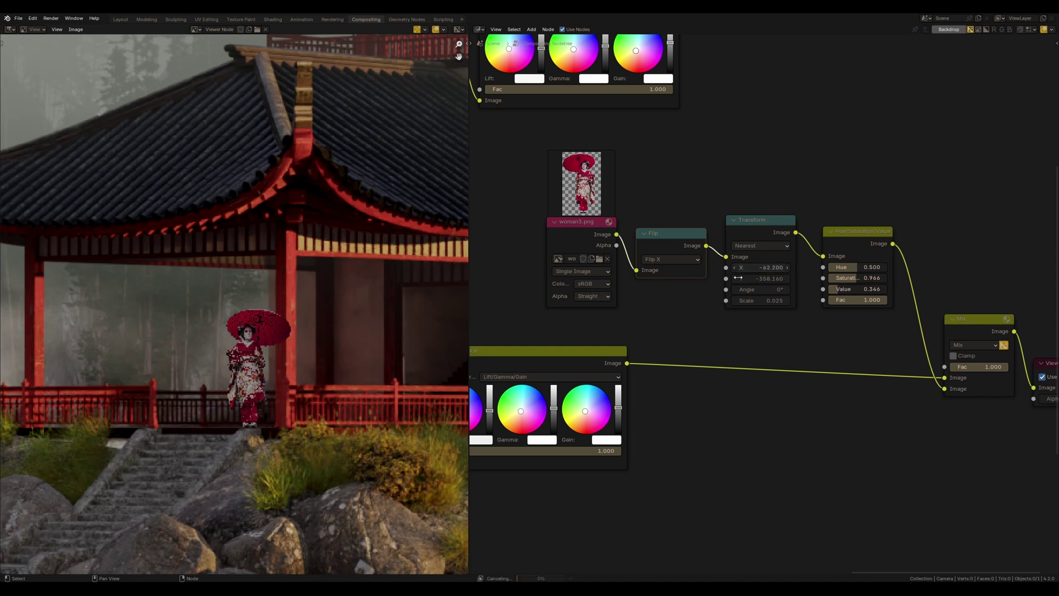
{"action": "scroll", "coordinate": [439, 355], "scroll_direction": "down", "scroll_amount": 5}
{"action": "scroll", "coordinate": [365, 453], "scroll_direction": "up", "scroll_amount": 5}
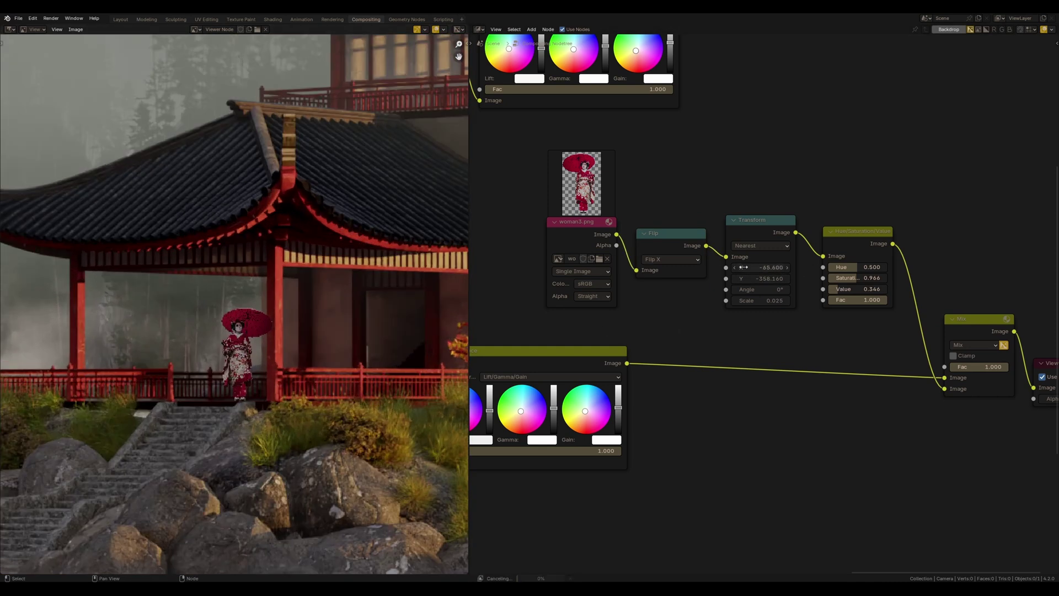
{"action": "left_click_drag", "start_coordinate": [764, 267], "coordinate": [696, 335]}
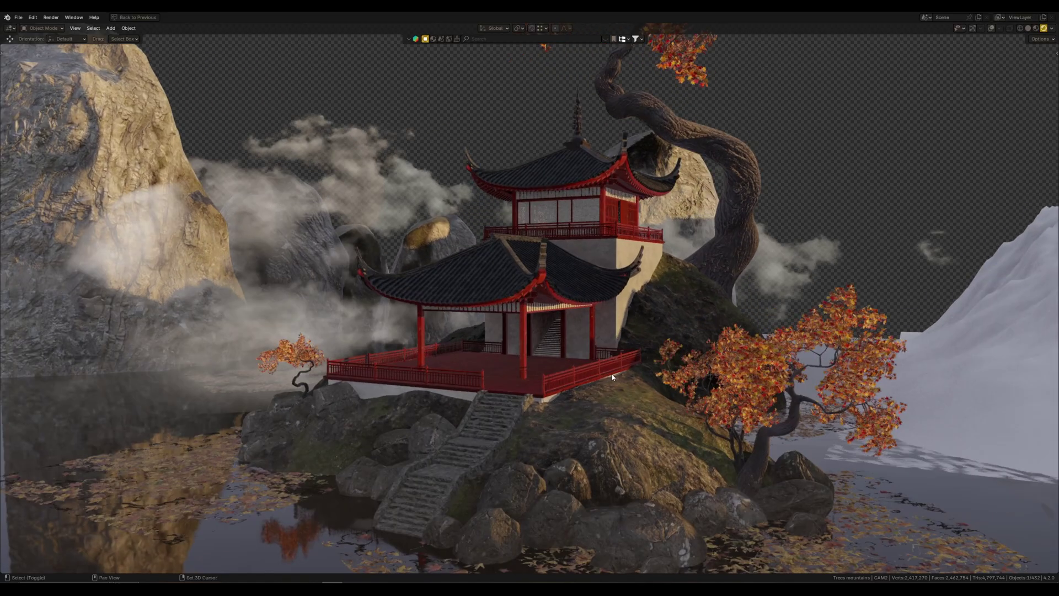
Orbit to a frontal view and zoom in close on the pagoda and autumn maple tree.
{"action": "middle_click_drag", "start_coordinate": [612, 377], "coordinate": [690, 322]}
{"action": "scroll", "coordinate": [711, 359], "scroll_direction": "up", "scroll_amount": 3}
{"action": "scroll", "coordinate": [661, 407], "scroll_direction": "up", "scroll_amount": 2}
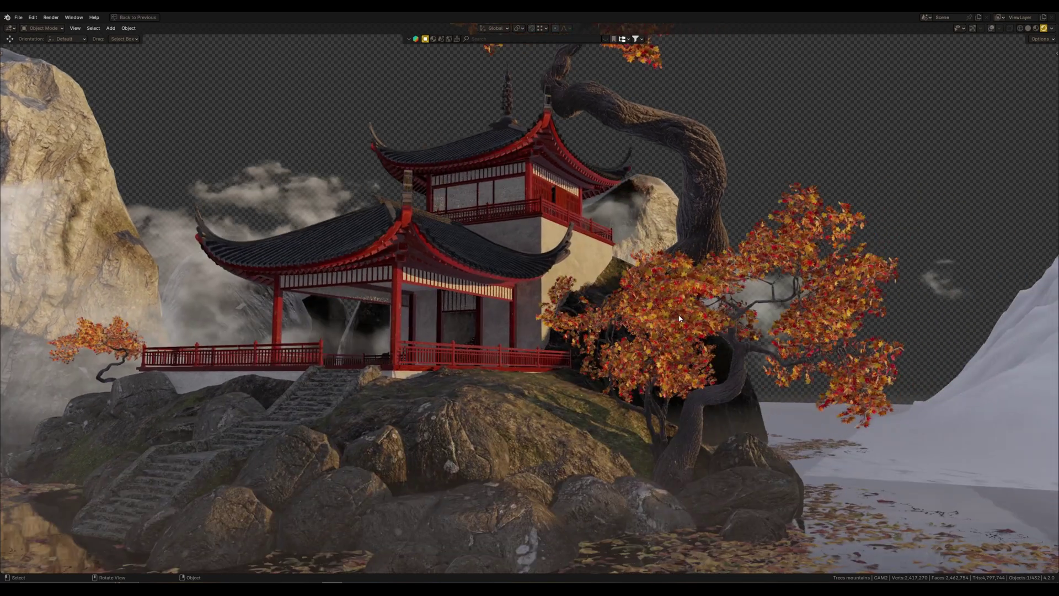
{"action": "scroll", "coordinate": [691, 320], "scroll_direction": "up", "scroll_amount": 3}
{"action": "scroll", "coordinate": [690, 320], "scroll_direction": "up", "scroll_amount": 3}
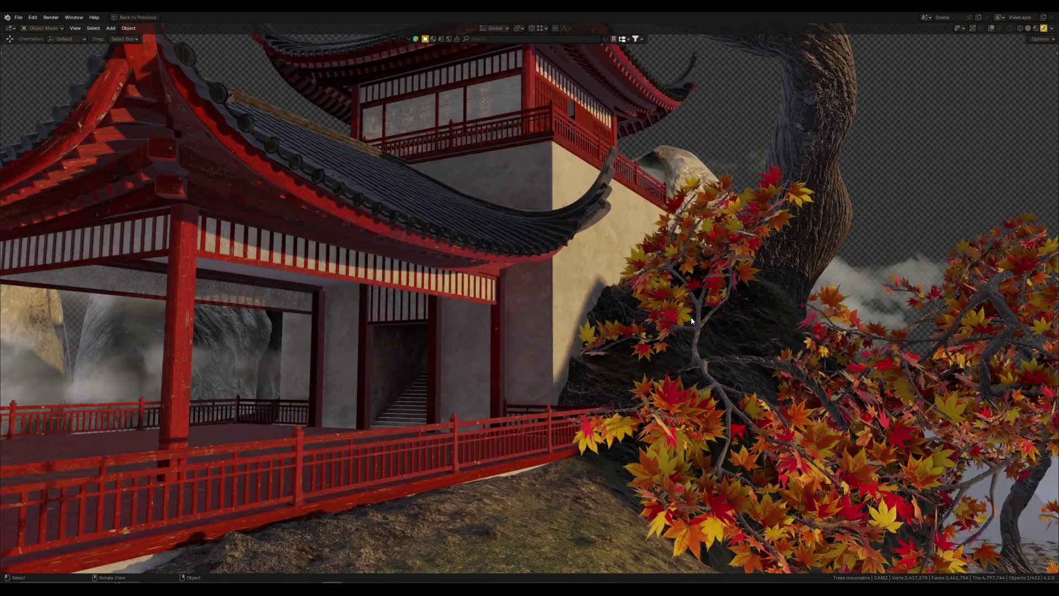